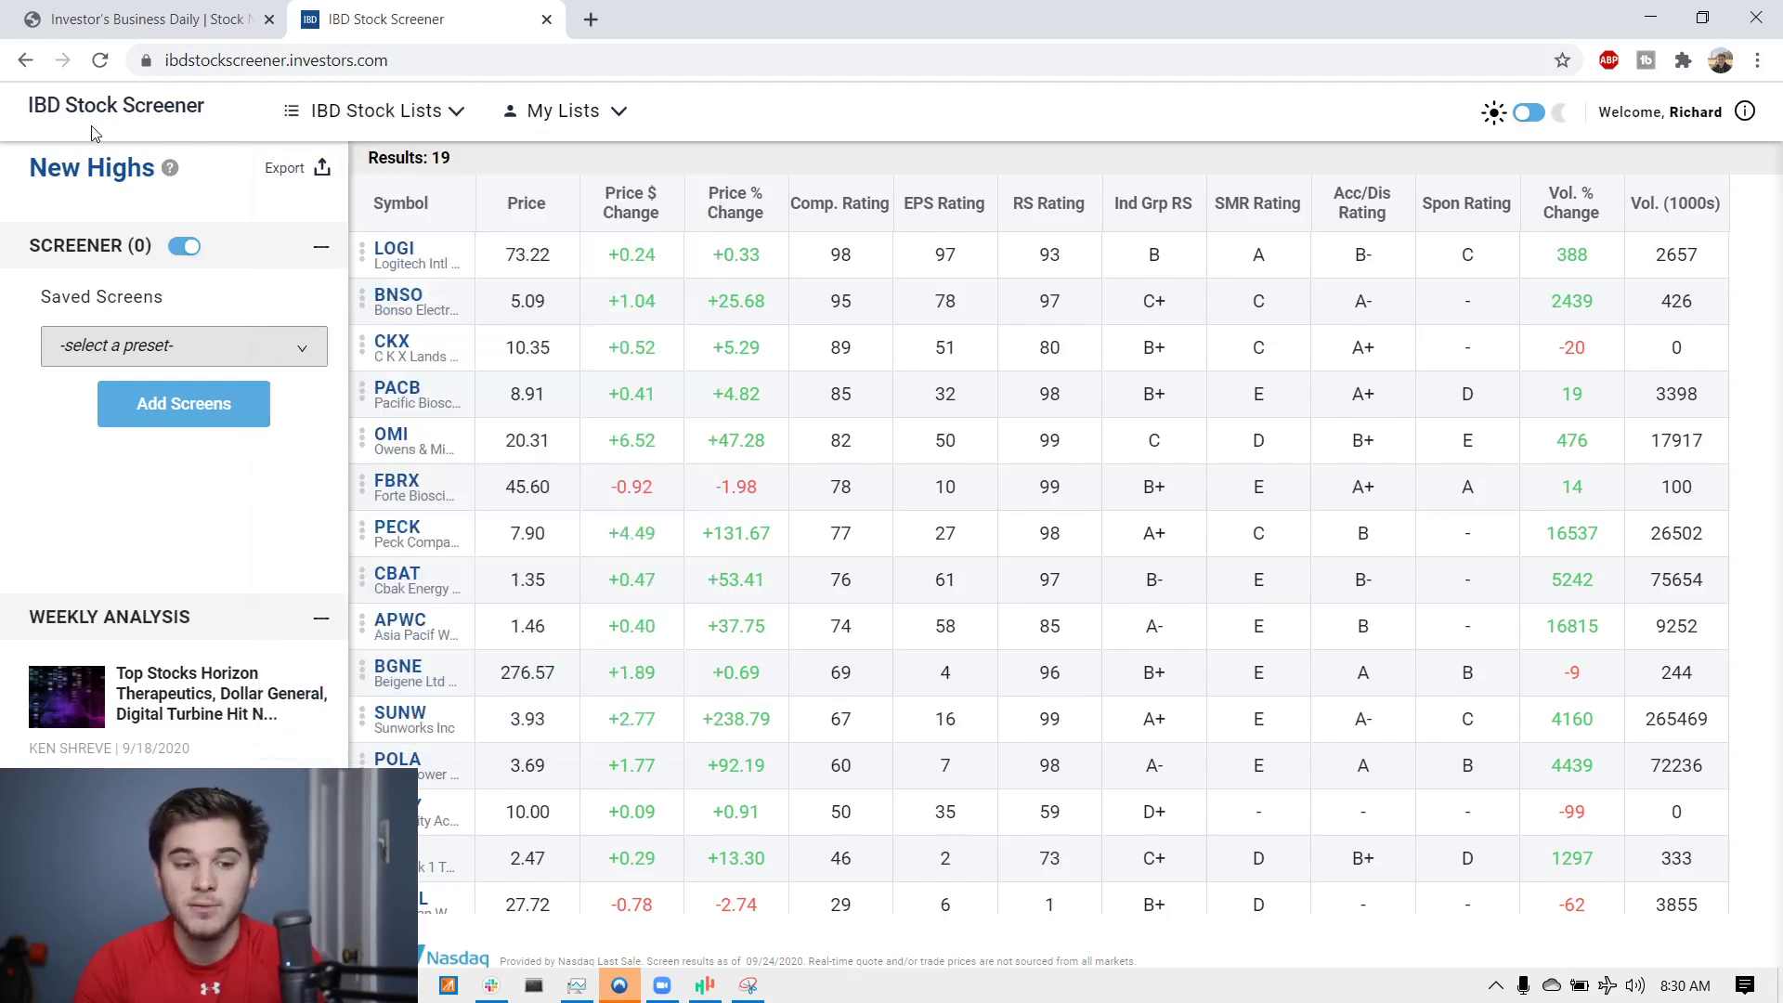
Show the Research section of the Investor's Business Daily site menu, and return to the IBD Stock Screener.
{"action": "mouse_move", "coordinate": [380, 114]}
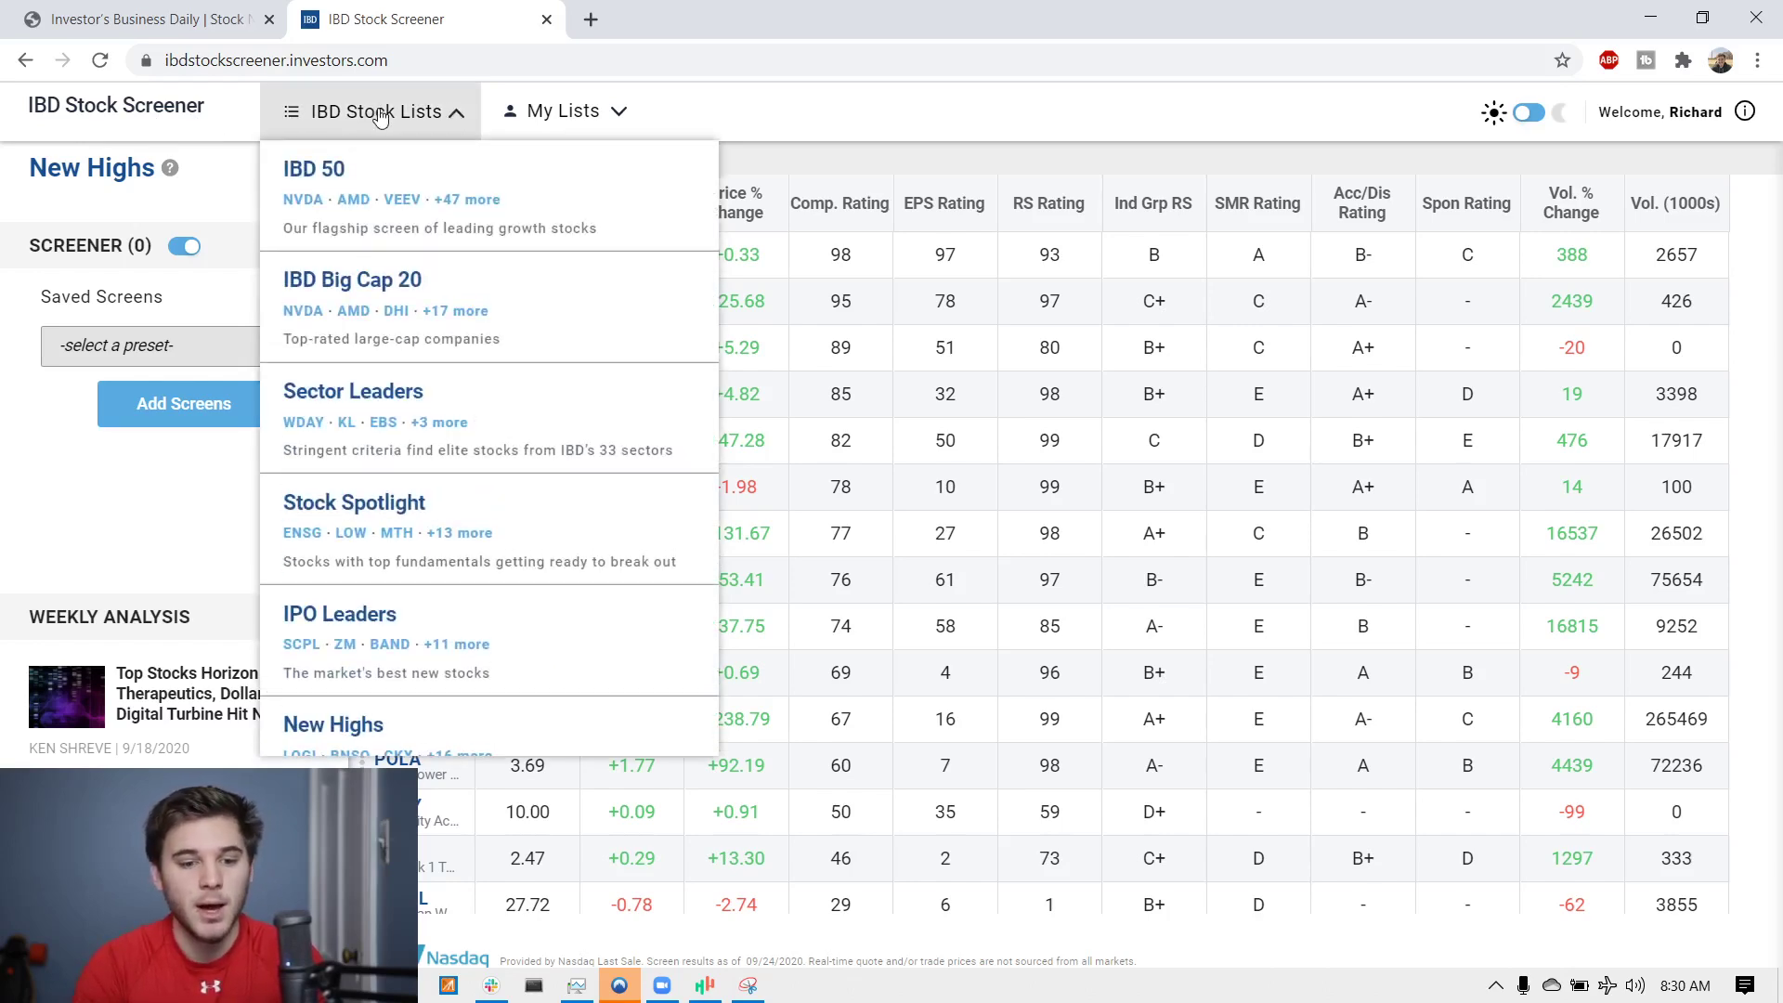
{"action": "left_click", "coordinate": [156, 13]}
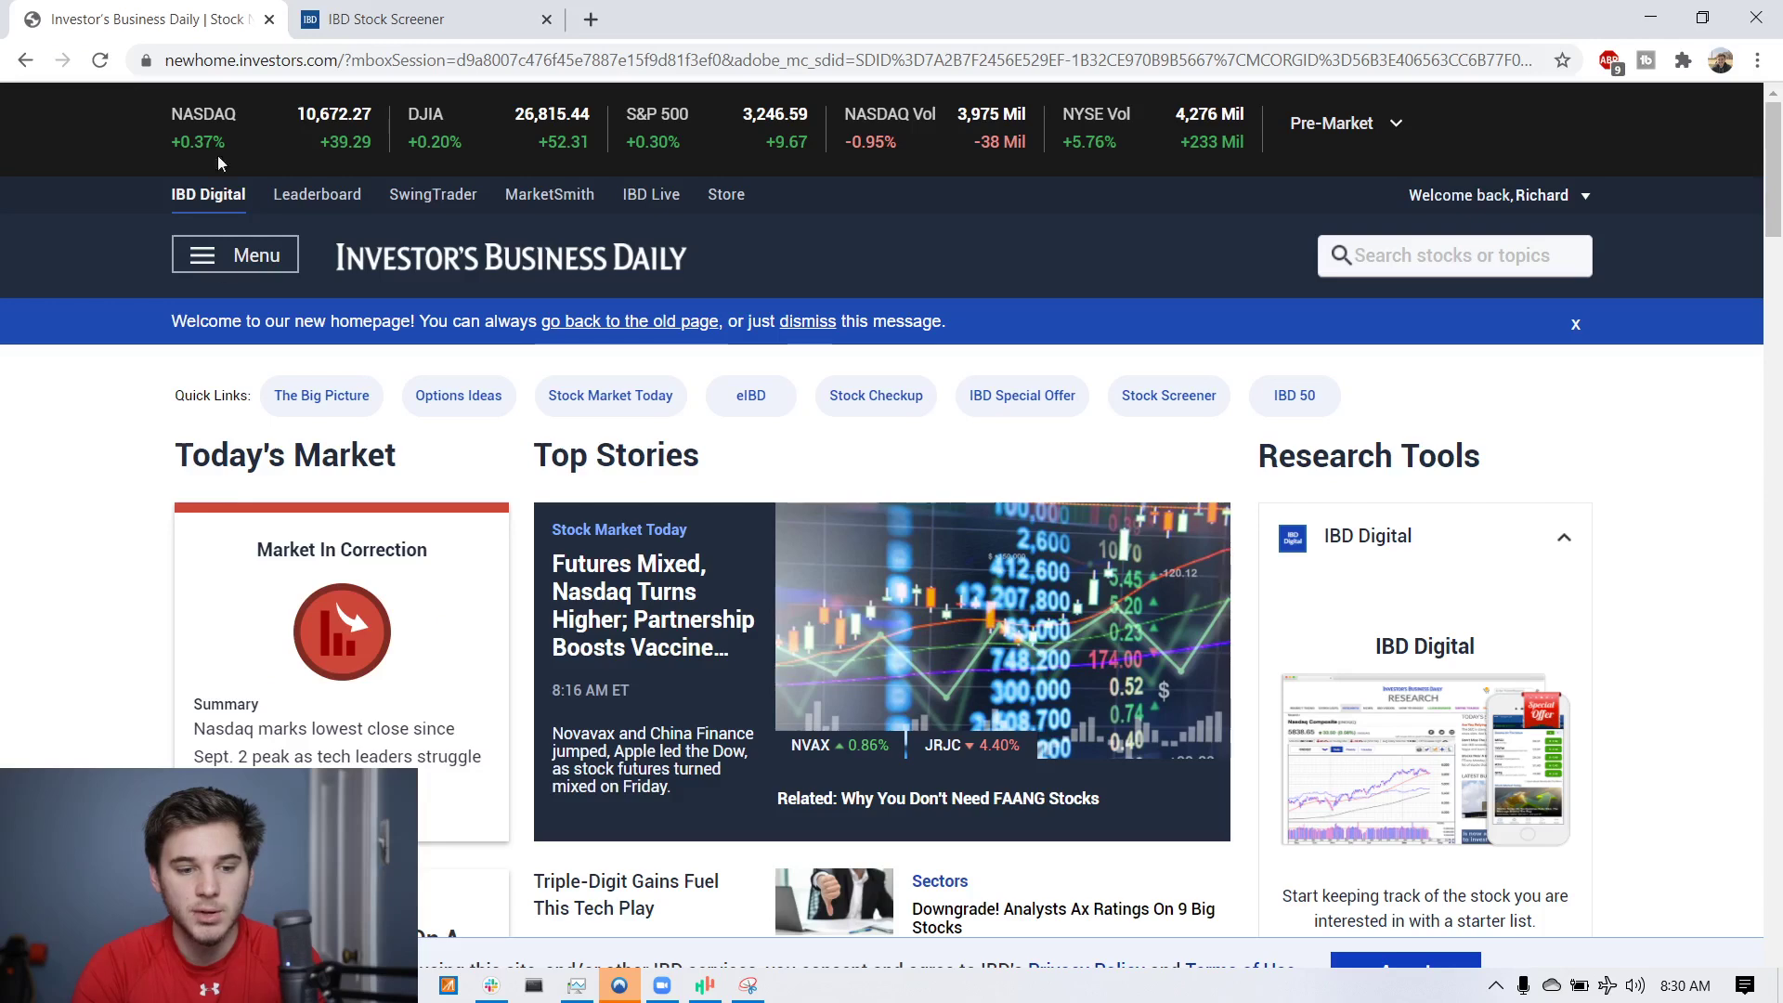
{"action": "left_click", "coordinate": [247, 260]}
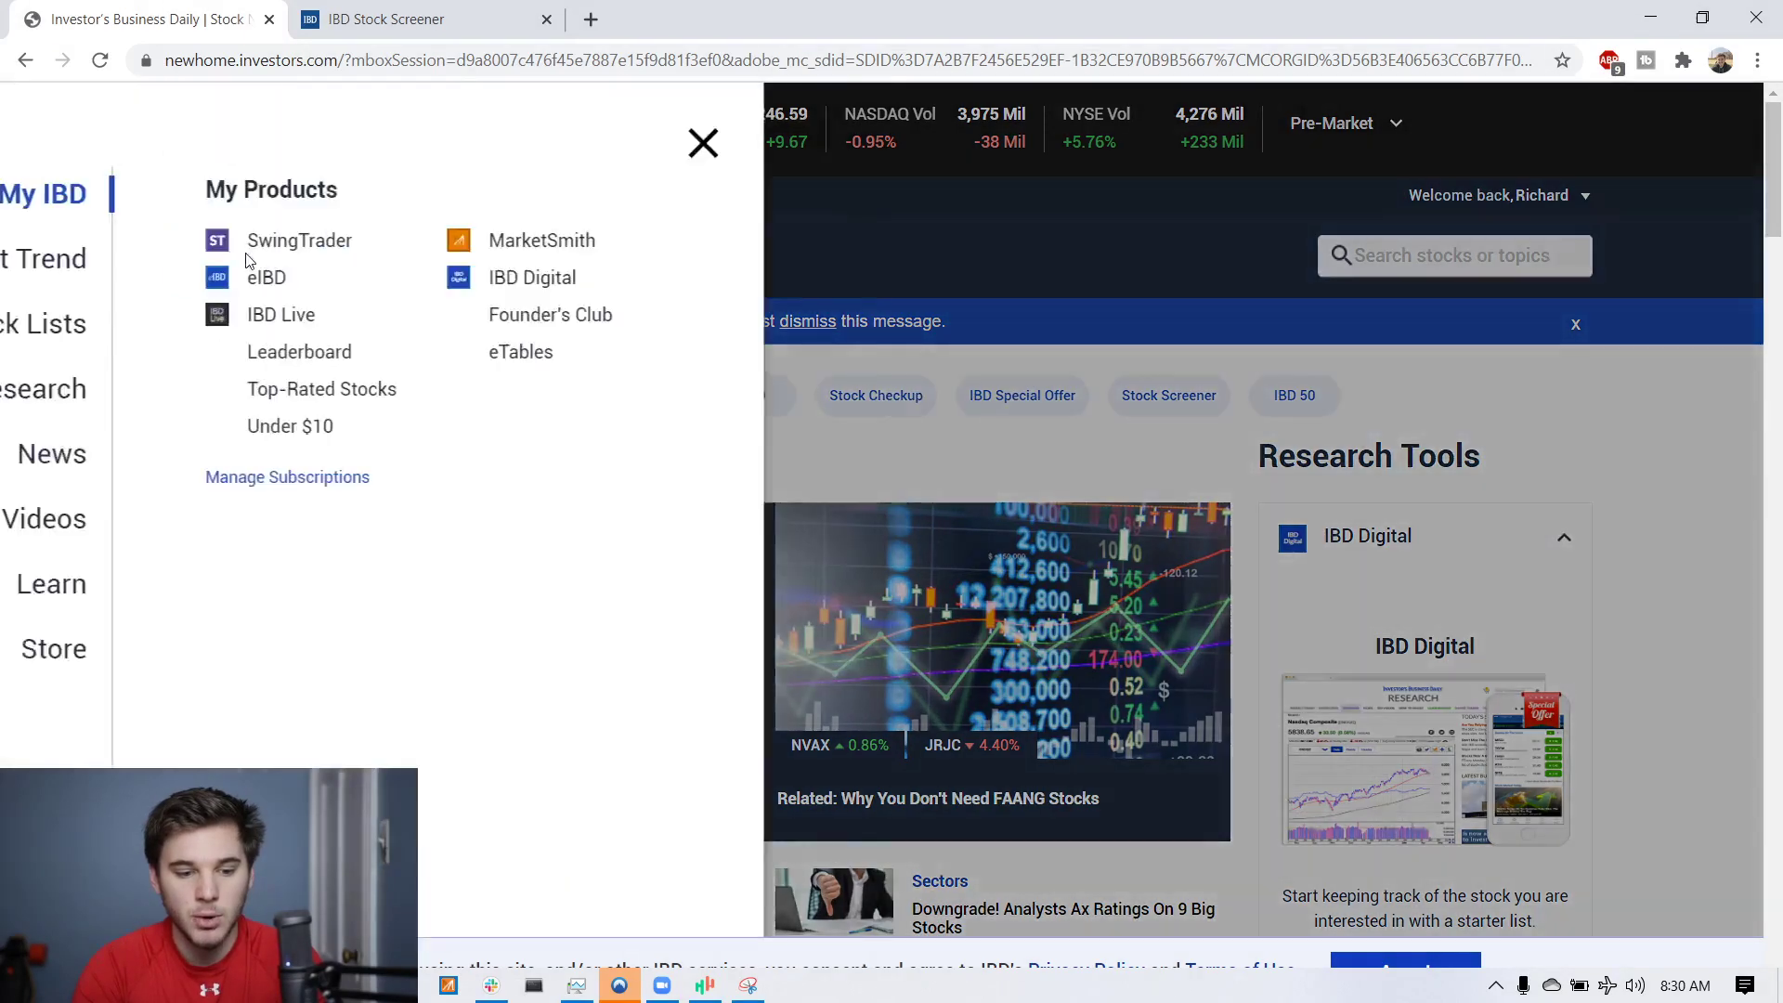
{"action": "left_click", "coordinate": [164, 394]}
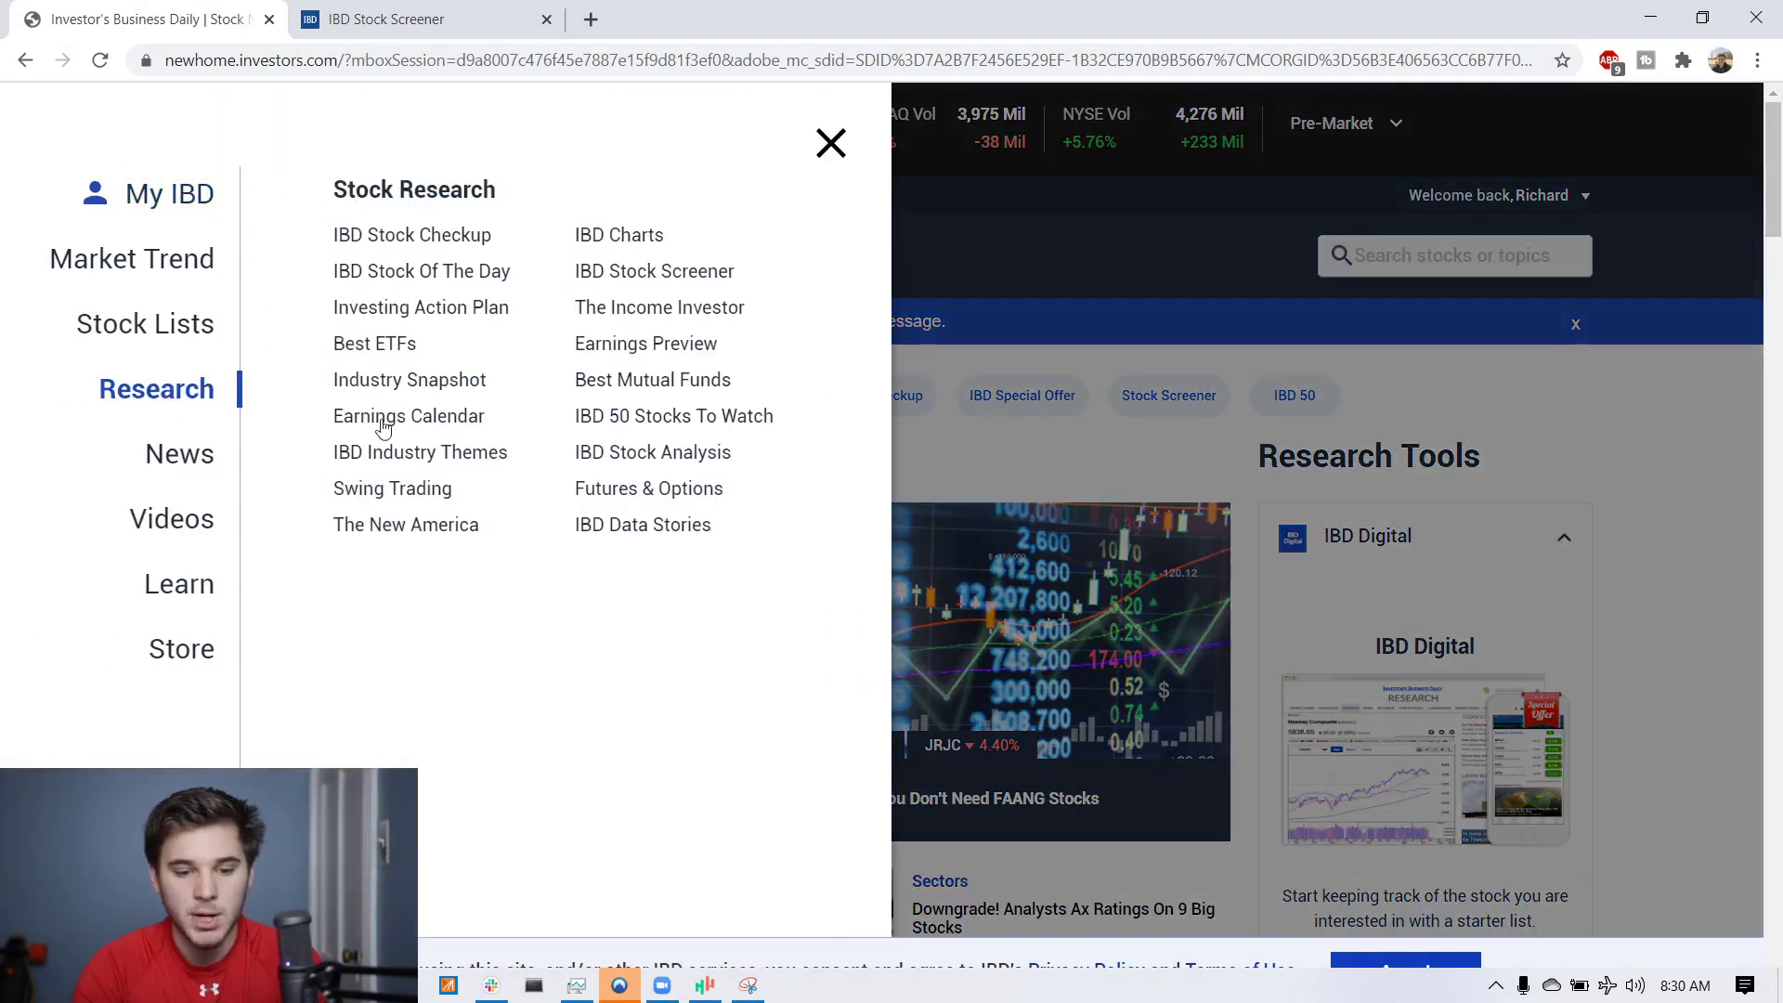
{"action": "left_click", "coordinate": [399, 19]}
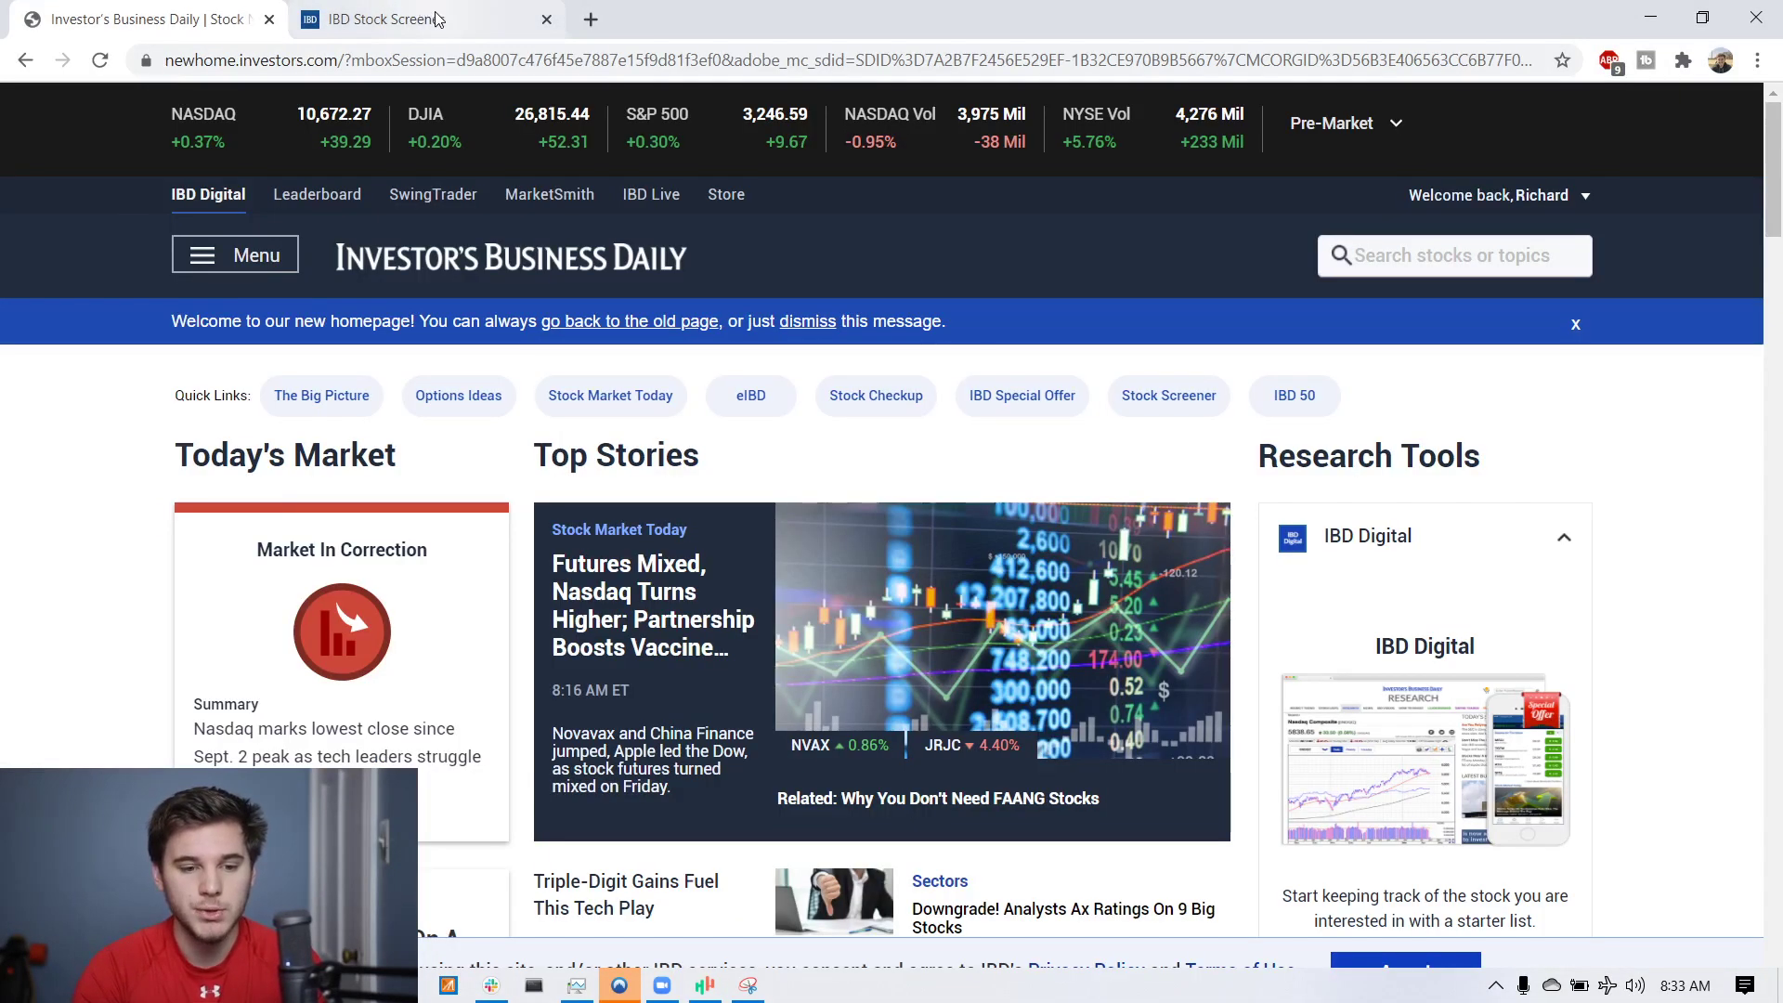
{"action": "left_click", "coordinate": [437, 19]}
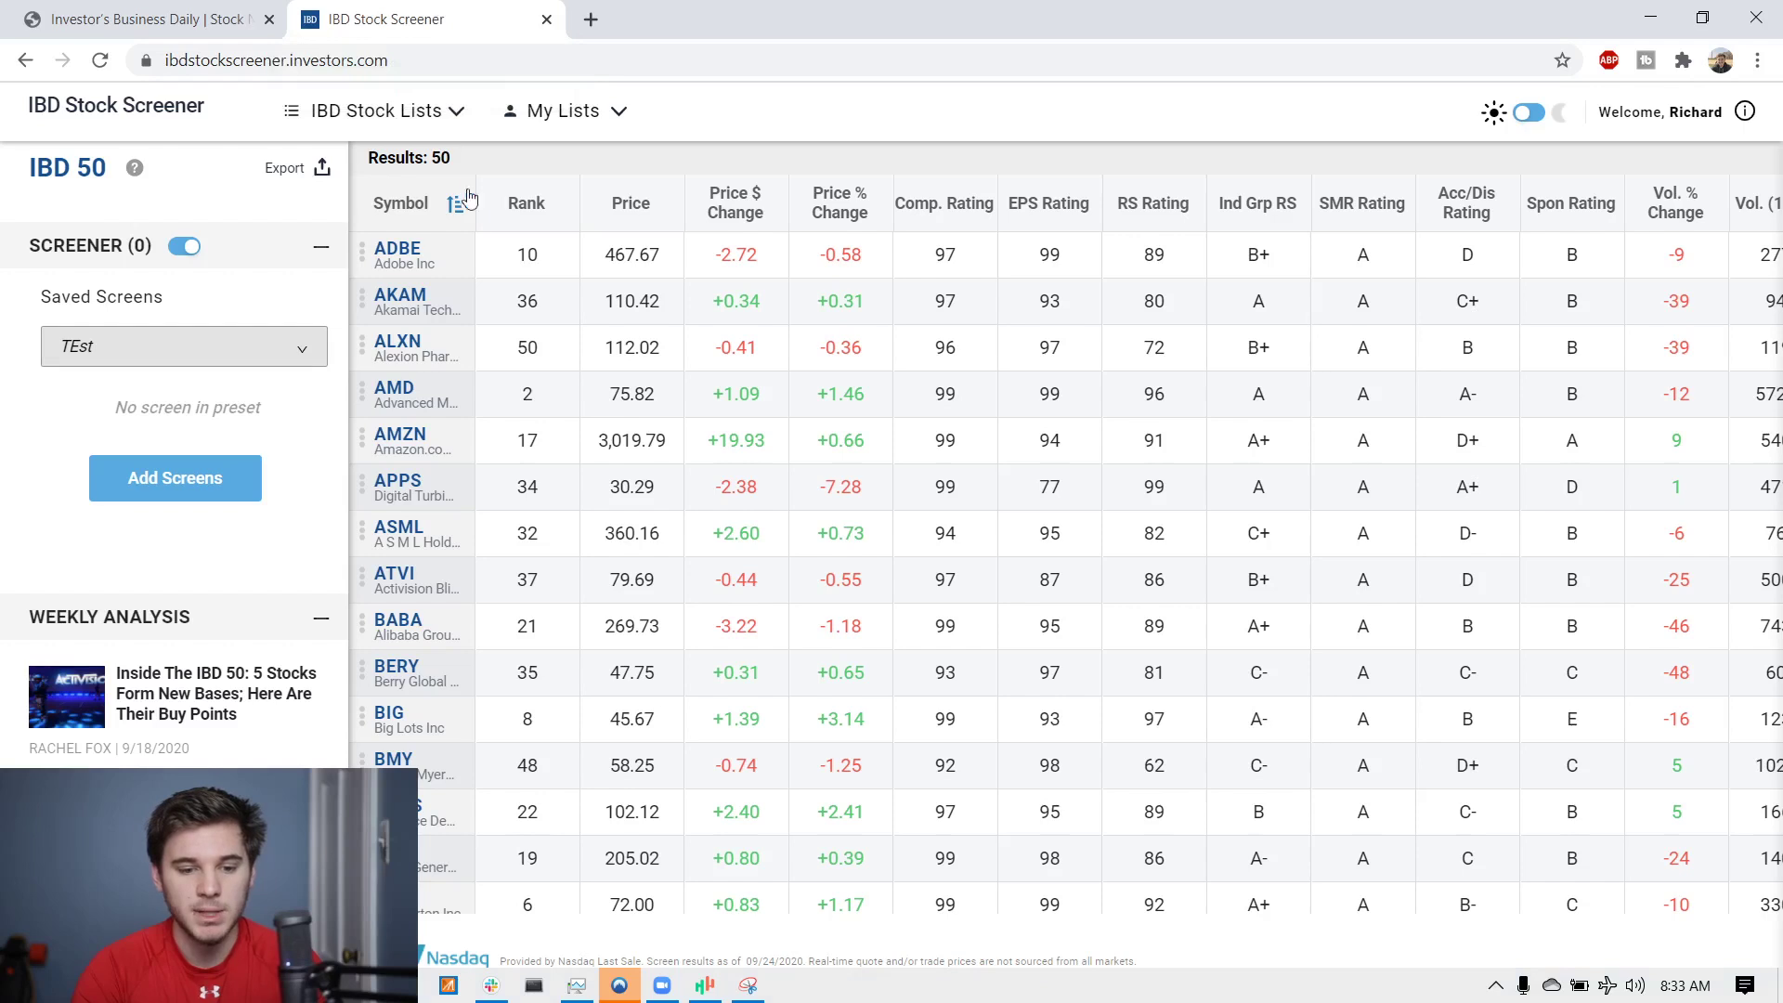
Display the IPO Leaders list from the IBD stock lists.
{"action": "left_click", "coordinate": [428, 131]}
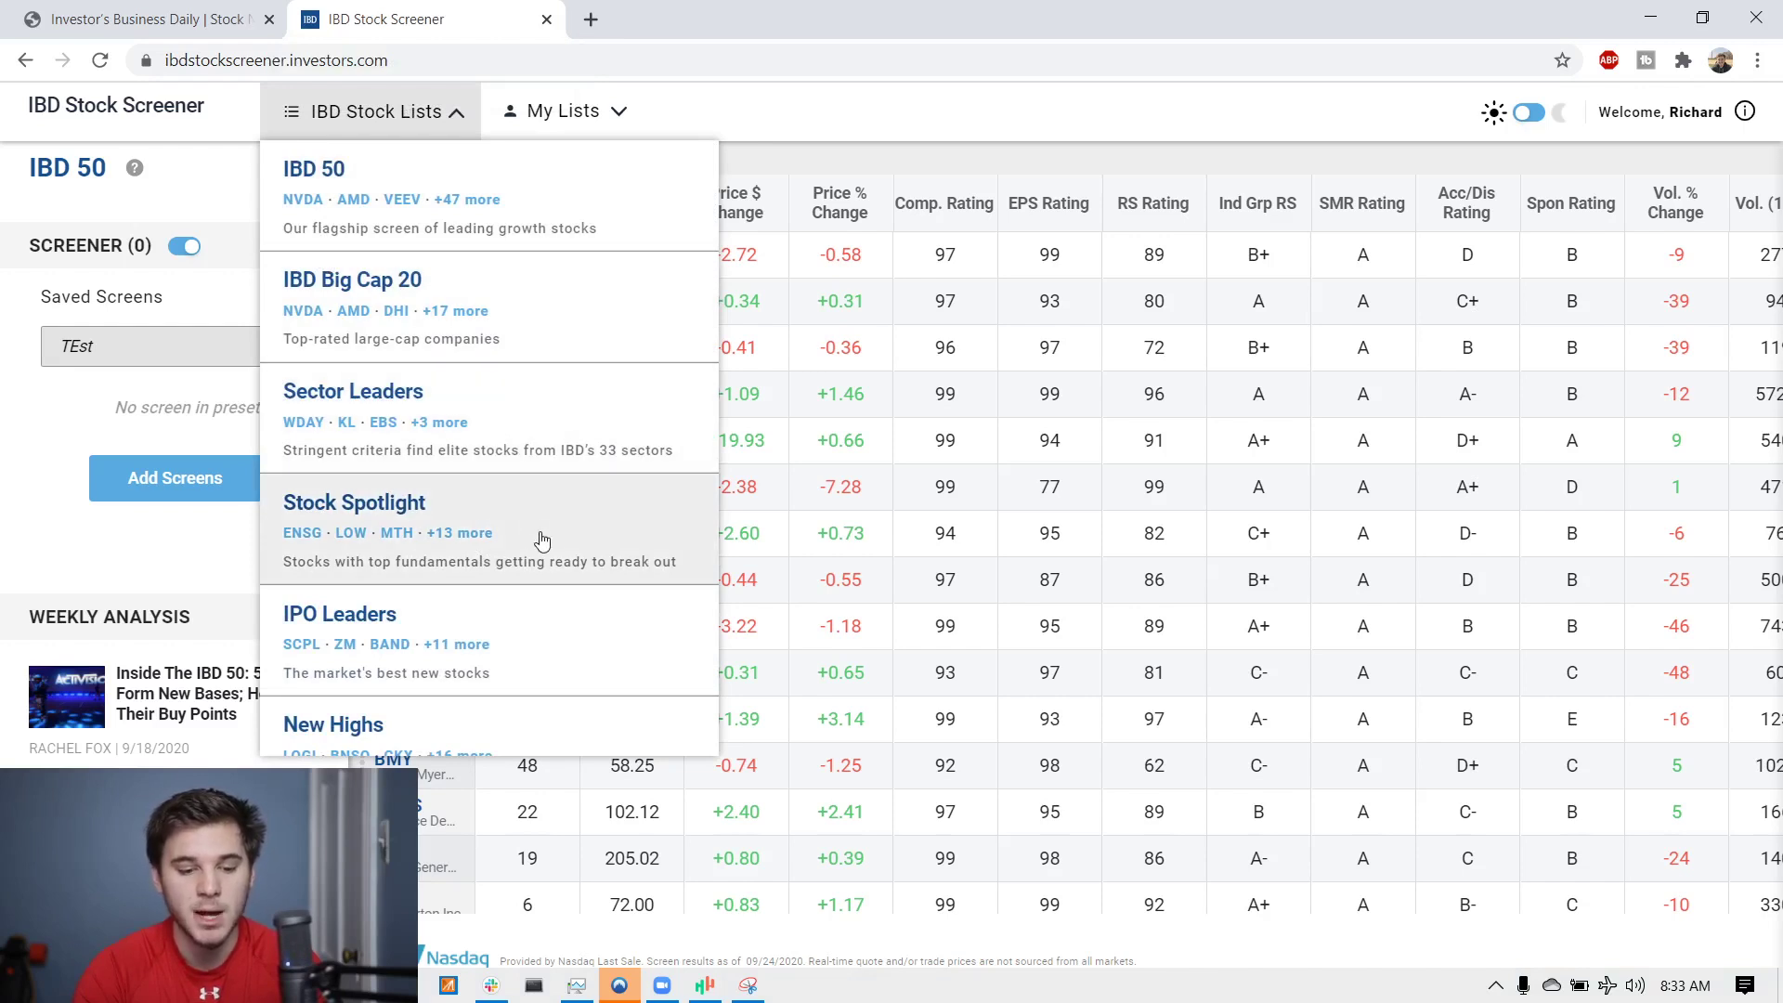
{"action": "scroll", "coordinate": [557, 672], "scroll_direction": "down", "scroll_amount": 3}
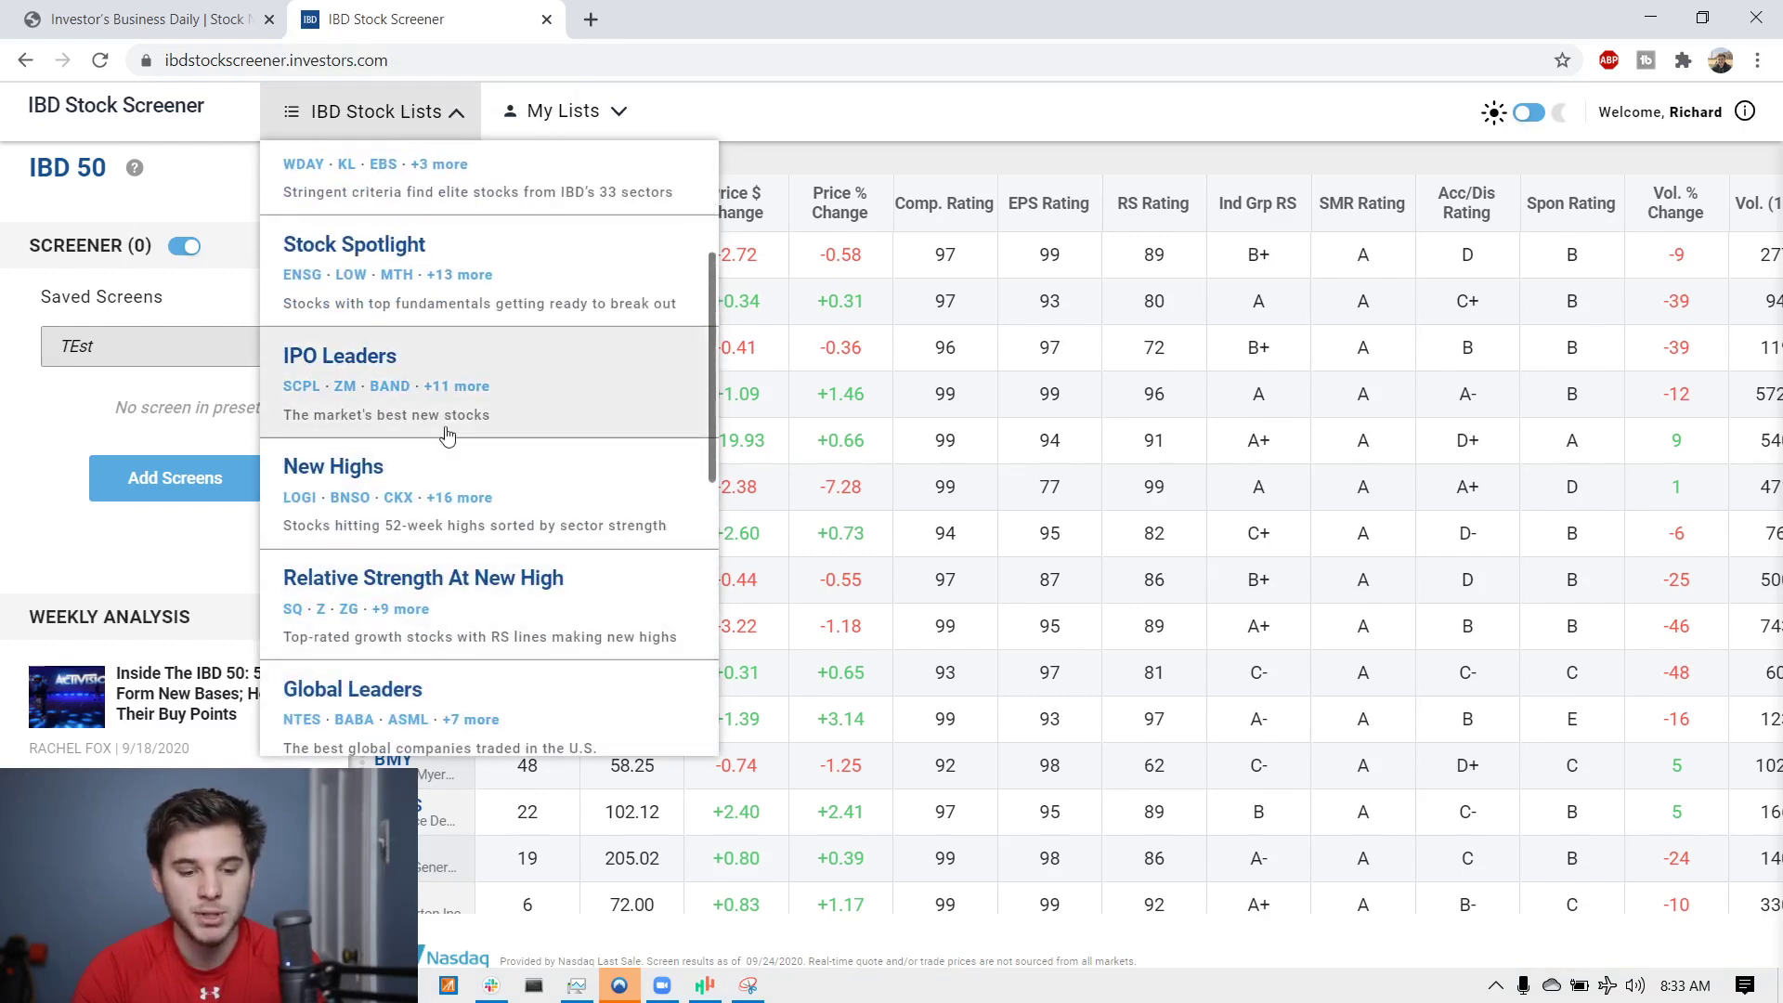
{"action": "left_click", "coordinate": [495, 380]}
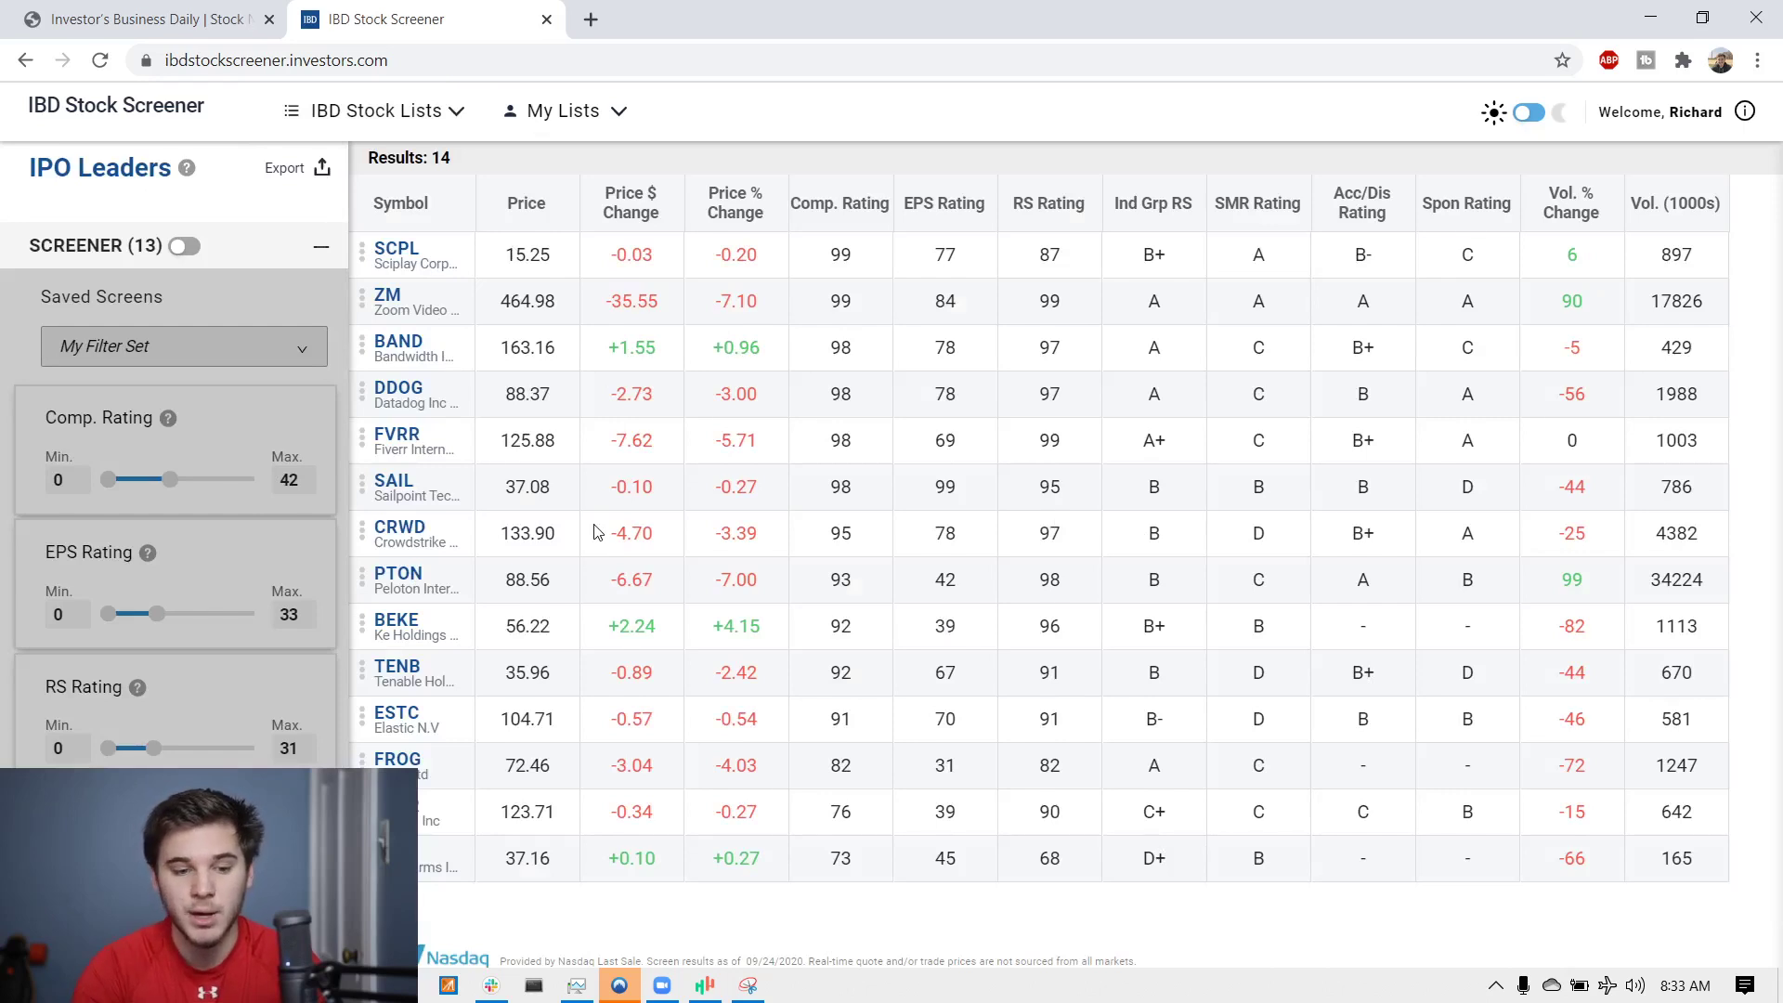
Display the New Highs list from the IBD stock lists.
{"action": "left_click", "coordinate": [455, 110]}
{"action": "scroll", "coordinate": [510, 617], "scroll_direction": "down", "scroll_amount": 2}
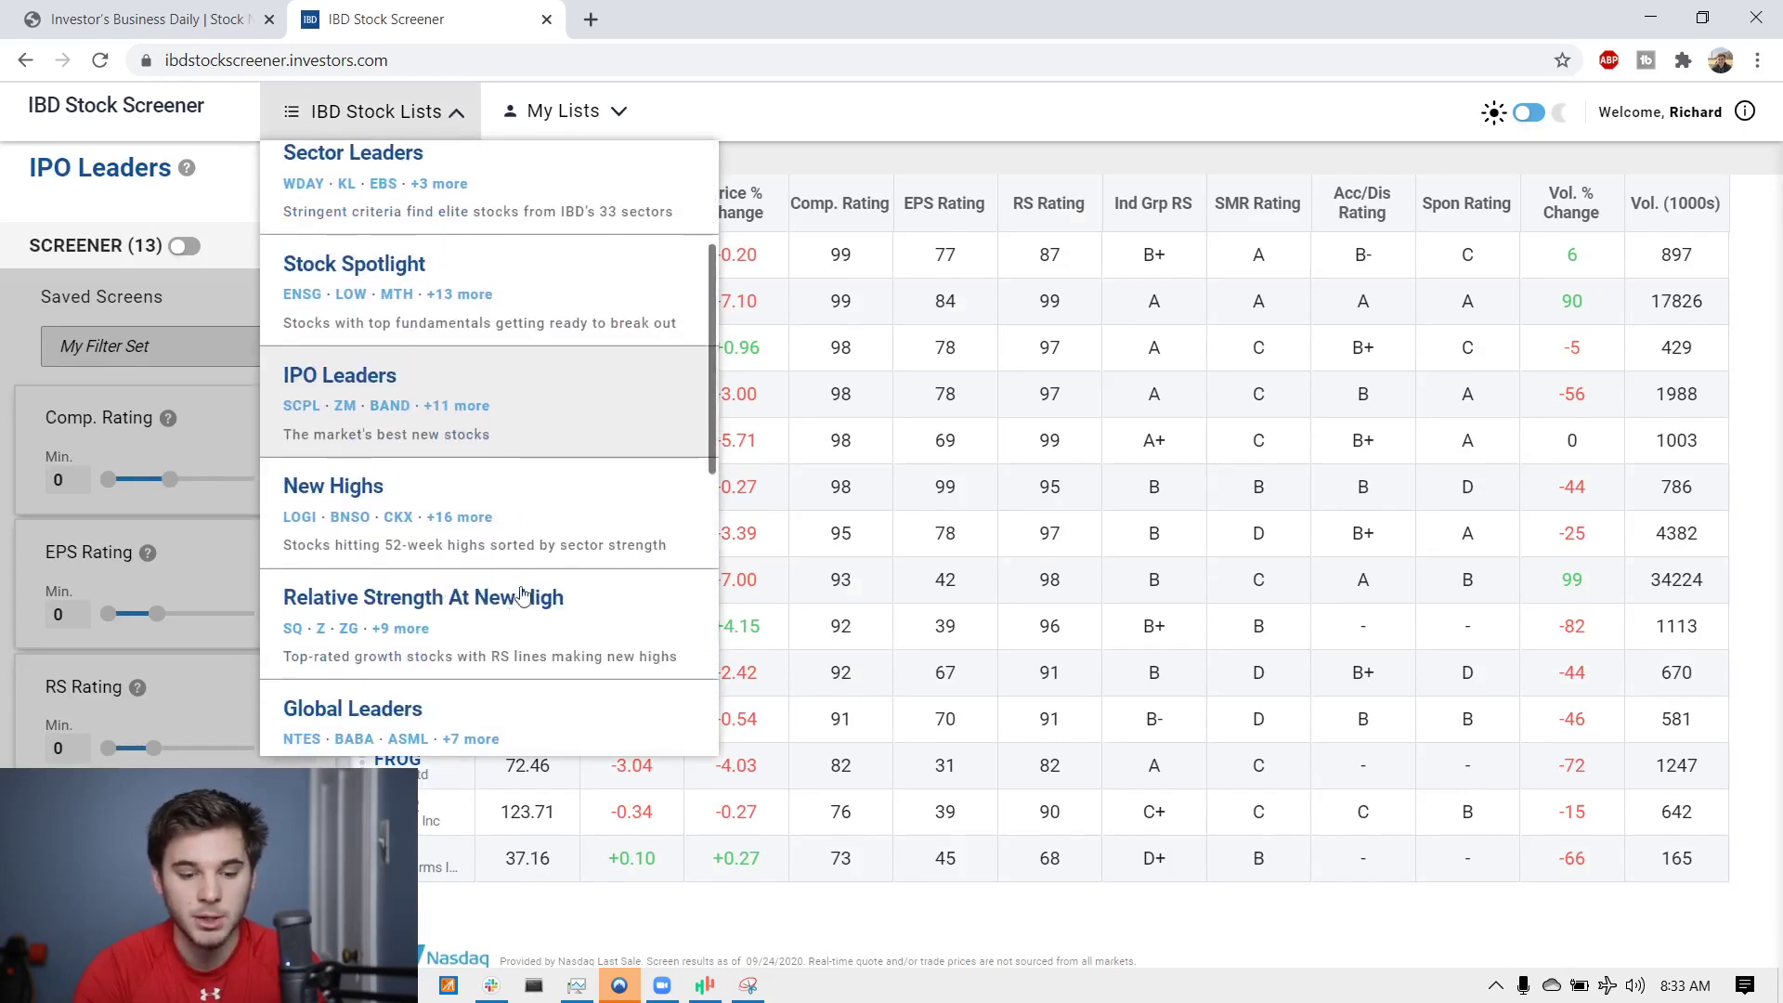
{"action": "left_click", "coordinate": [552, 550]}
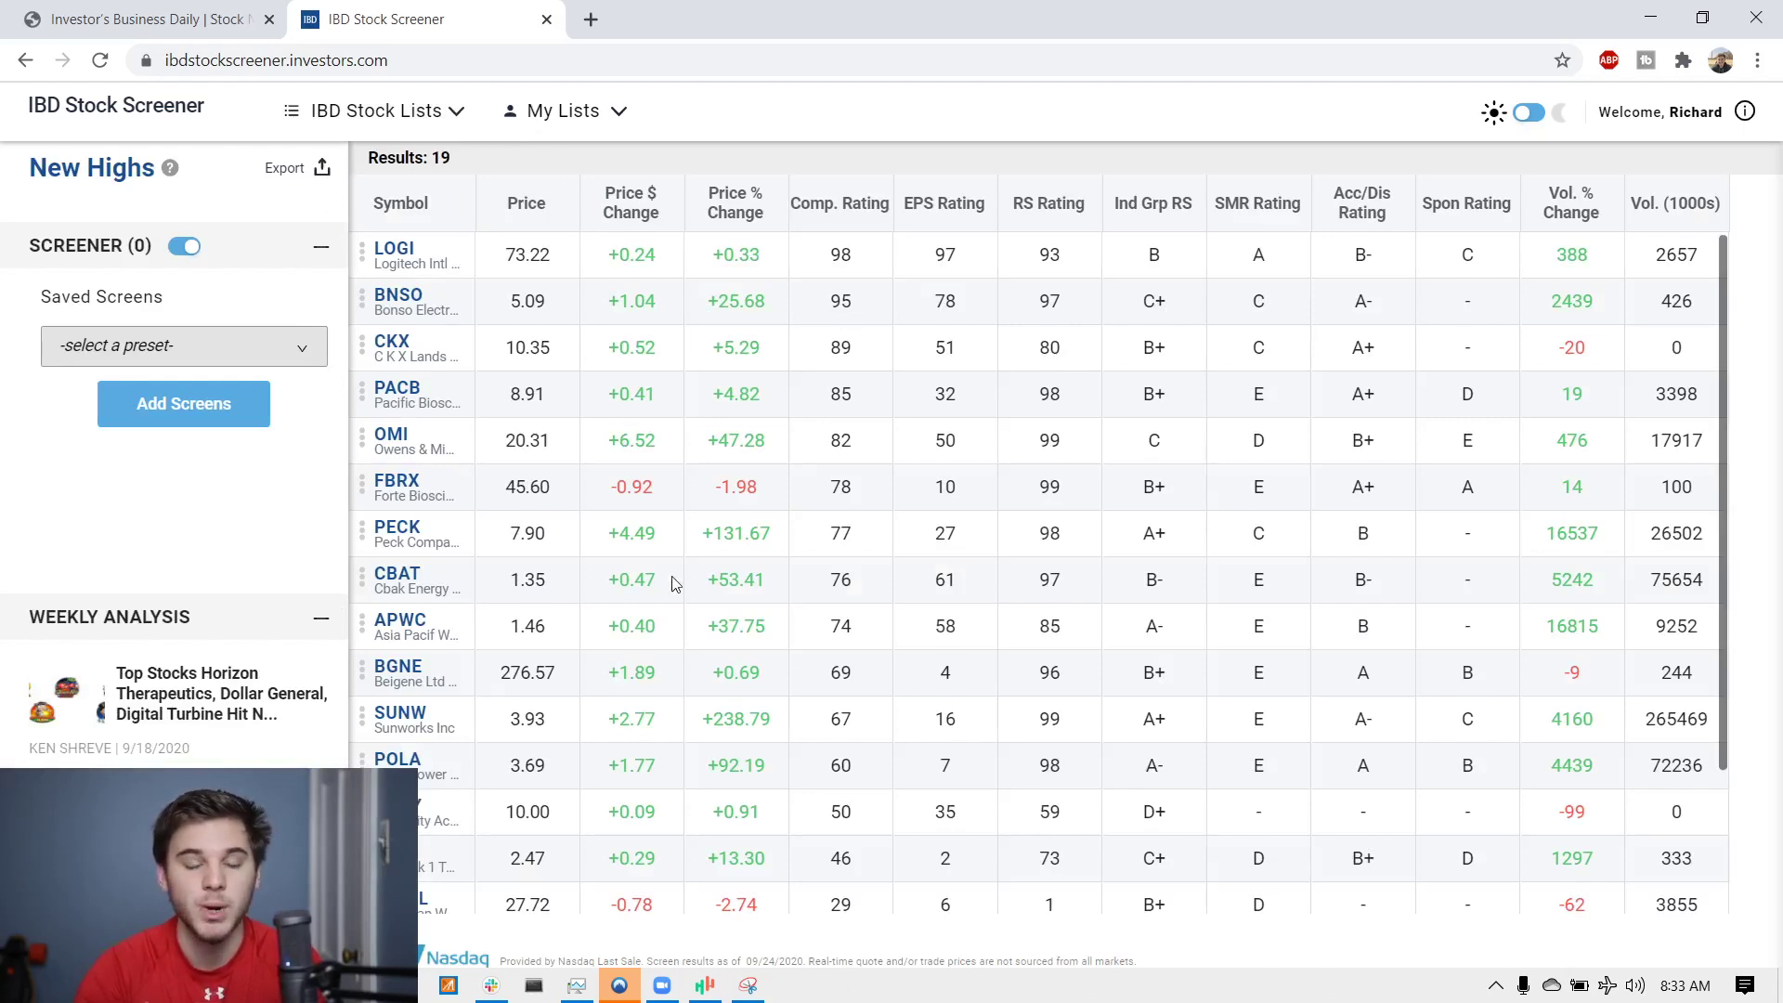
Display the Relative Strength At New High list from the IBD stock lists.
{"action": "left_click", "coordinate": [417, 113]}
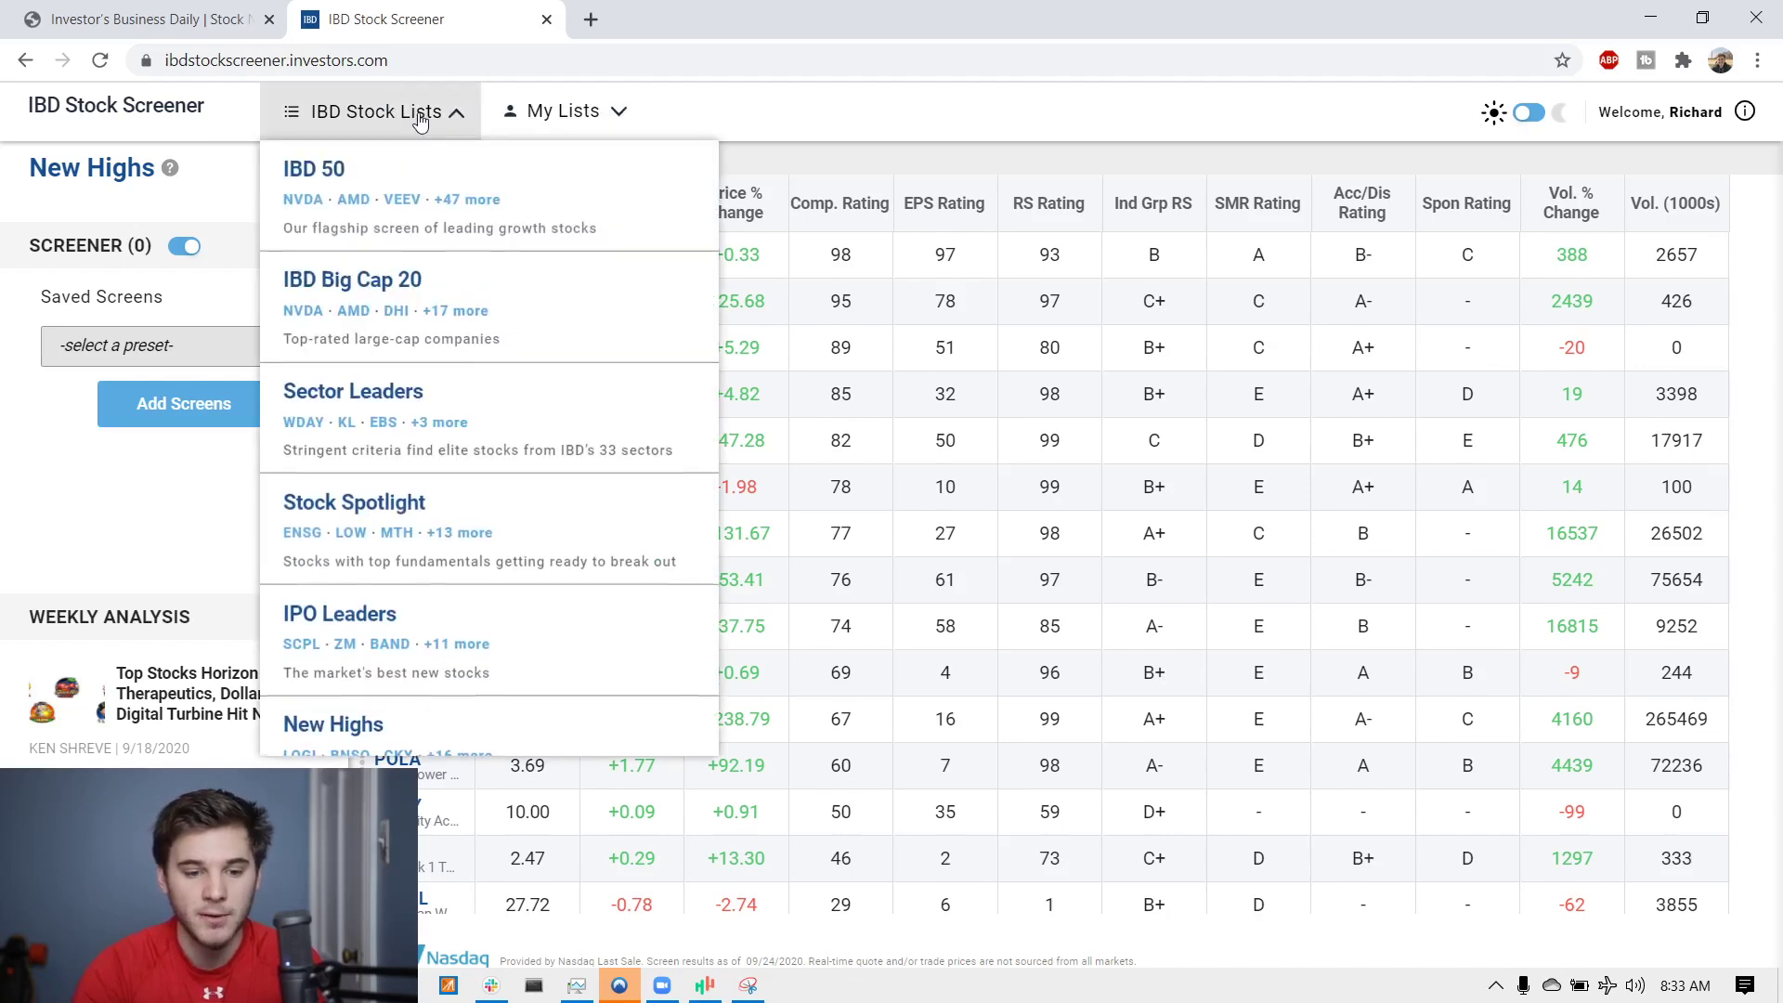
{"action": "scroll", "coordinate": [478, 557], "scroll_direction": "down", "scroll_amount": 4}
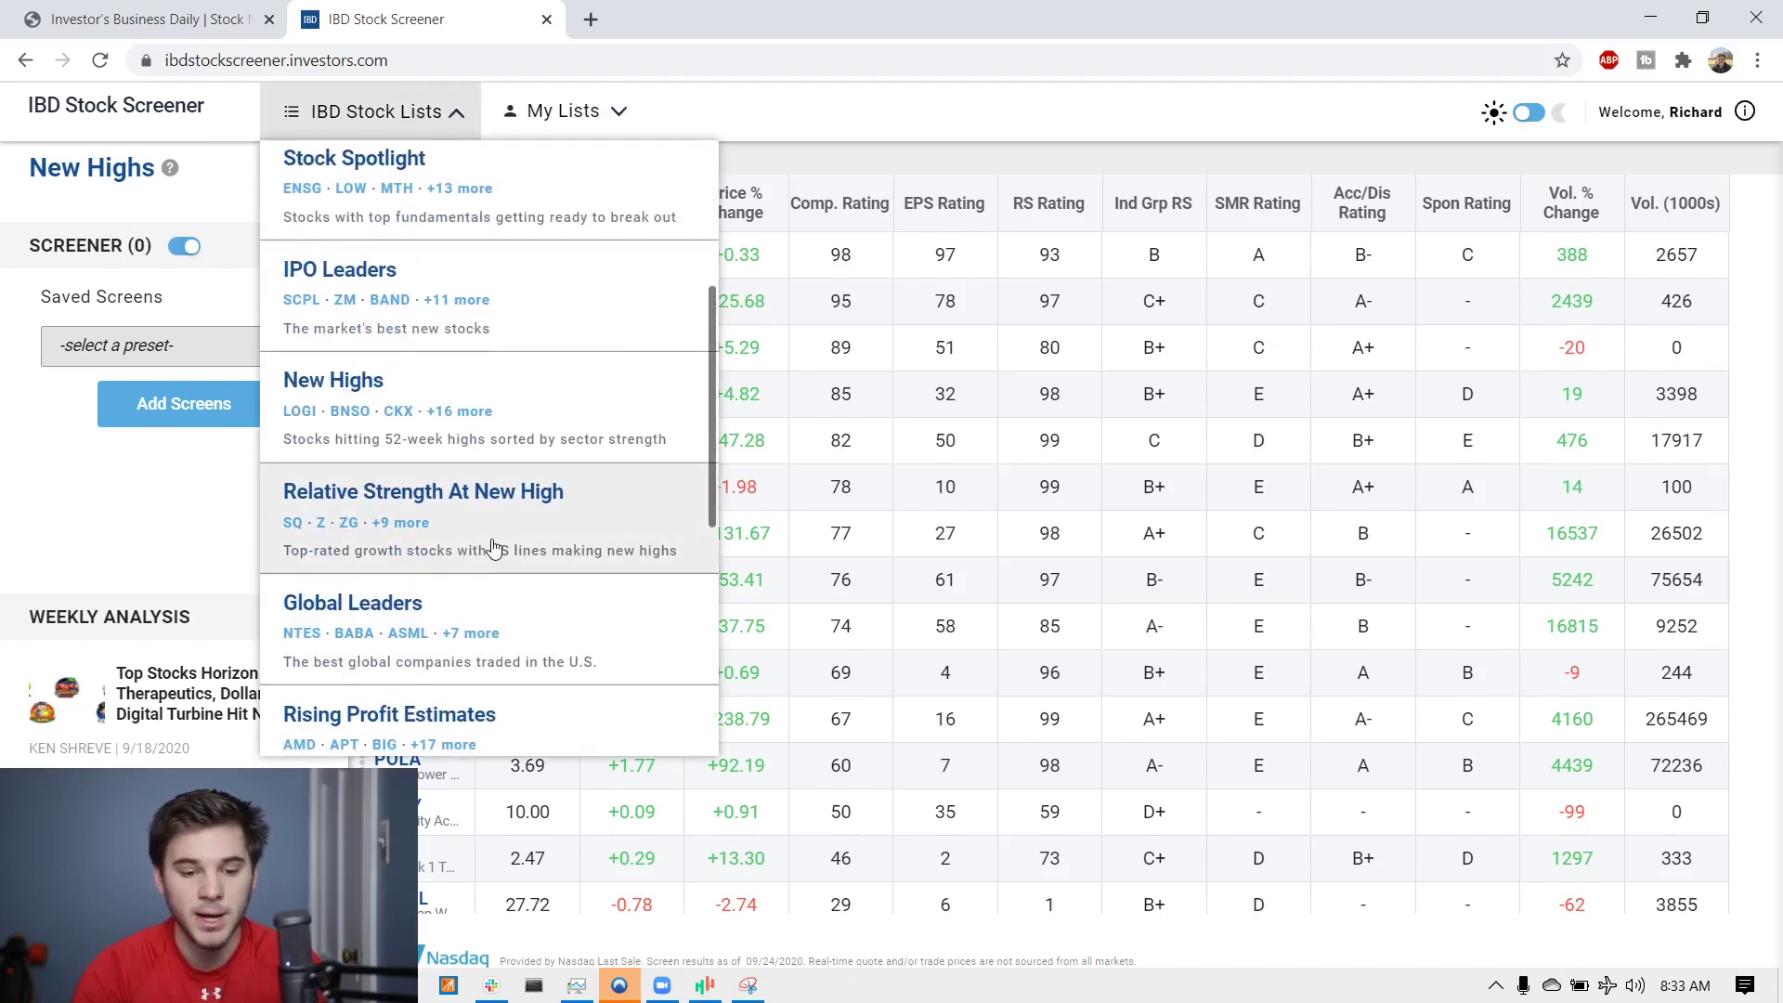
{"action": "left_click", "coordinate": [495, 548]}
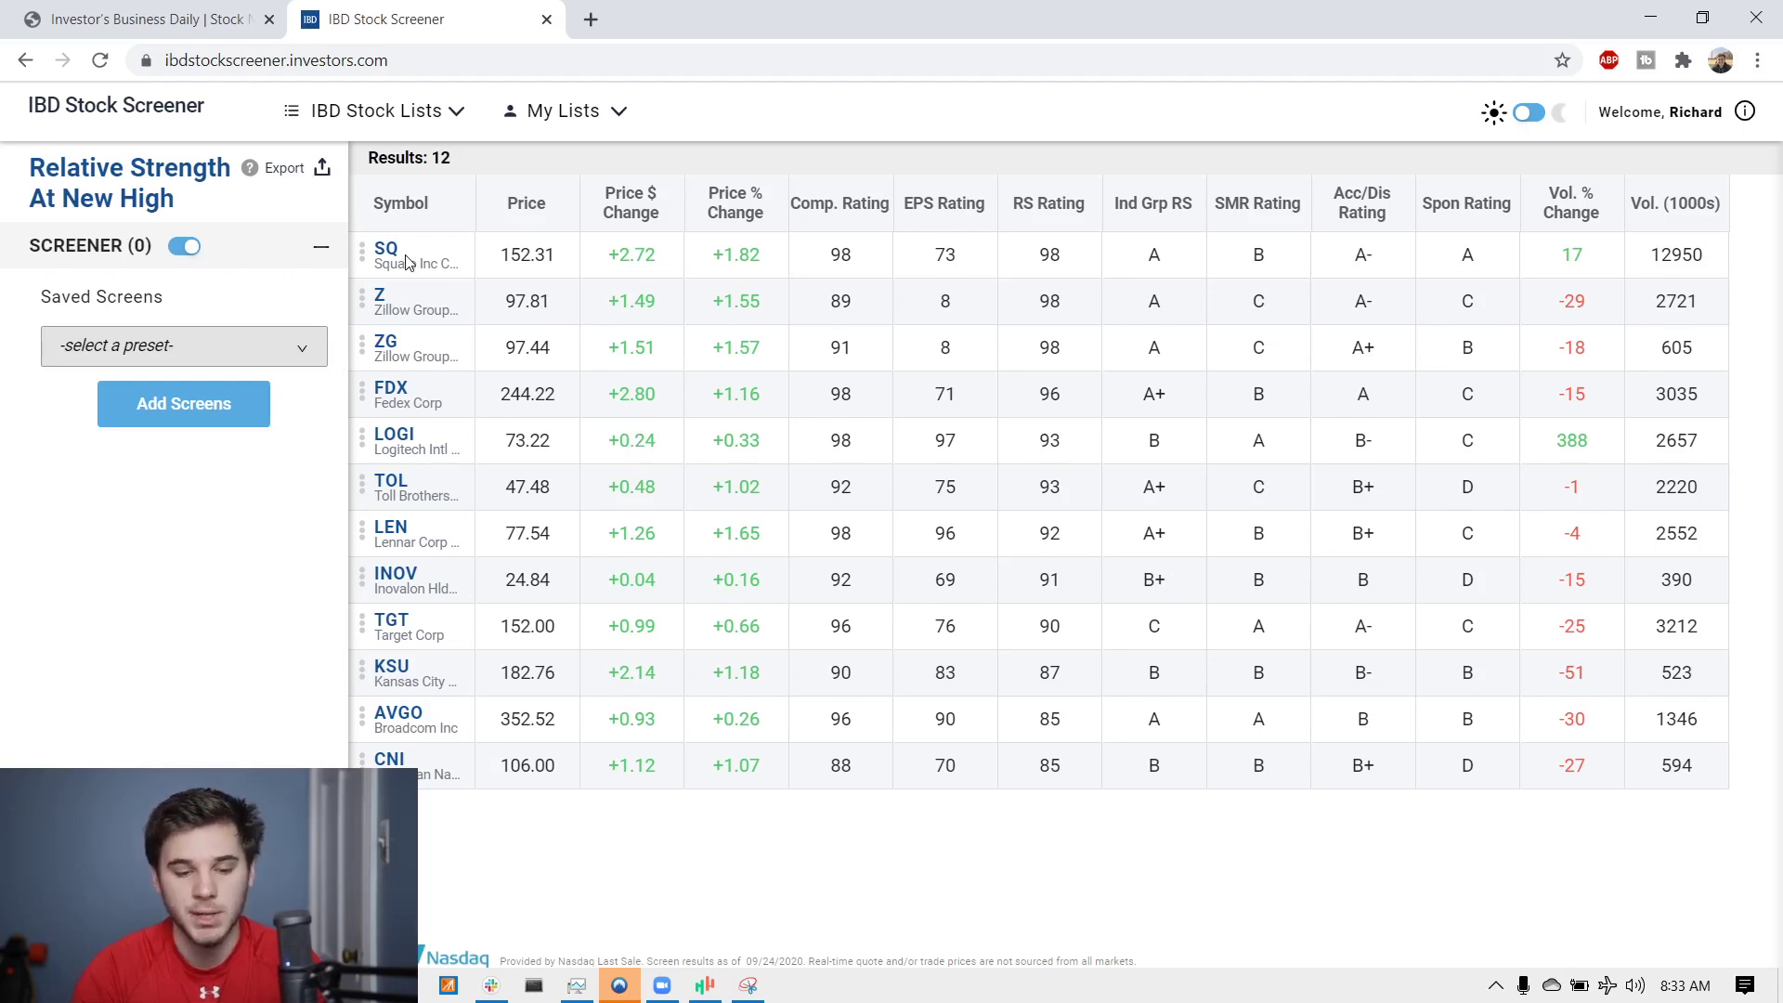
Browse the other available IBD stock lists and the personal lists under My Lists.
{"action": "left_click", "coordinate": [394, 111]}
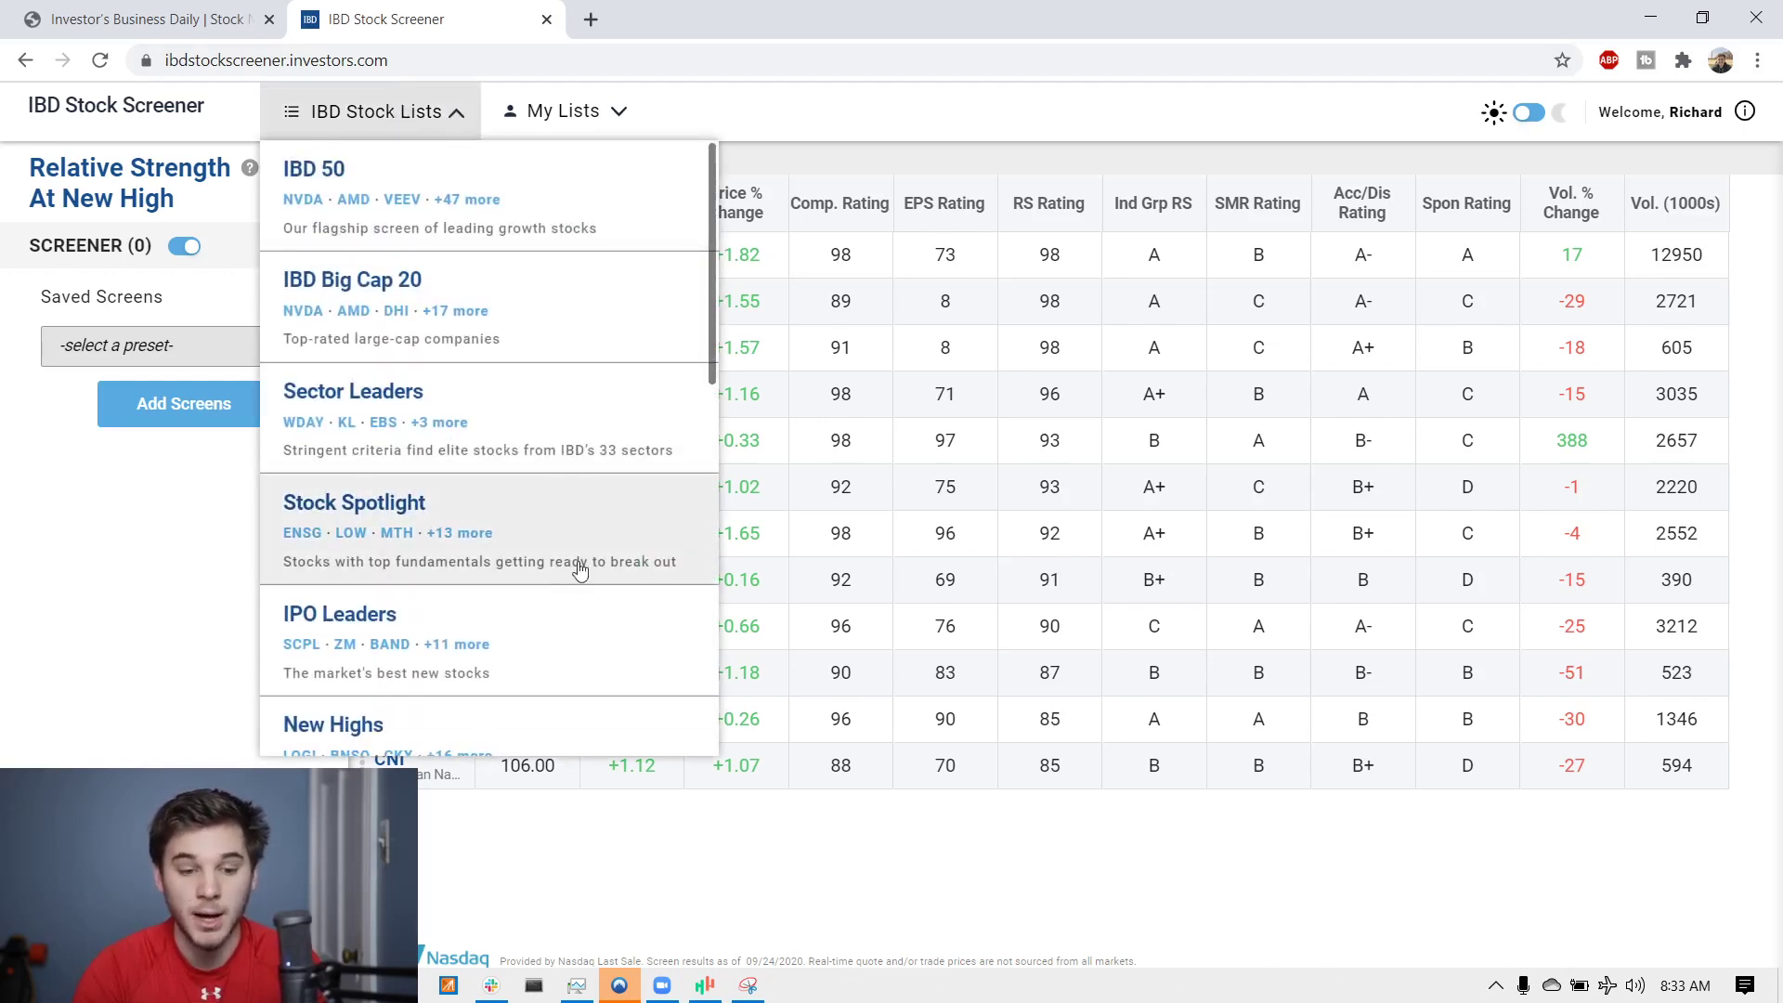
{"action": "scroll", "coordinate": [552, 604], "scroll_direction": "down", "scroll_amount": 4}
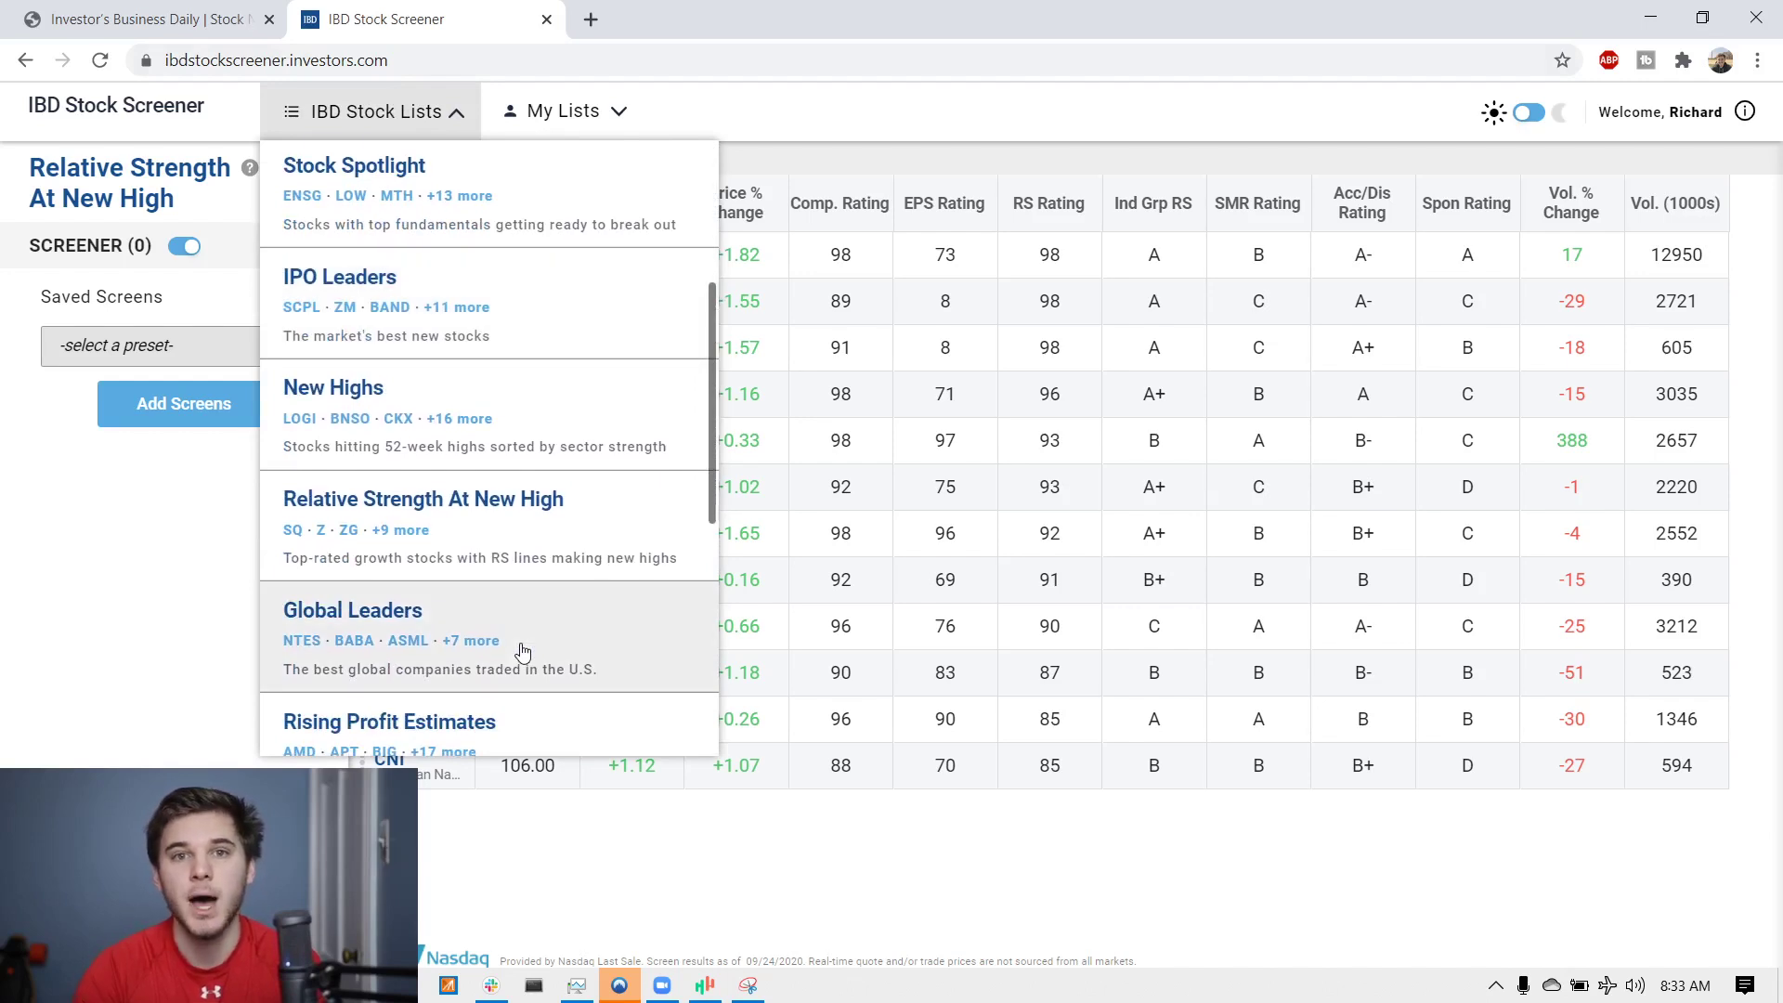
{"action": "left_click", "coordinate": [568, 111]}
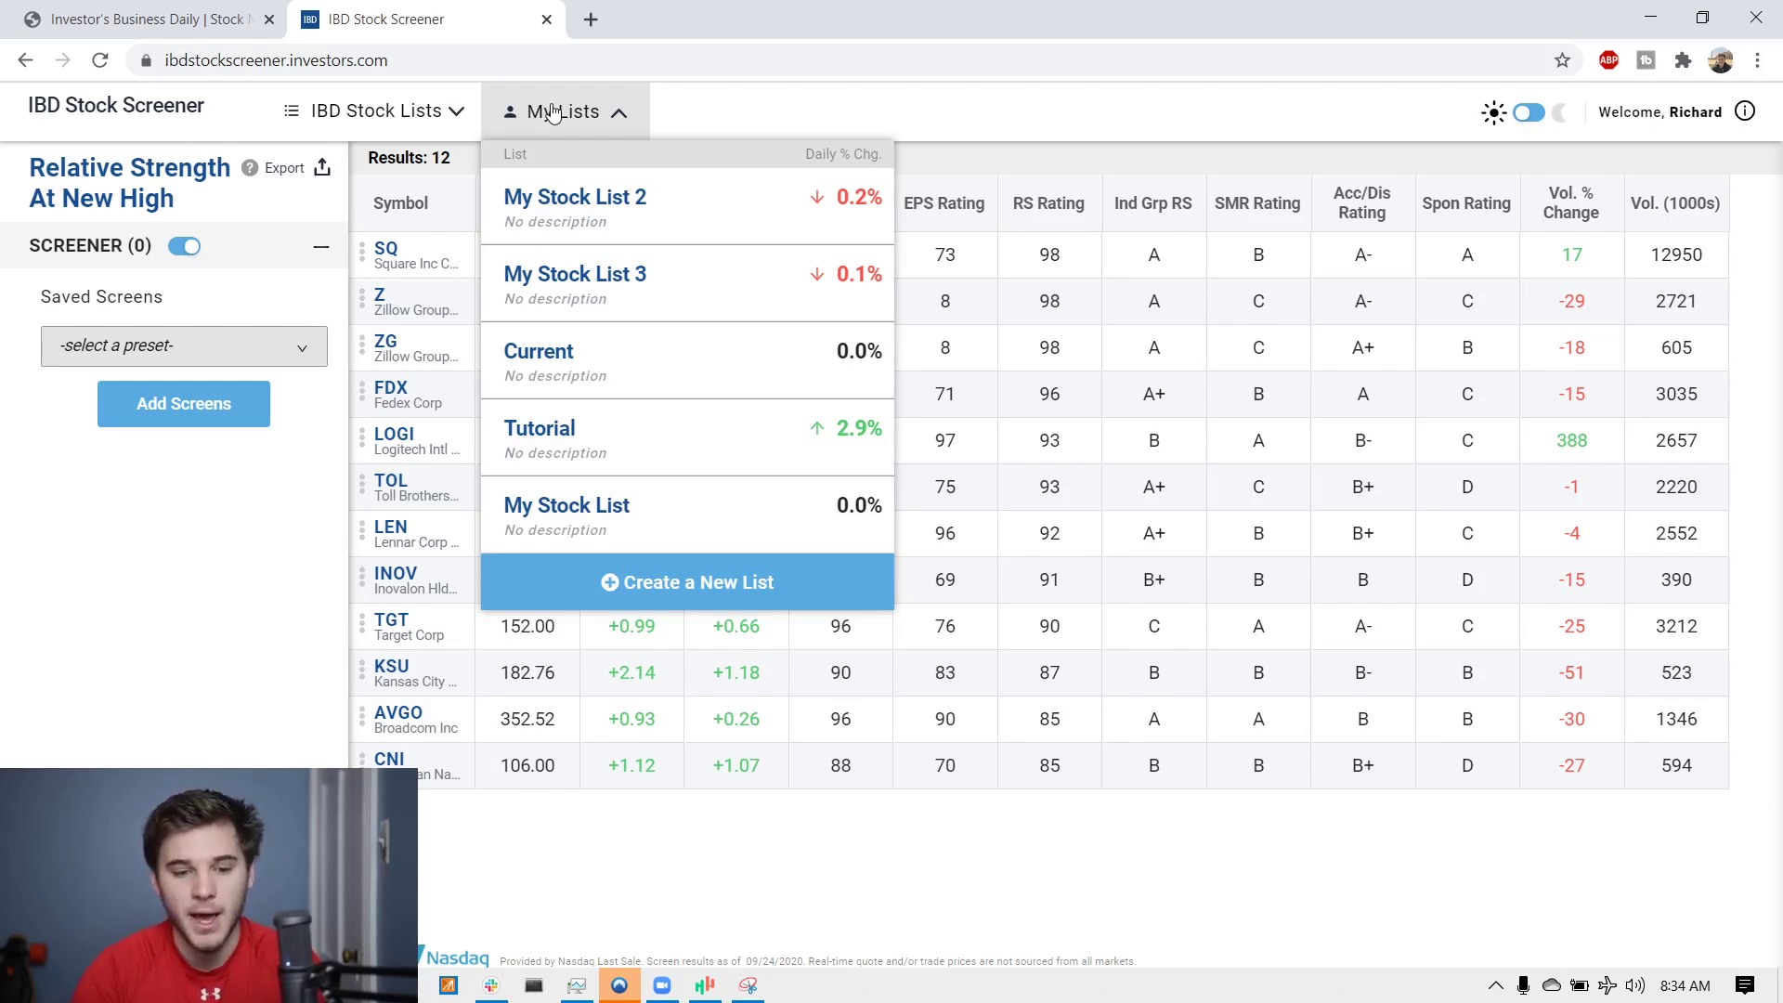
{"action": "left_click", "coordinate": [517, 351]}
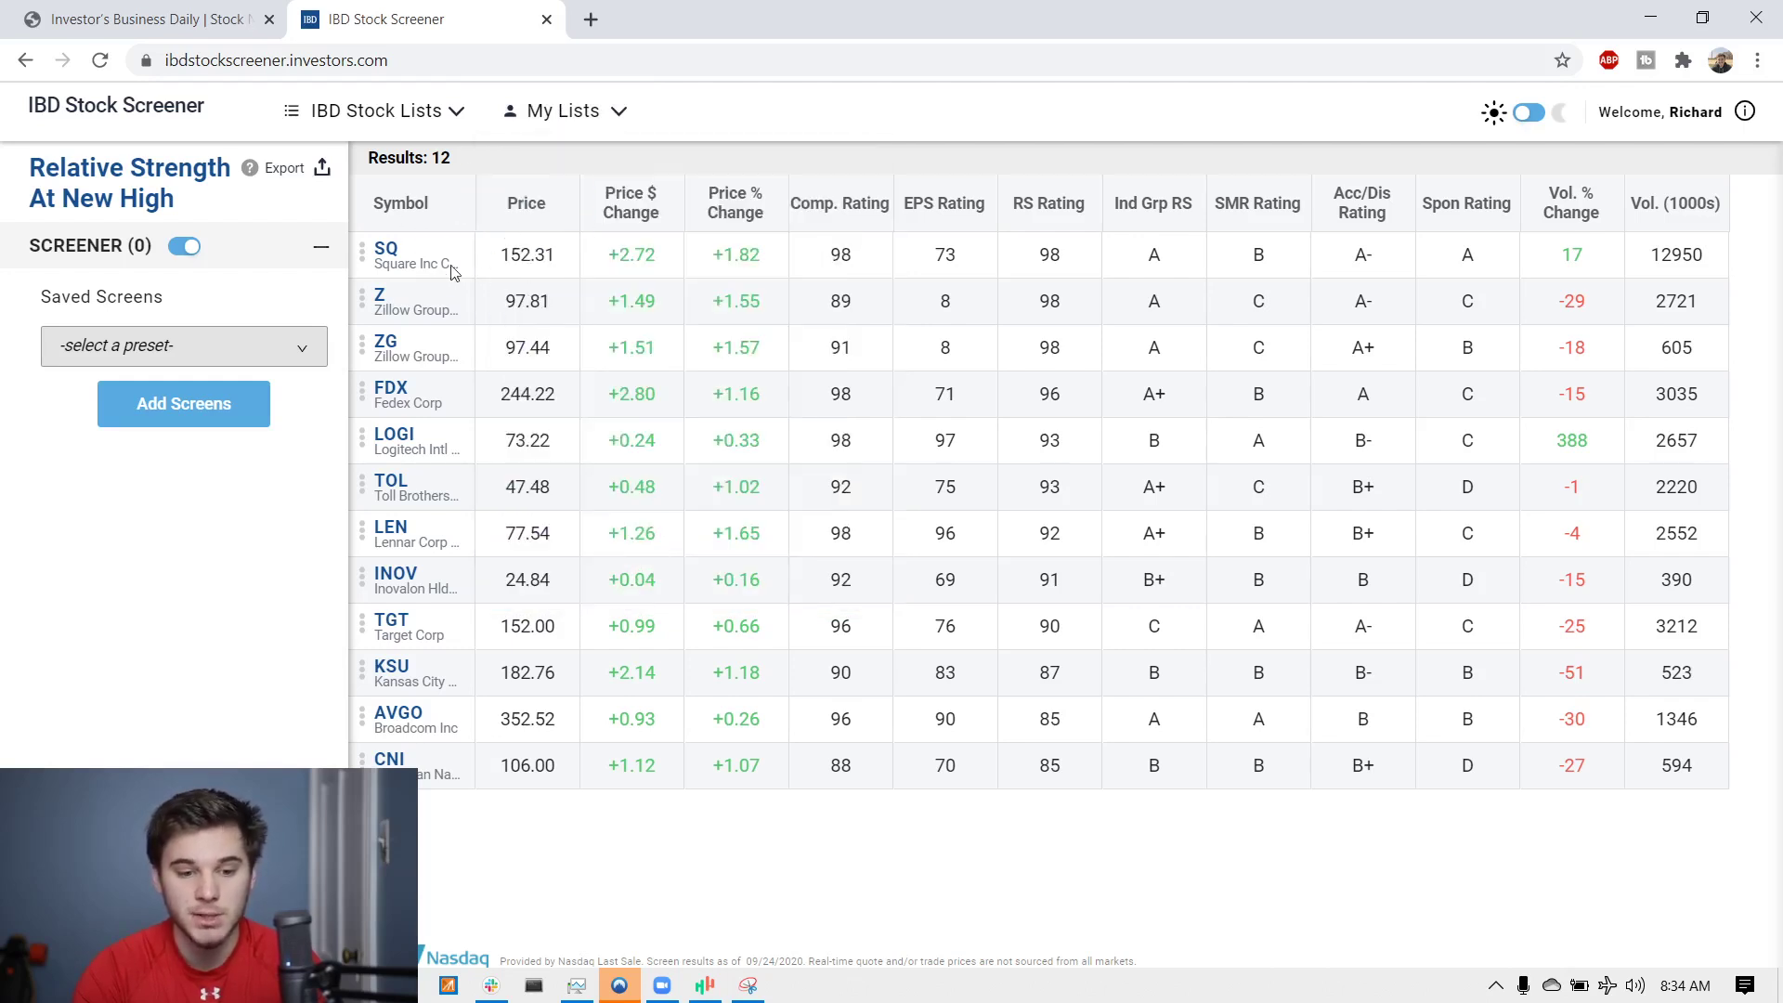
Examine the details of SQ, including its weekly, daily and intraday charts, IBD ratings and related news, and close them.
{"action": "left_click", "coordinate": [386, 250]}
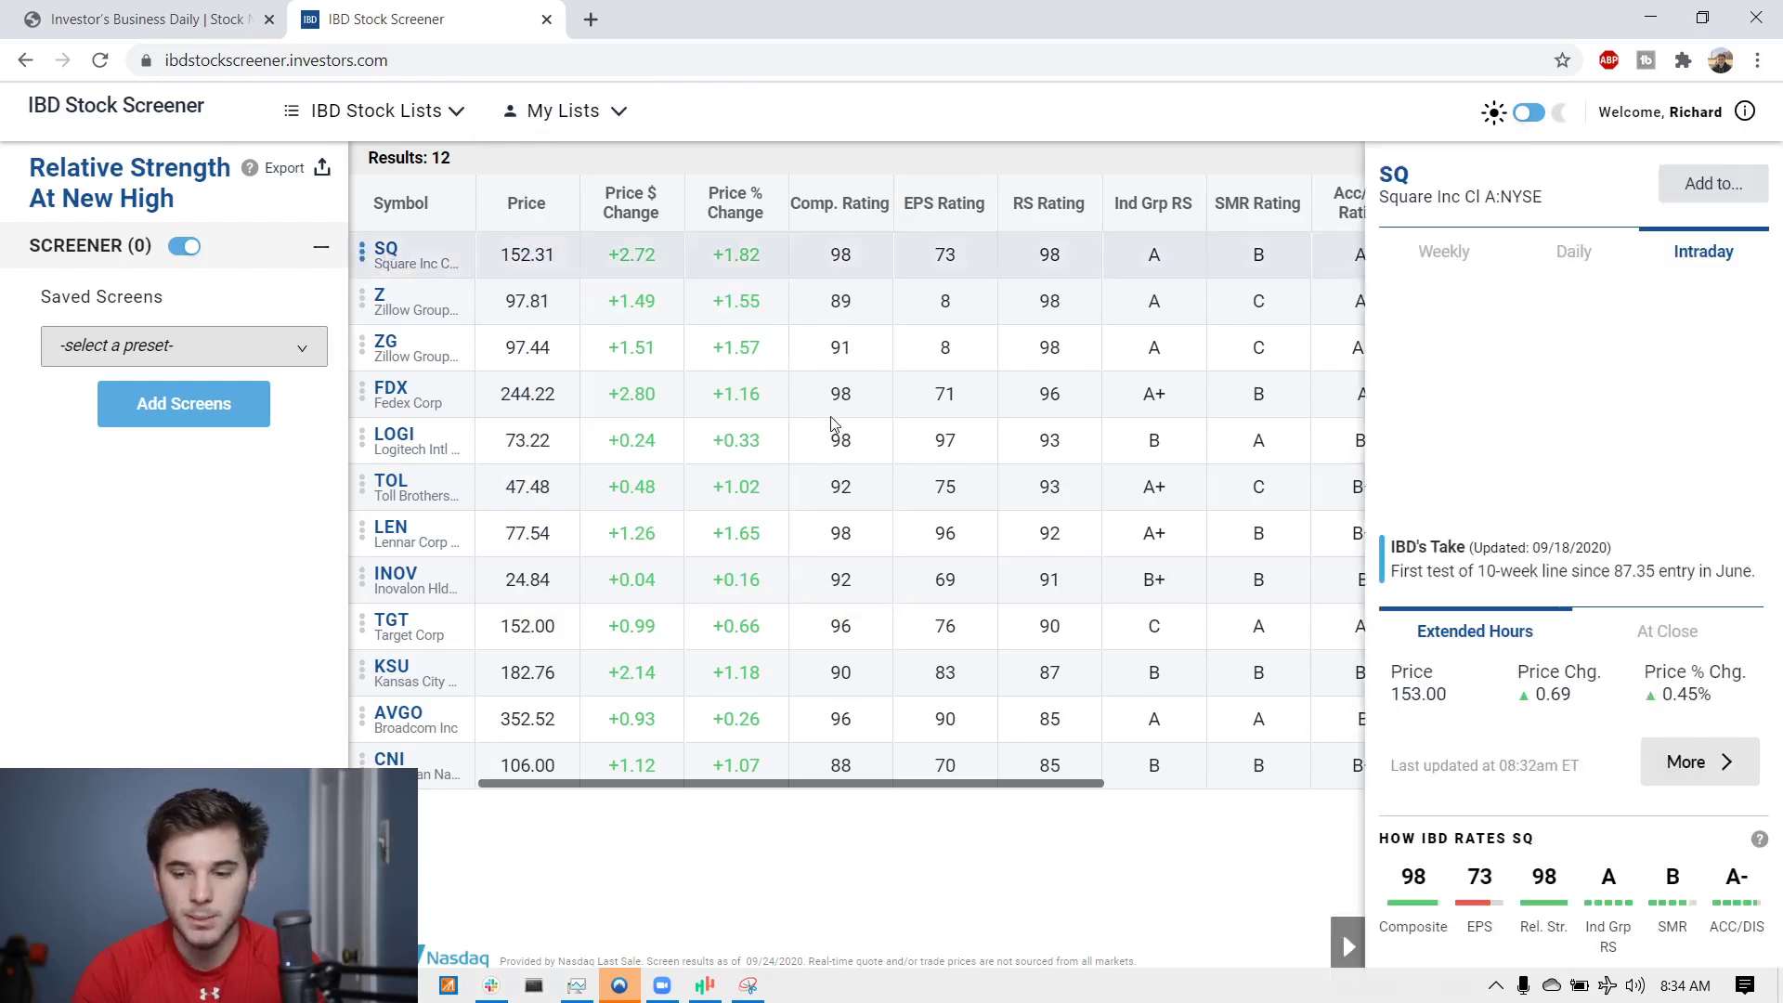
{"action": "left_click", "coordinate": [1444, 253]}
{"action": "left_click", "coordinate": [1572, 255]}
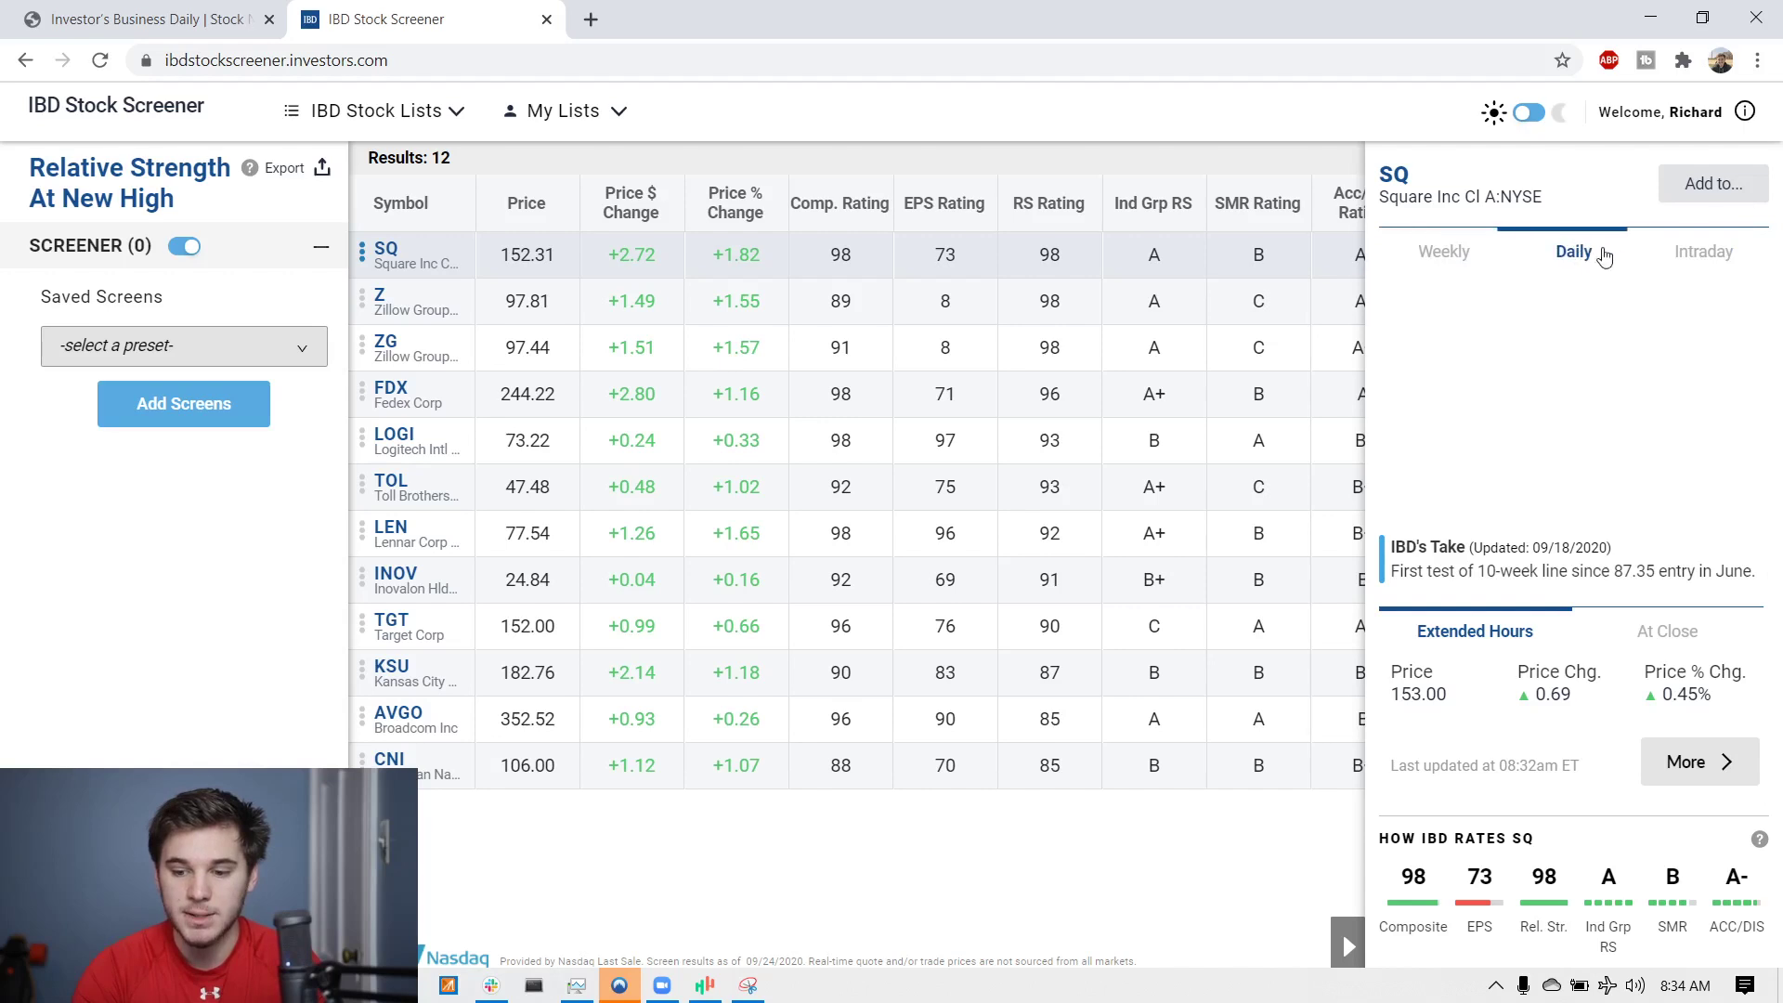
{"action": "left_click", "coordinate": [1690, 253]}
{"action": "scroll", "coordinate": [1578, 656], "scroll_direction": "down", "scroll_amount": 1}
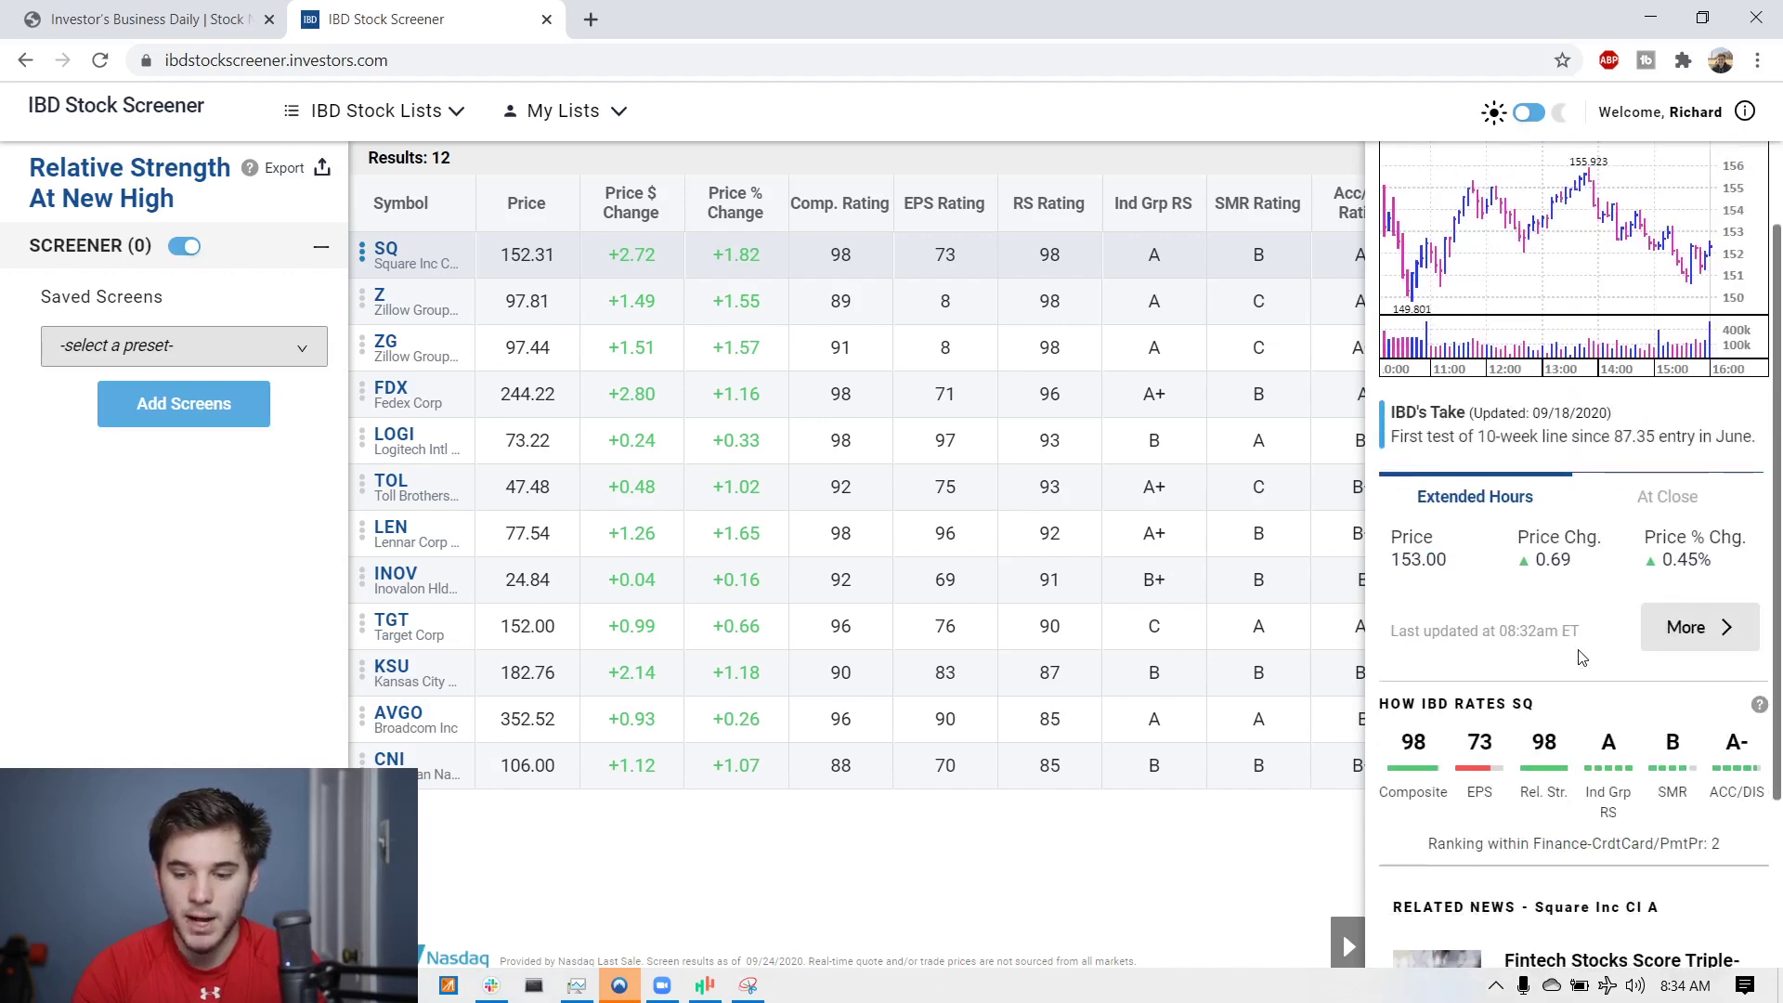
{"action": "scroll", "coordinate": [1557, 631], "scroll_direction": "down", "scroll_amount": 1}
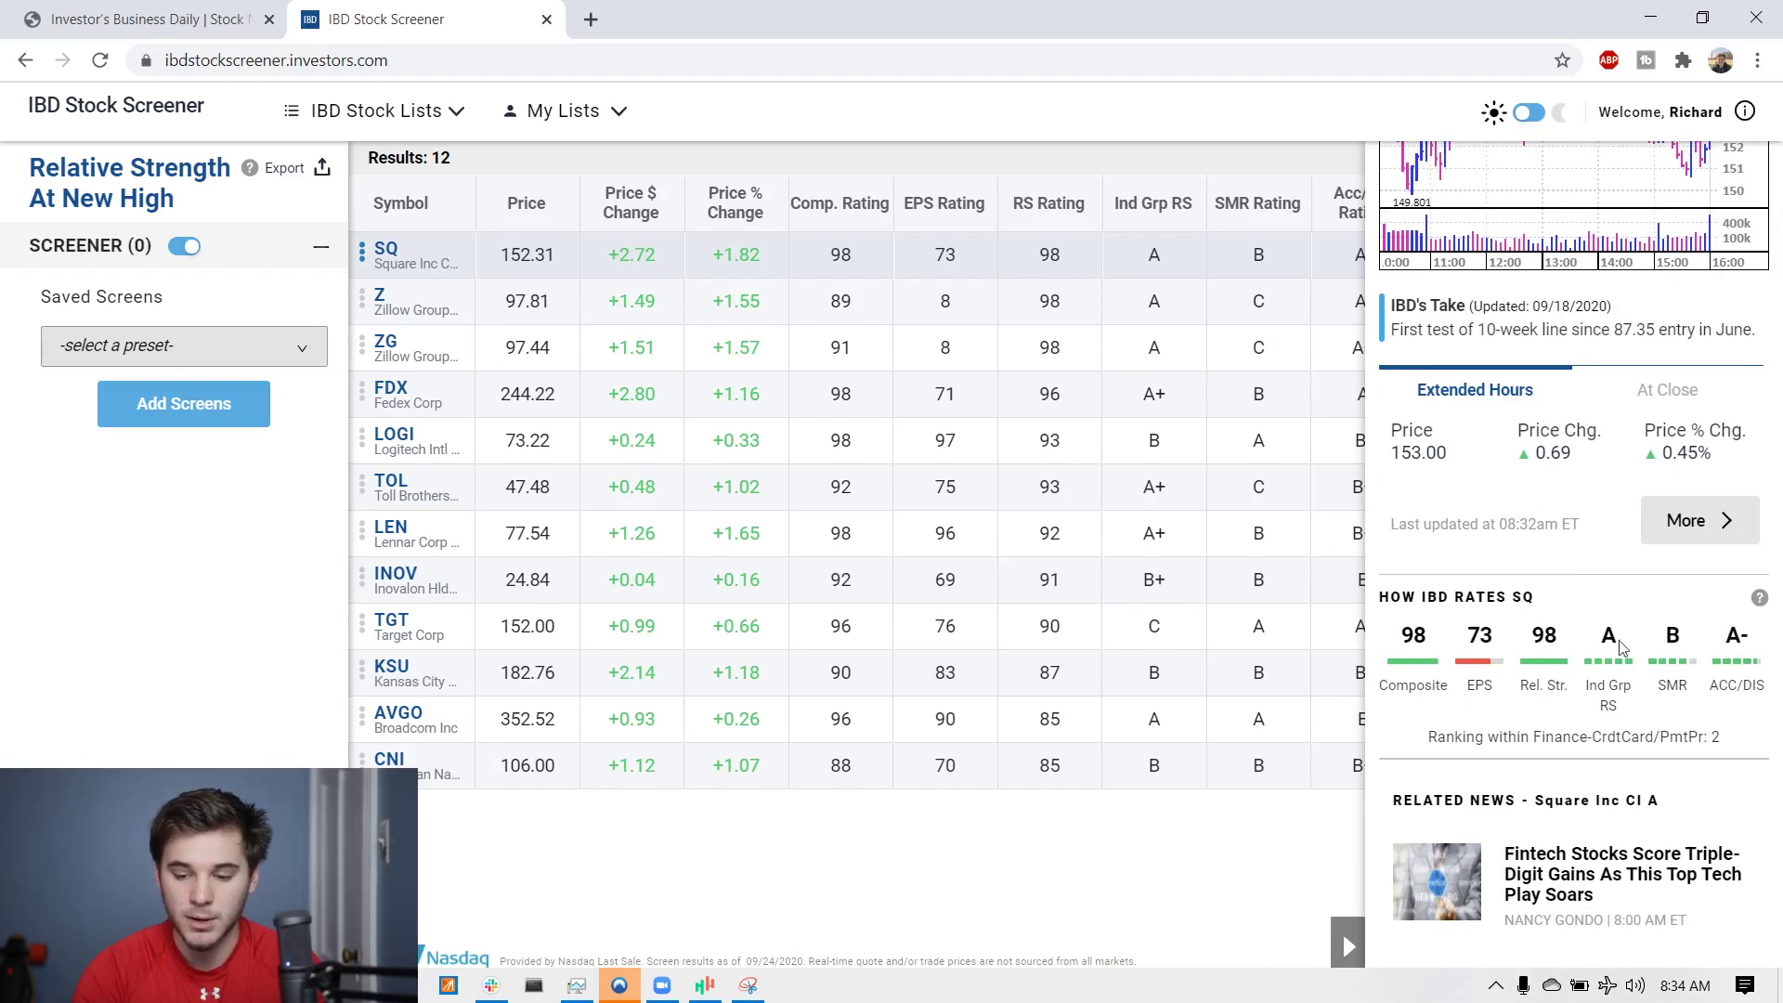
{"action": "scroll", "coordinate": [1606, 659], "scroll_direction": "down", "scroll_amount": 2}
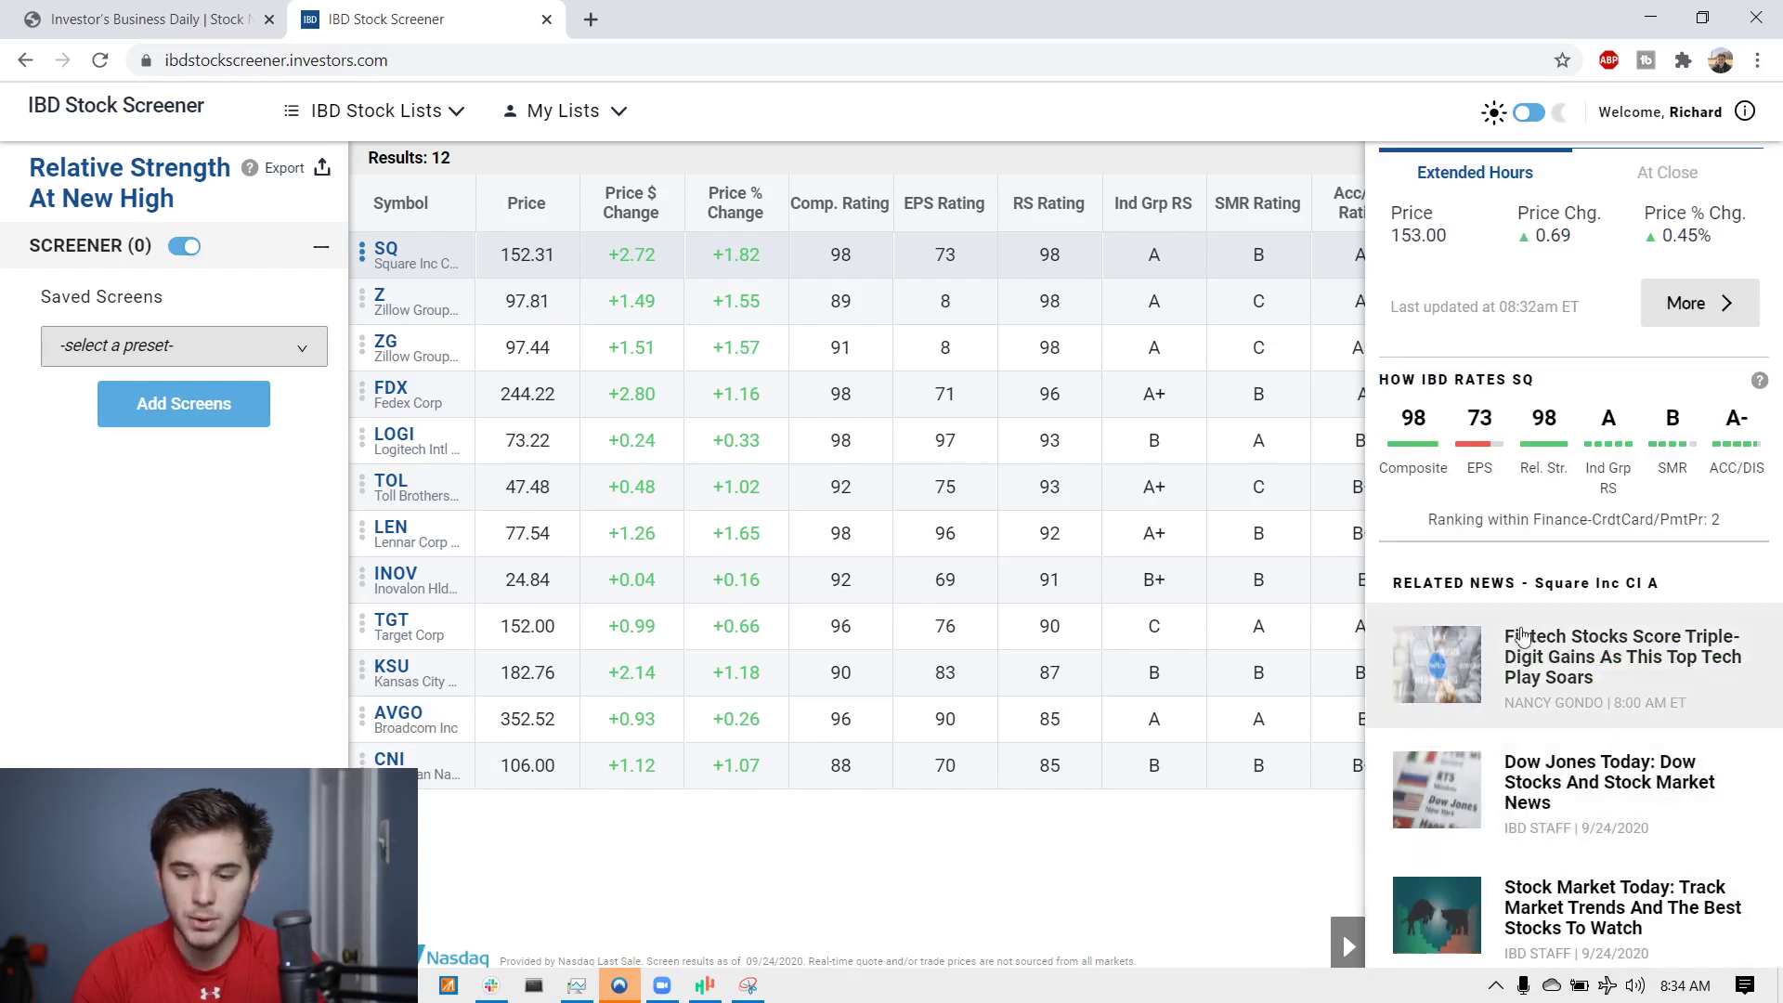
{"action": "left_click", "coordinate": [1349, 945]}
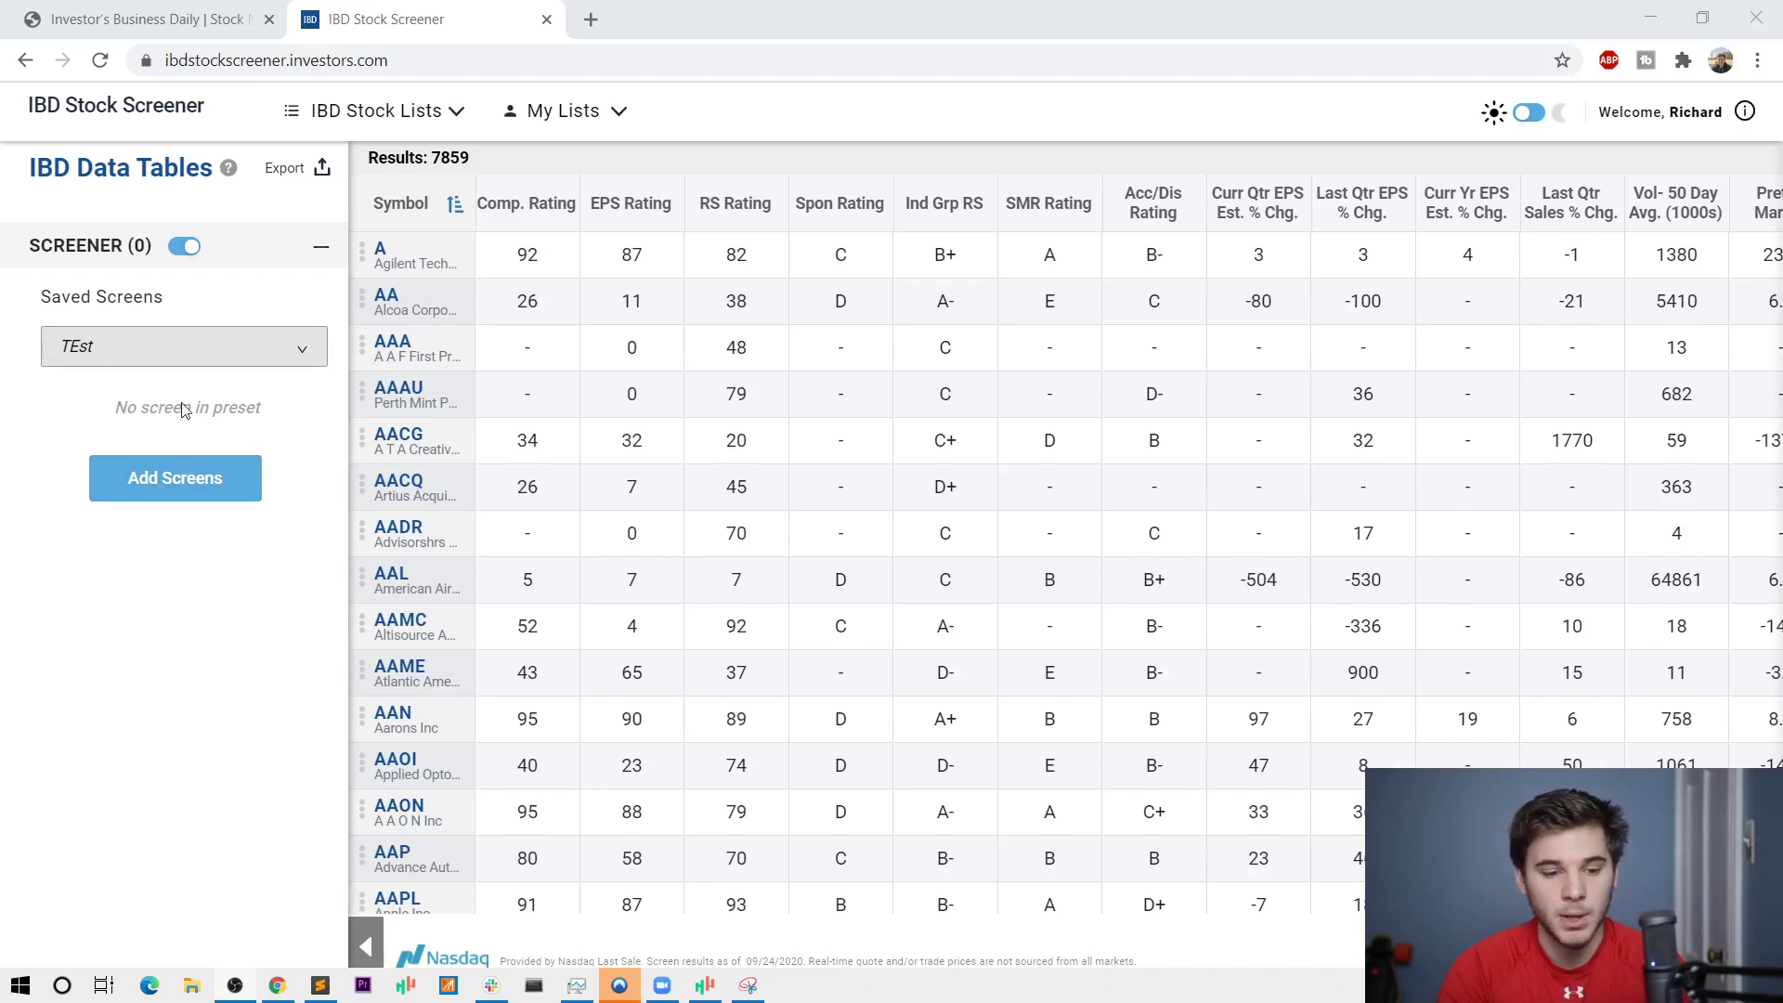
Open the saved screen TEst for editing and rename it as Test.
{"action": "left_click", "coordinate": [190, 362]}
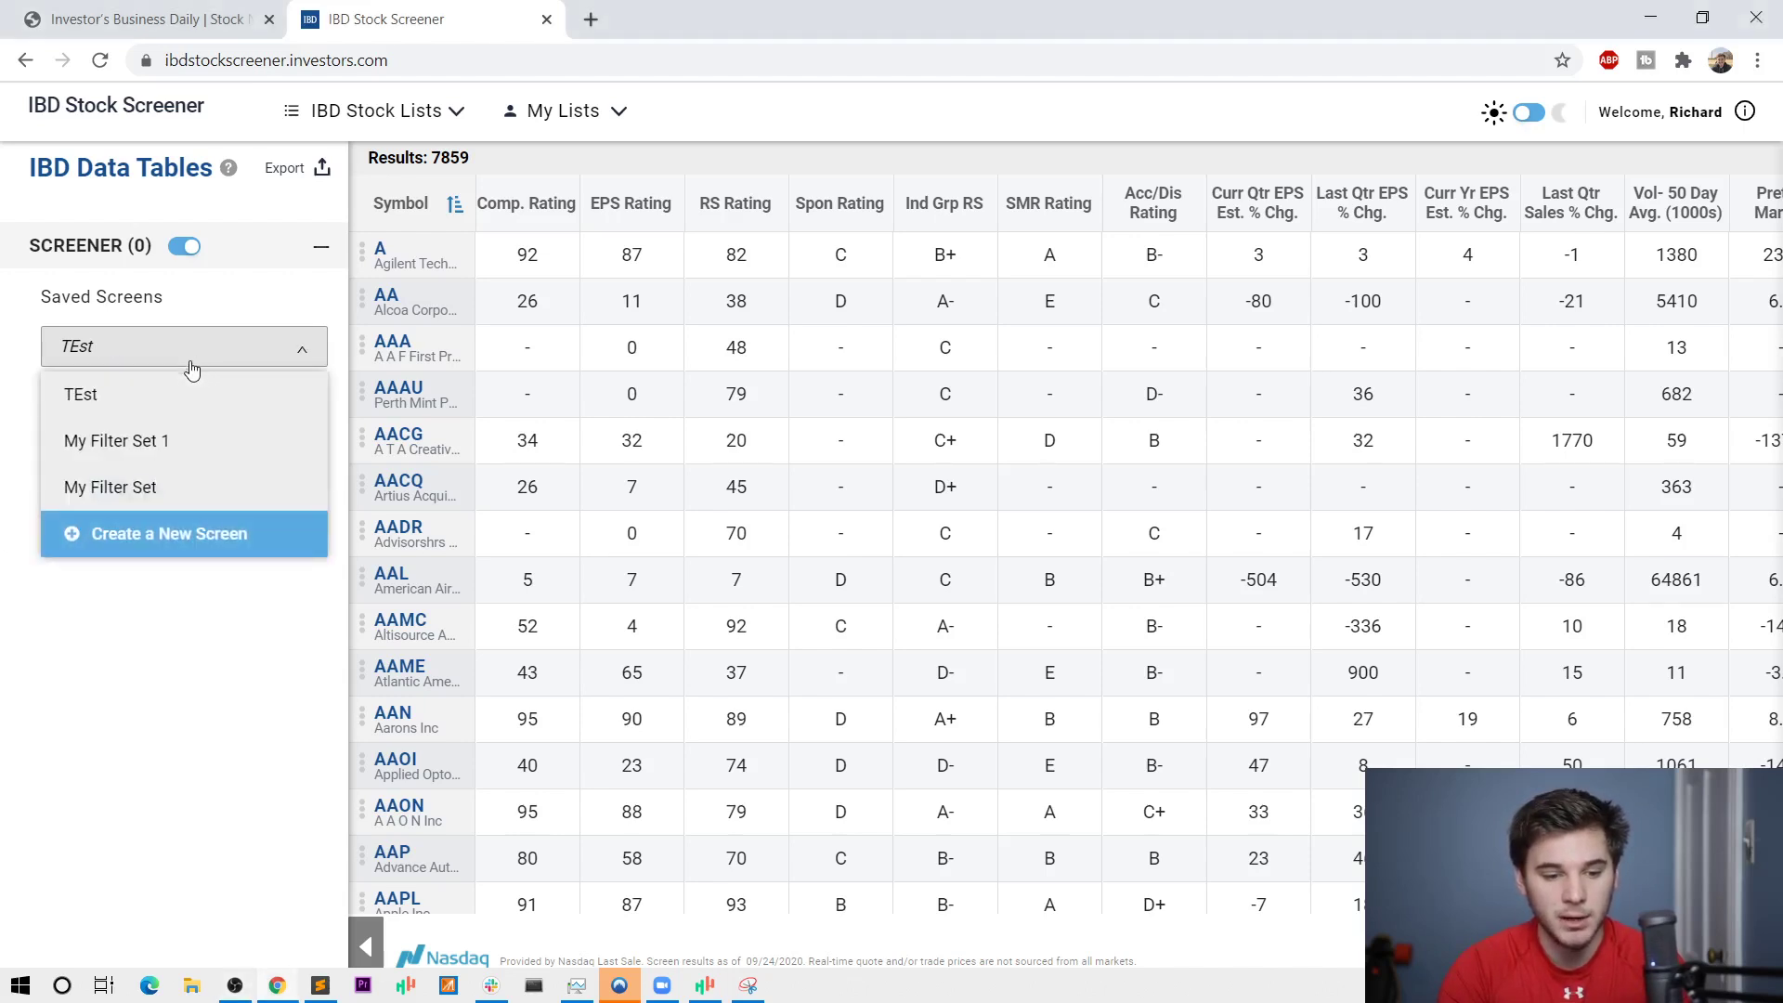
{"action": "left_click", "coordinate": [137, 401]}
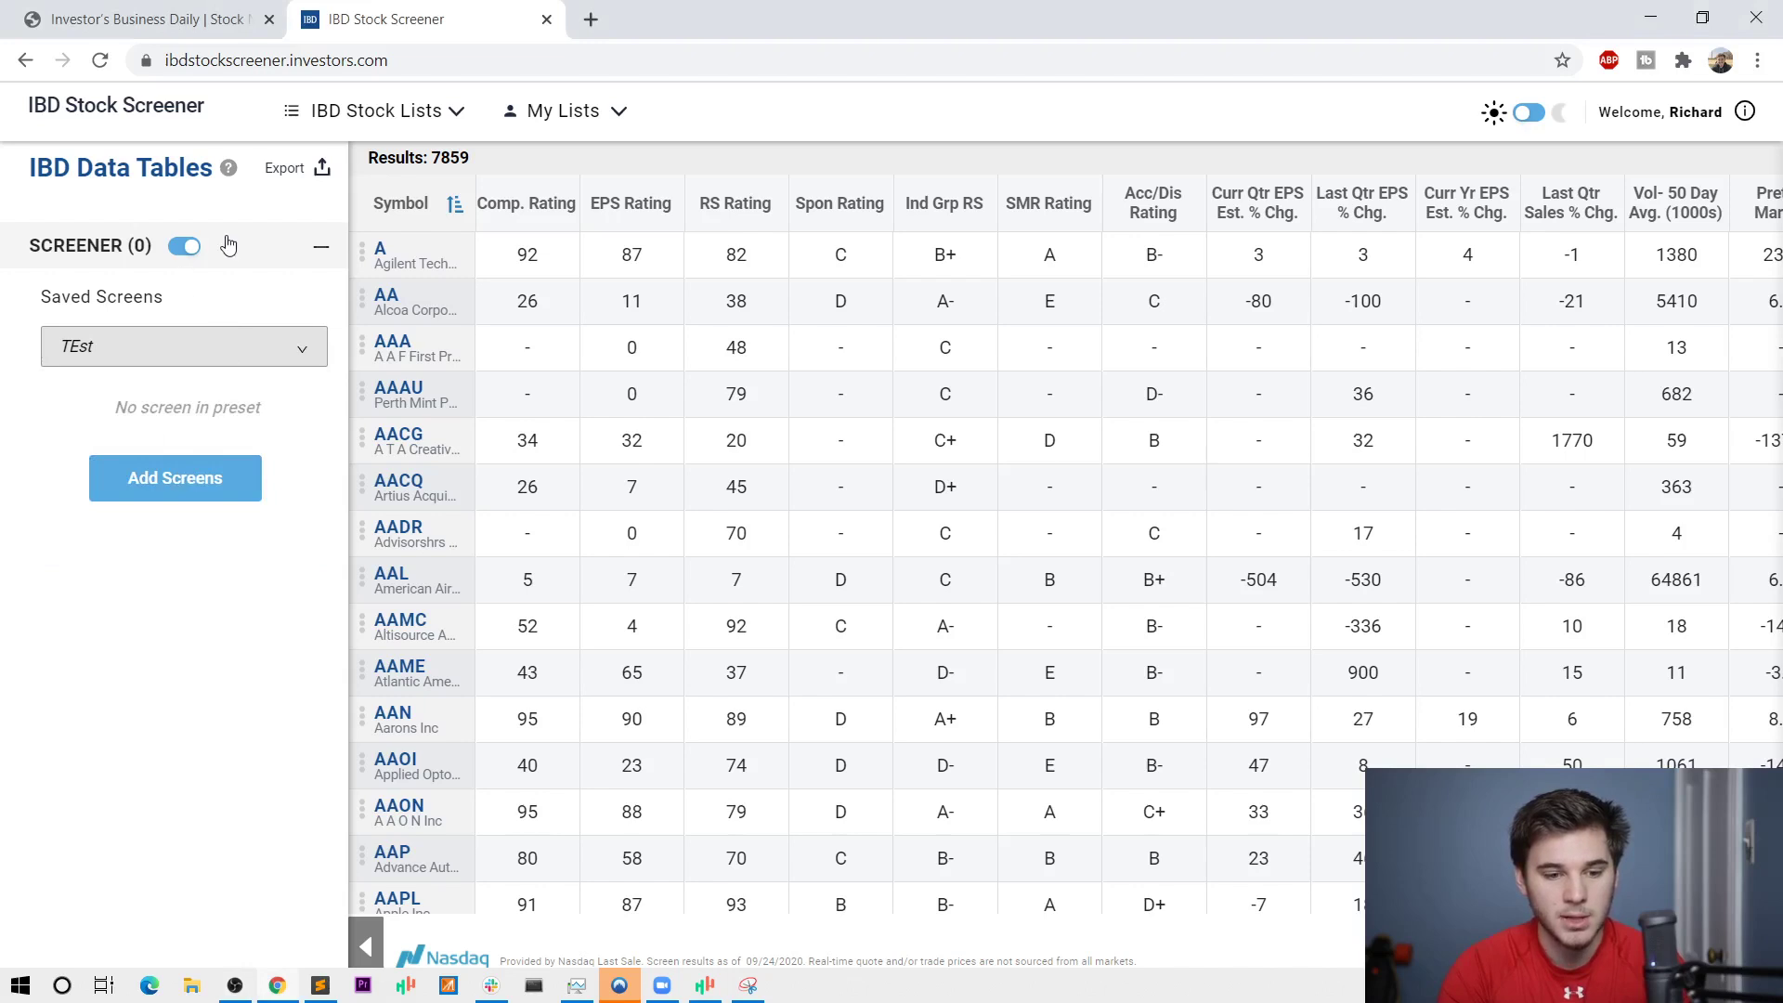
{"action": "left_click", "coordinate": [173, 475]}
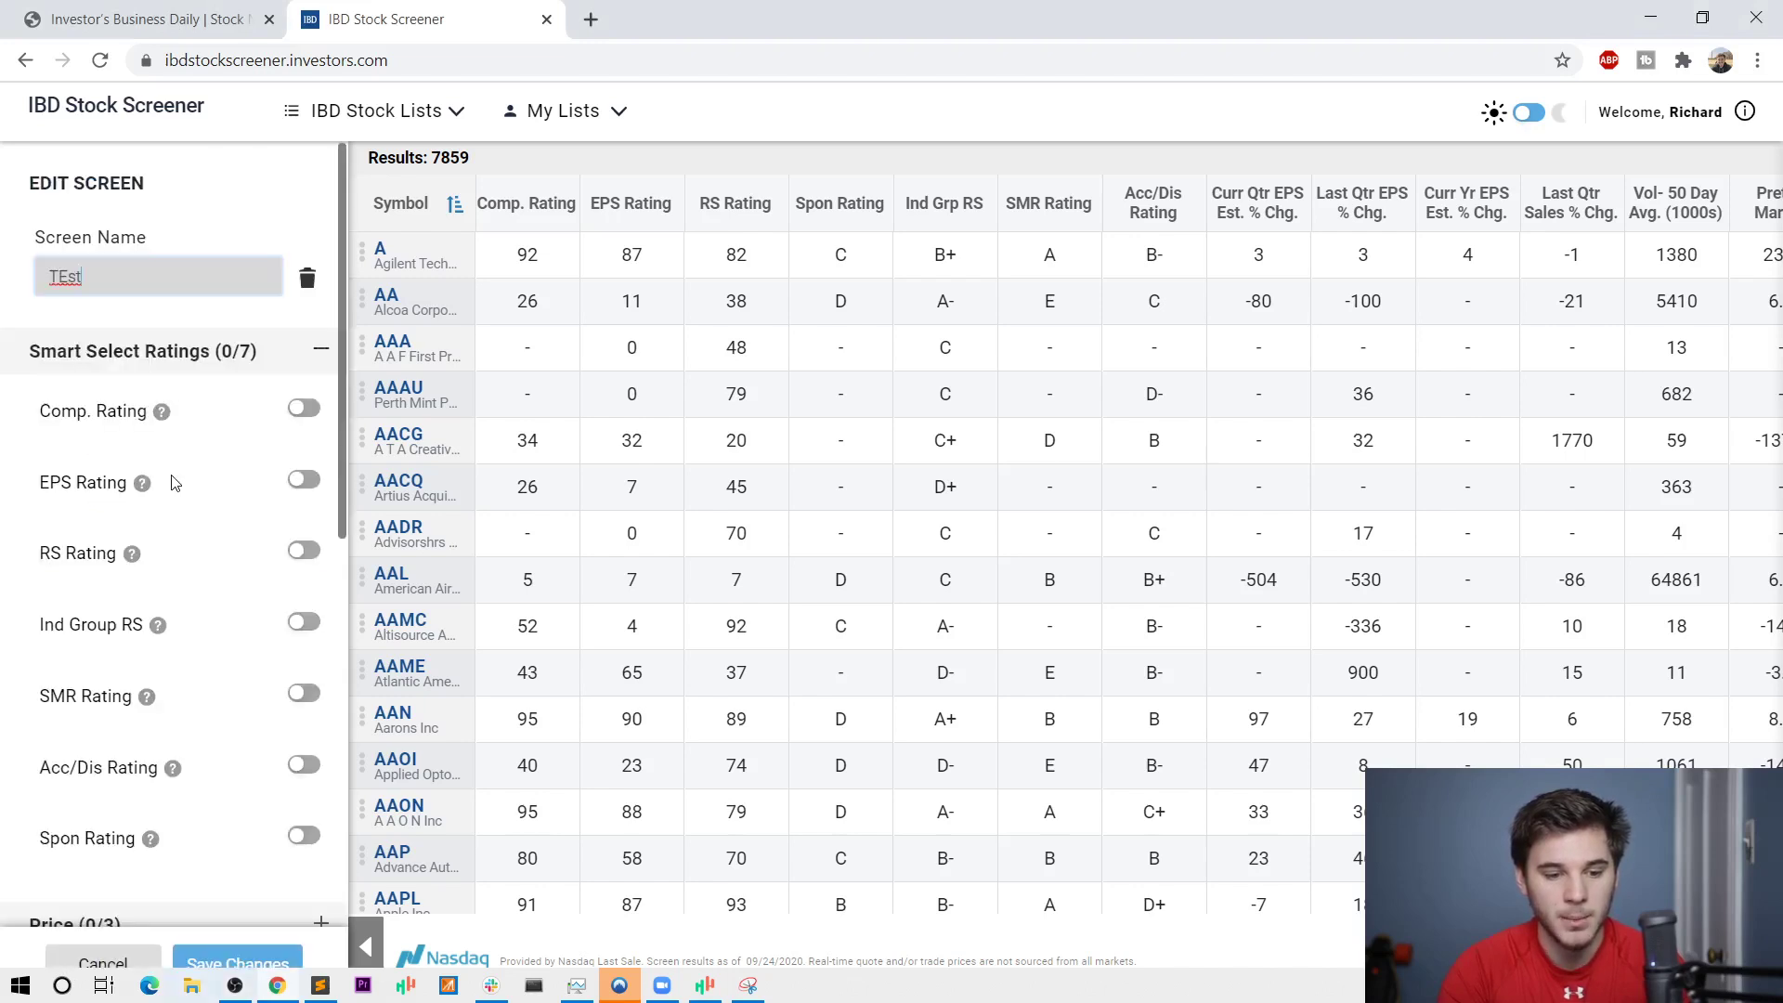
{"action": "scroll", "coordinate": [203, 543], "scroll_direction": "down", "scroll_amount": 1}
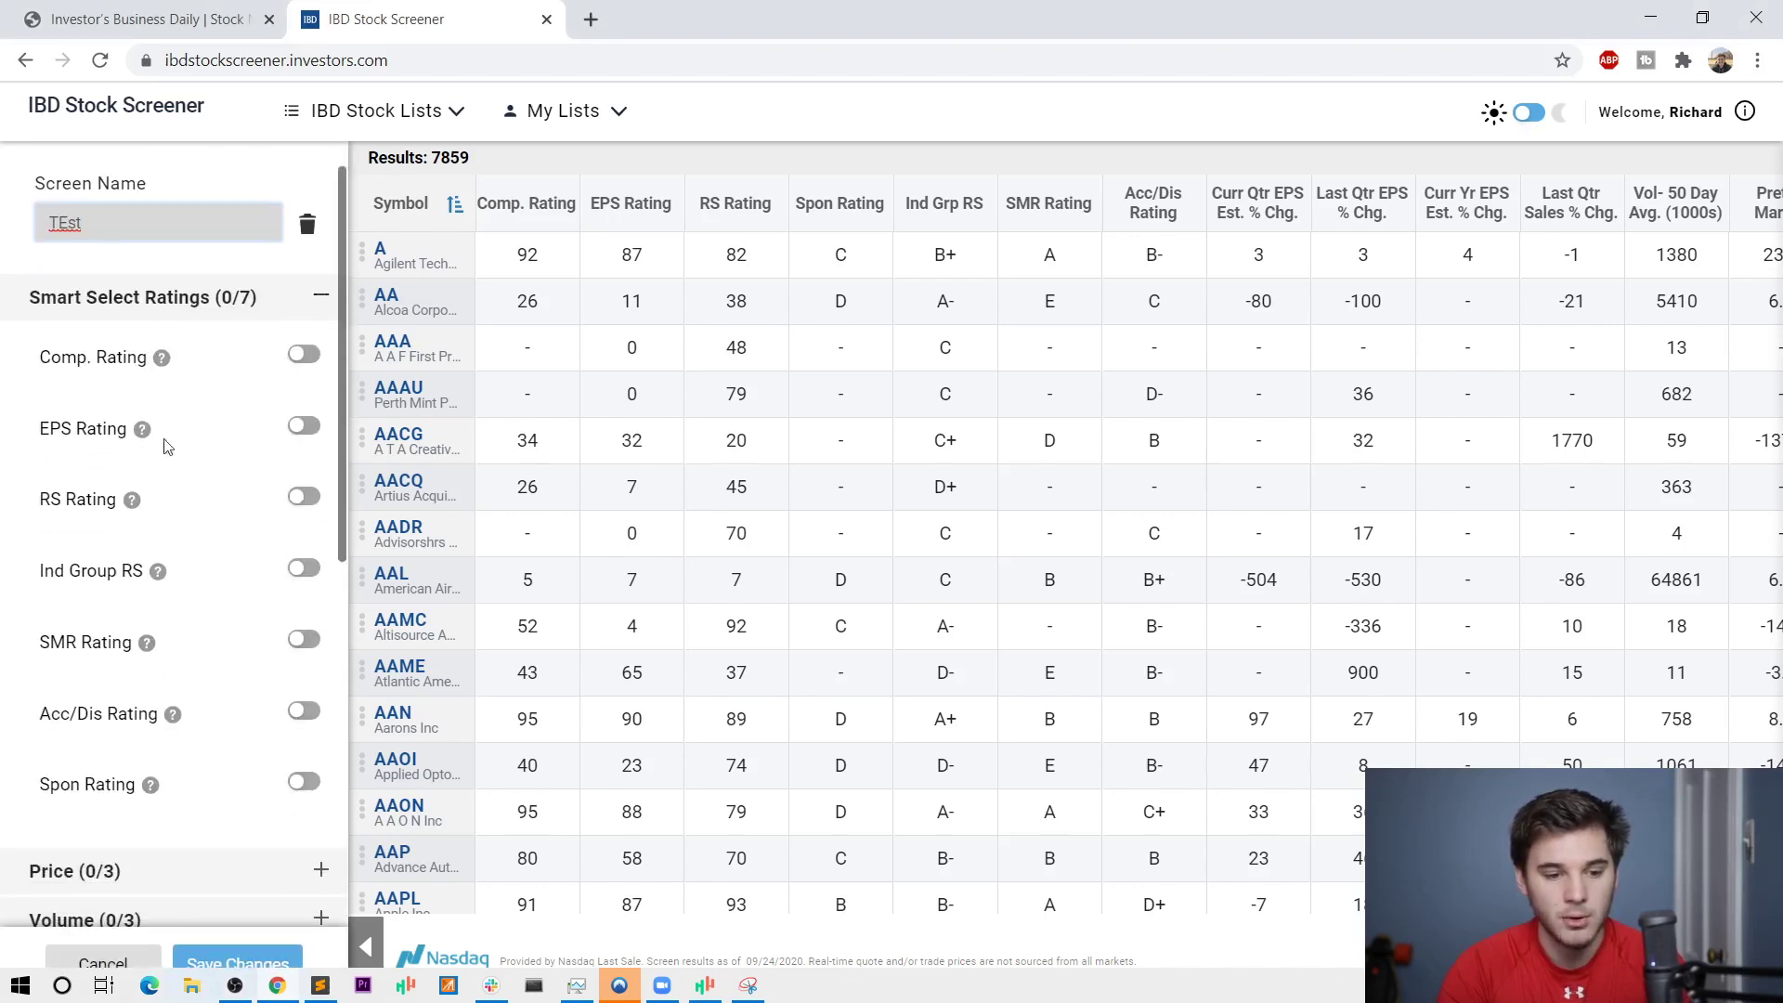
{"action": "left_click_drag", "start_coordinate": [114, 228], "coordinate": [0, 213]}
{"action": "type", "text": "Tes"}
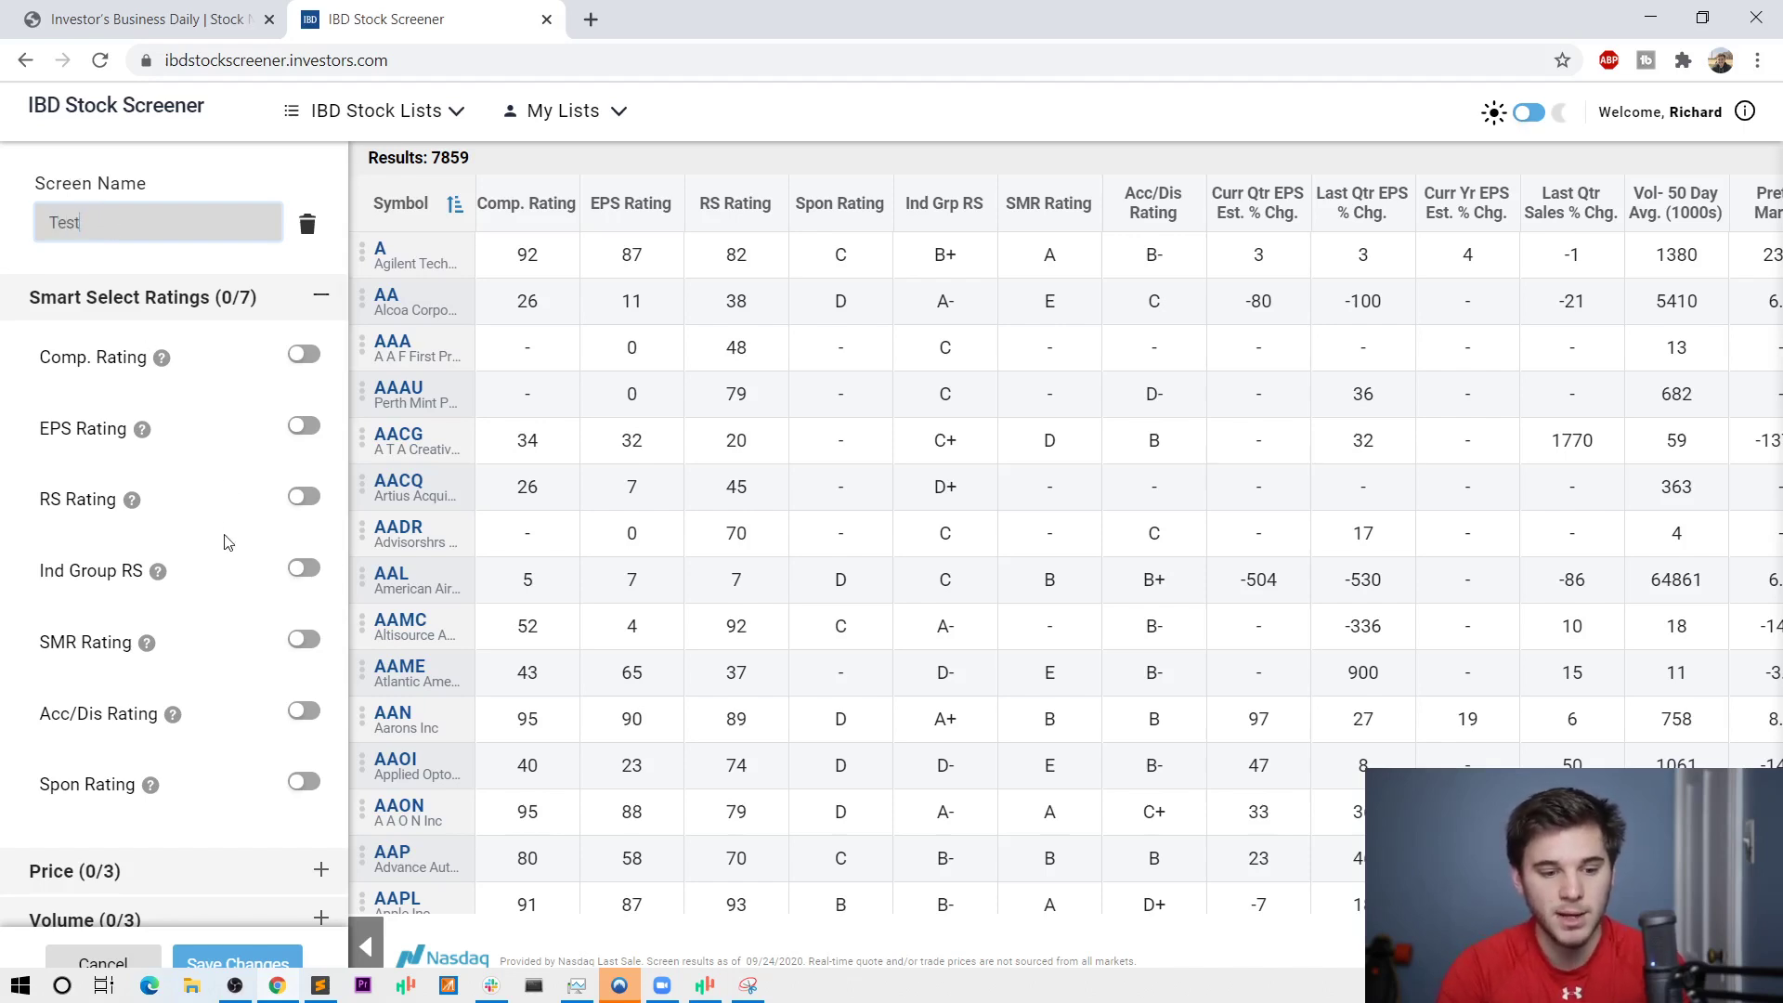
Review the screen's Price, Volume and Other criteria, and enable the Curr Qtr EPS Est. % Chg. filter.
{"action": "scroll", "coordinate": [239, 652], "scroll_direction": "down", "scroll_amount": 1}
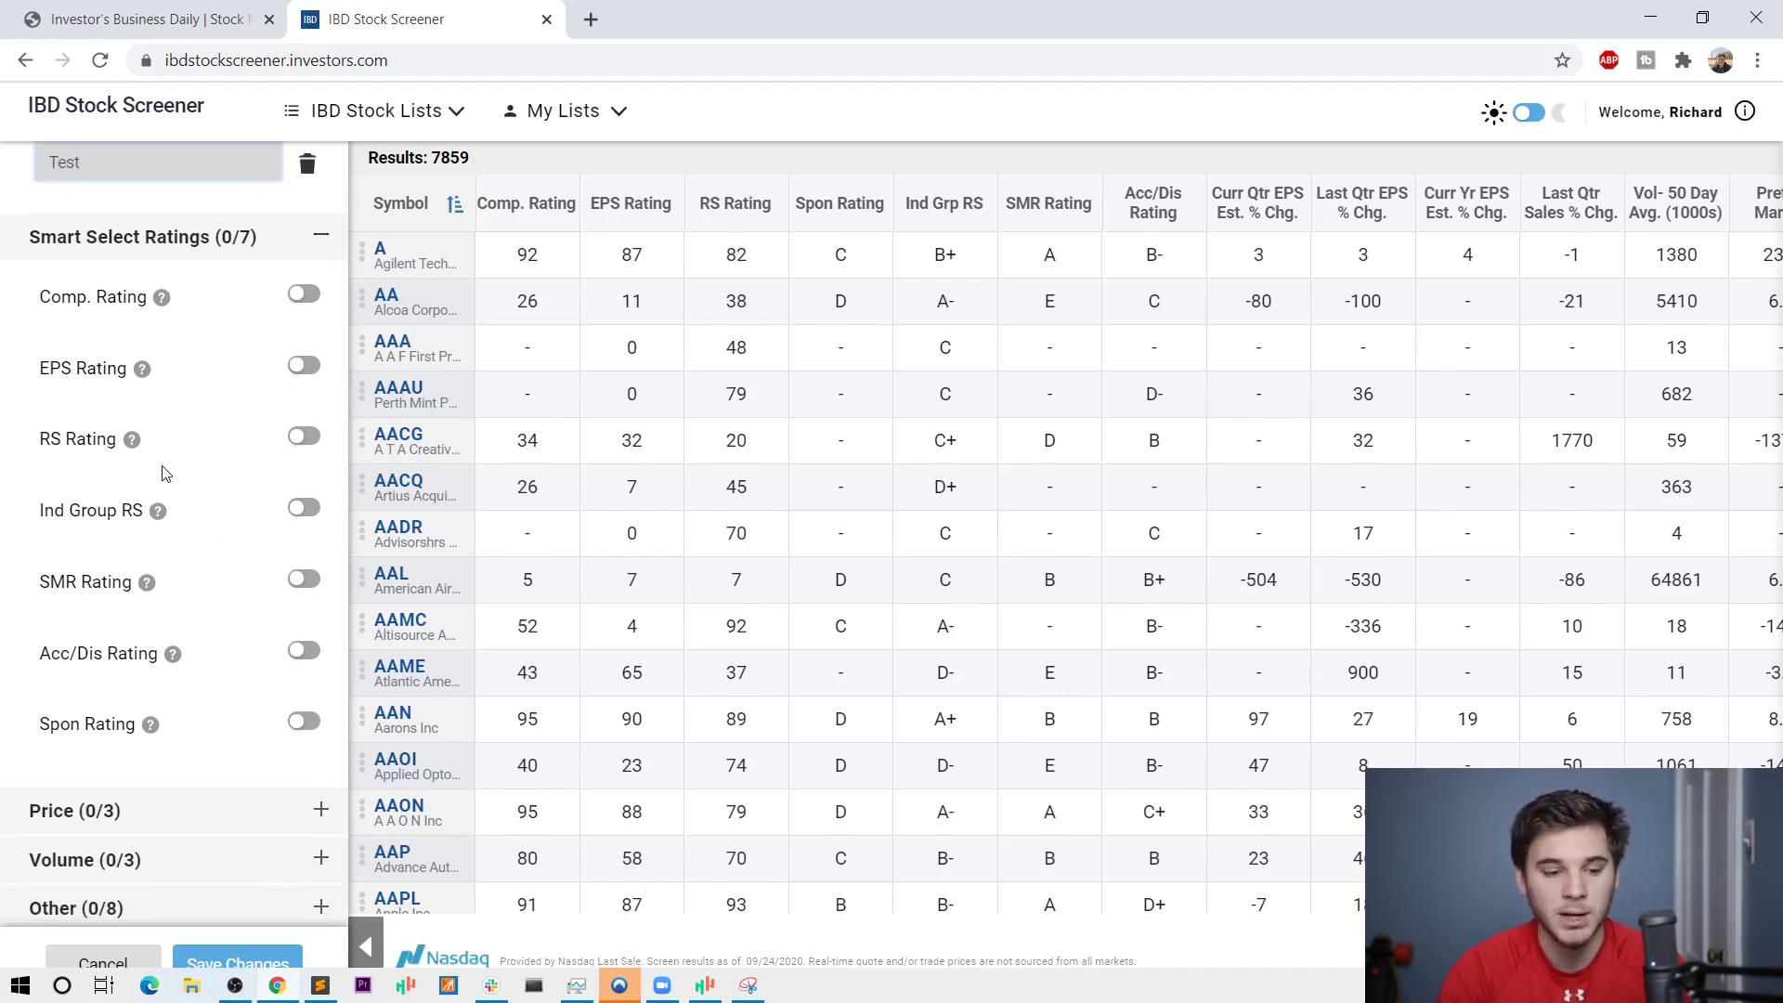
{"action": "scroll", "coordinate": [232, 678], "scroll_direction": "down", "scroll_amount": 3}
{"action": "left_click", "coordinate": [221, 572]}
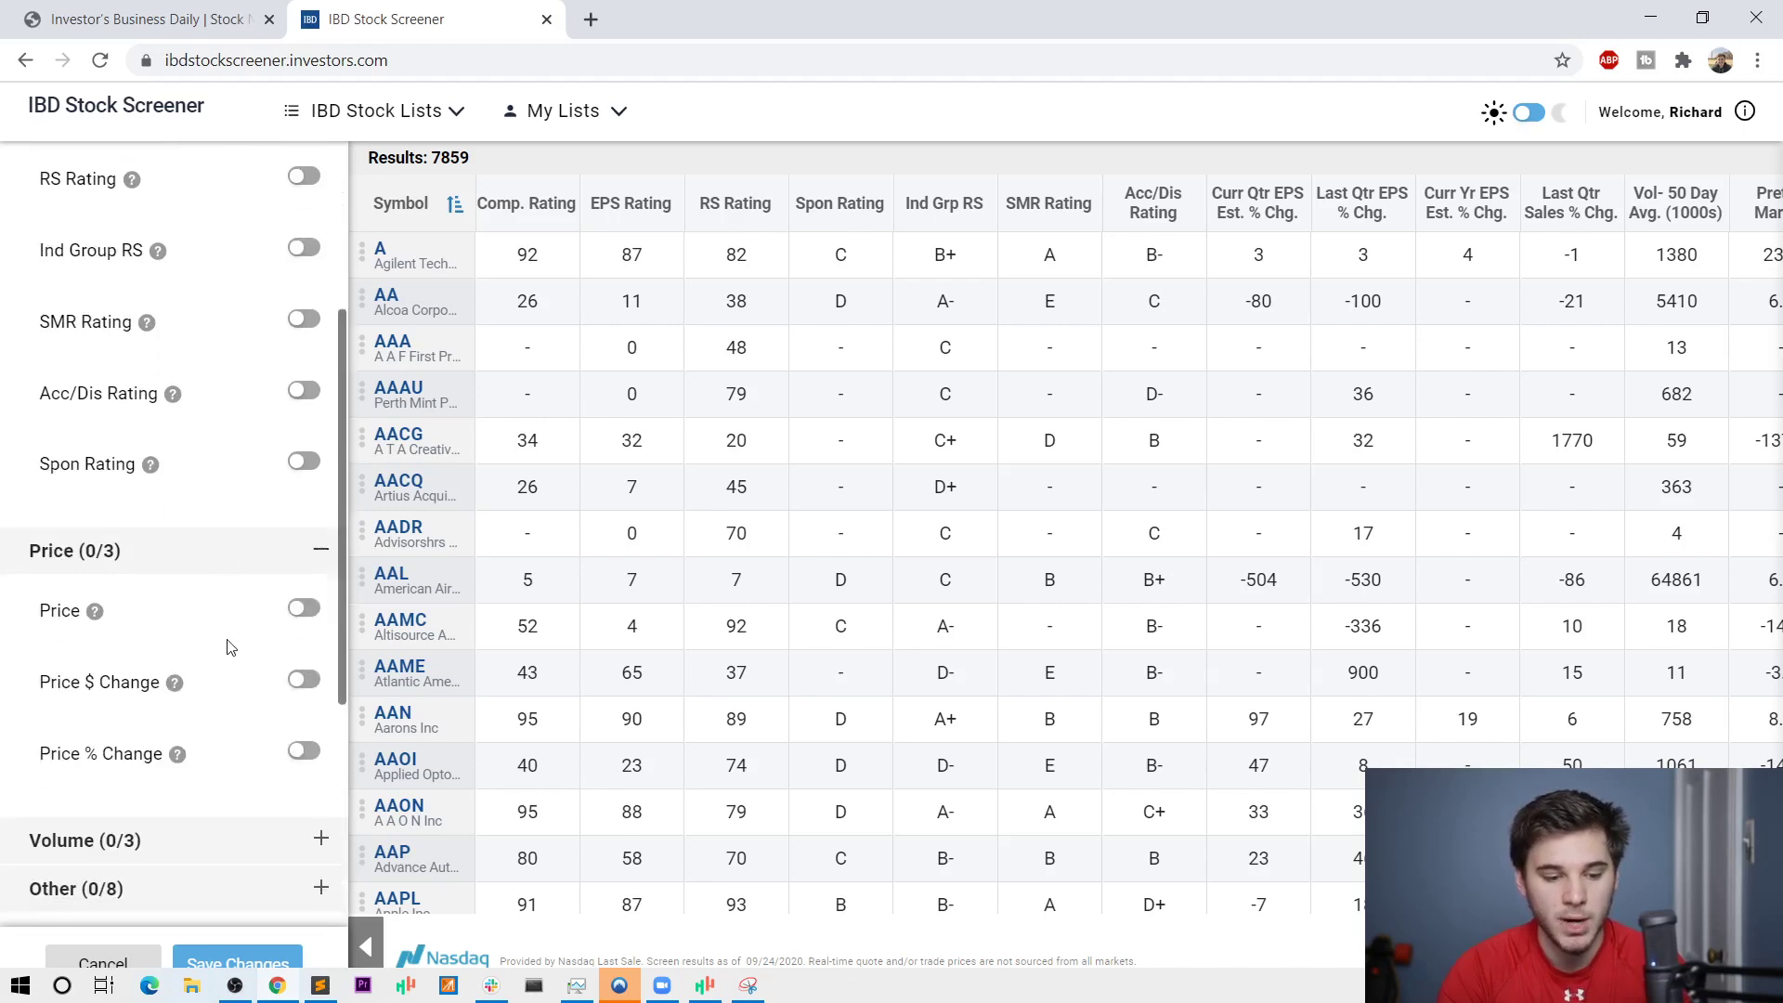
{"action": "left_click", "coordinate": [192, 509]}
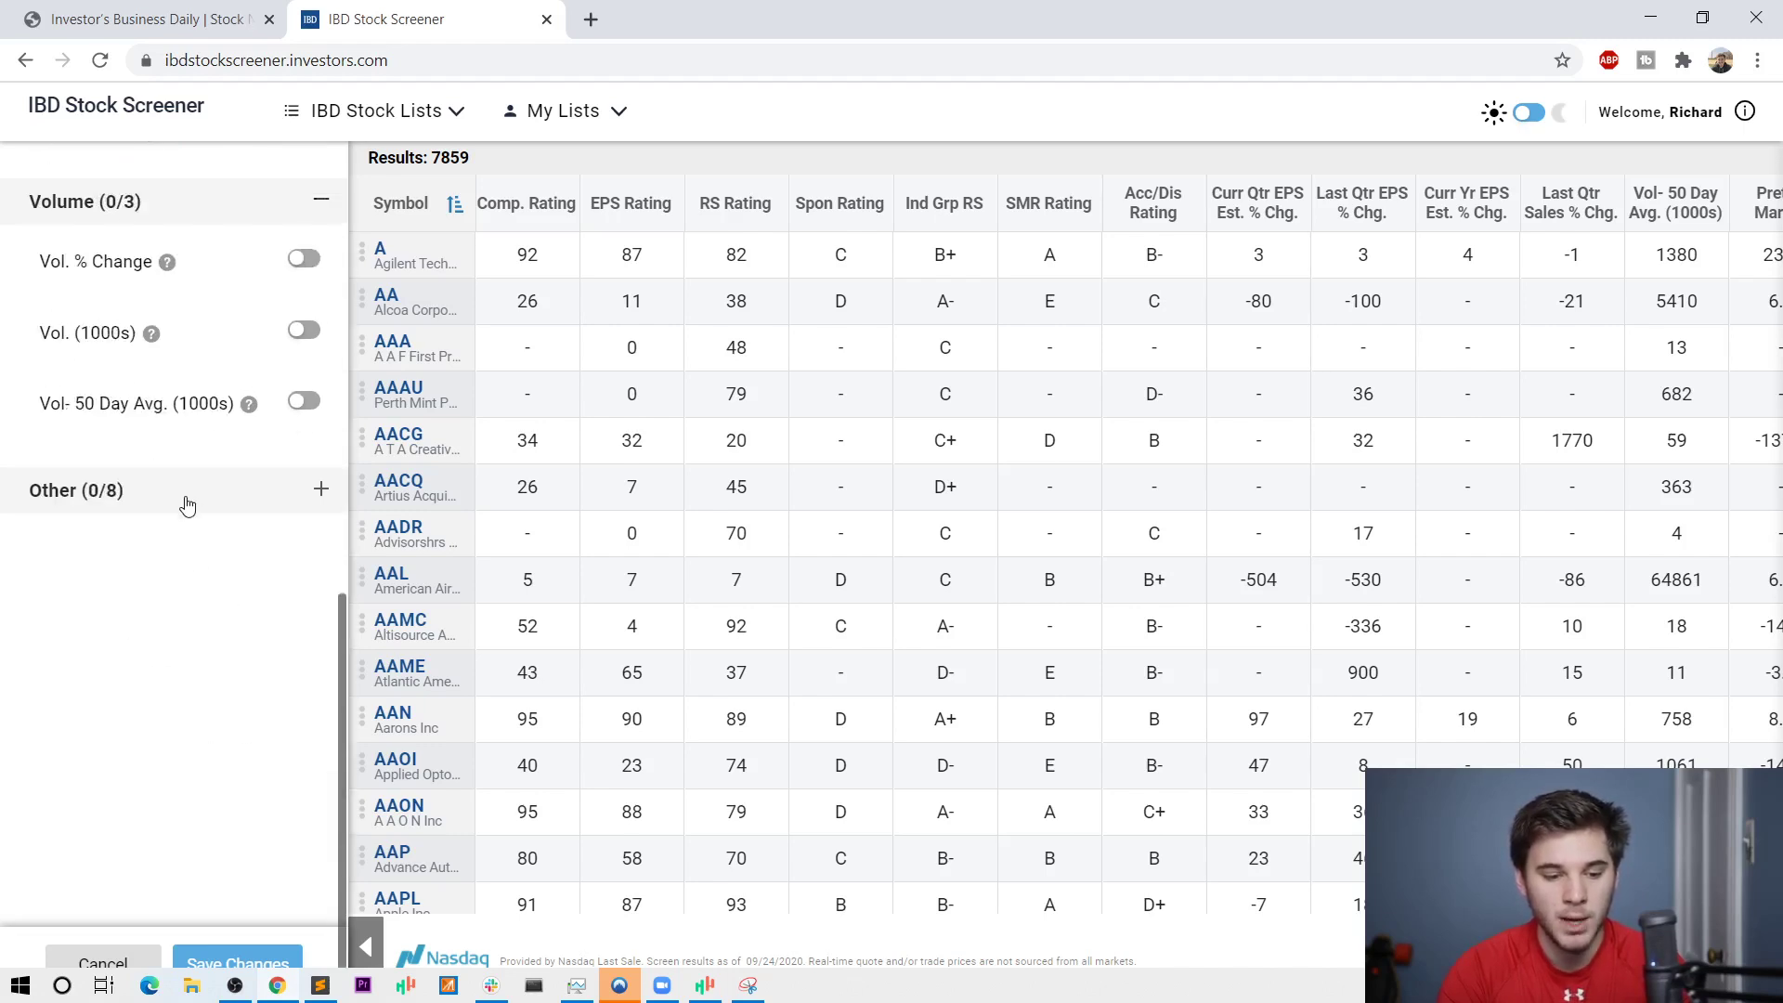
{"action": "left_click", "coordinate": [191, 500]}
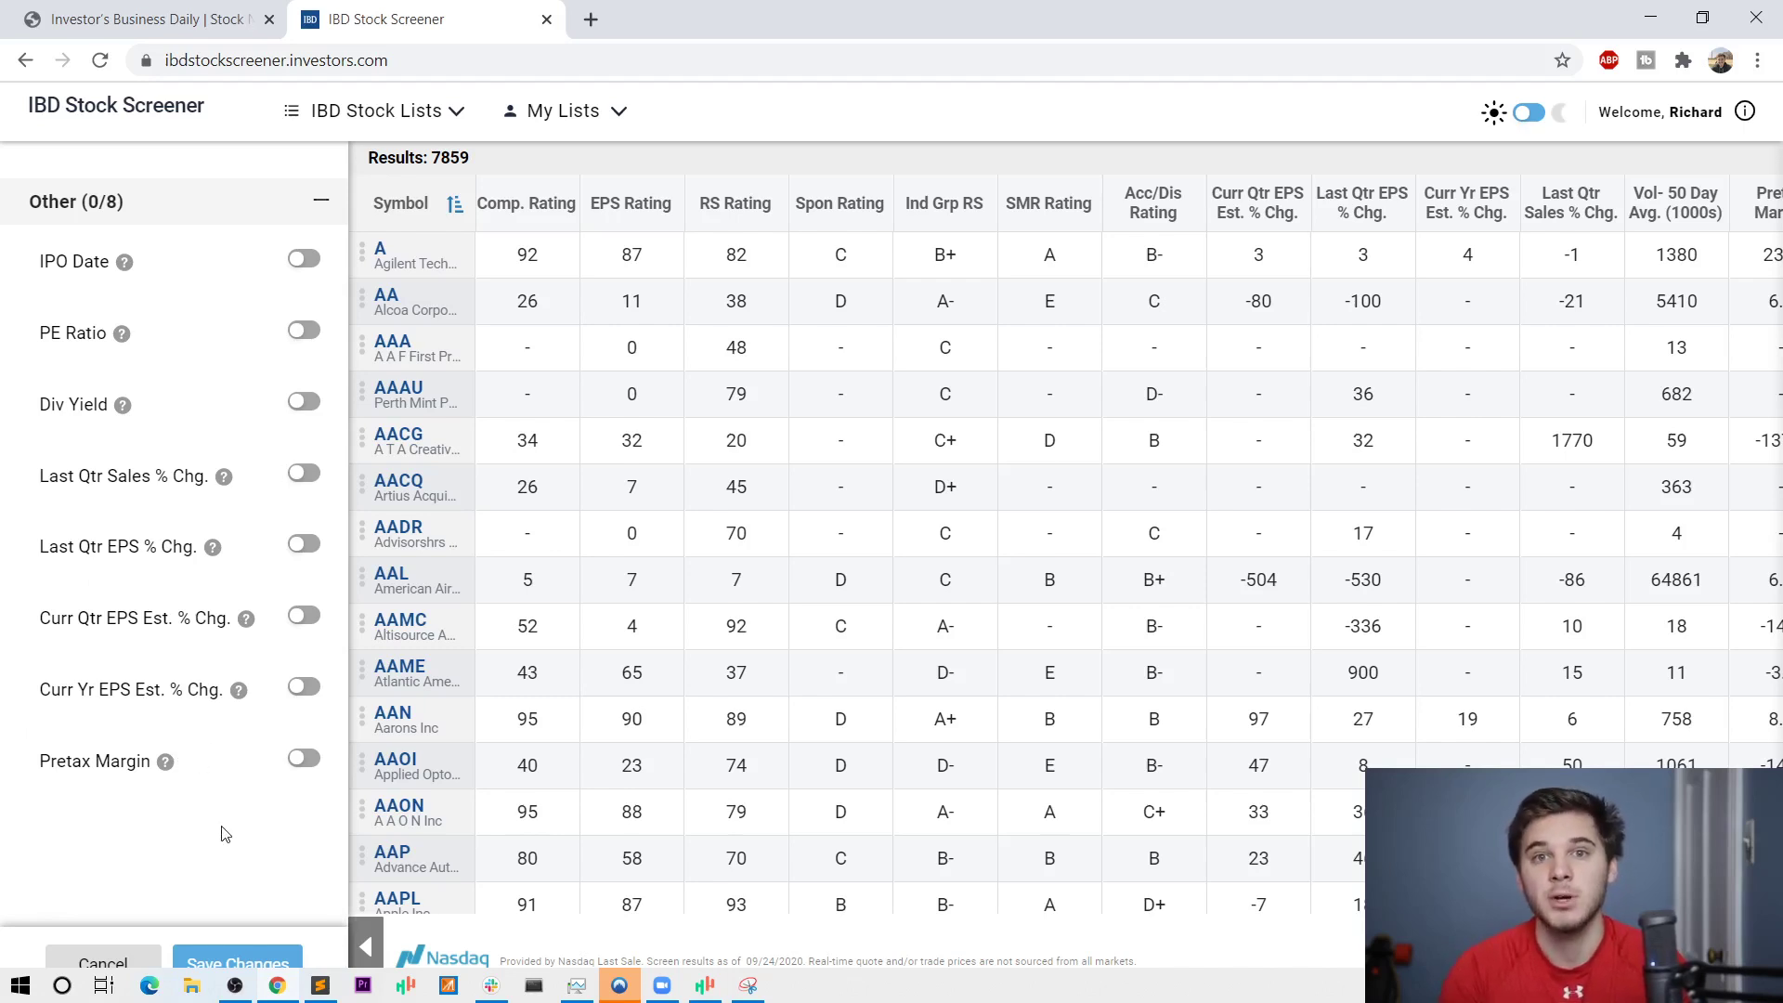
{"action": "scroll", "coordinate": [181, 817], "scroll_direction": "up", "scroll_amount": 1}
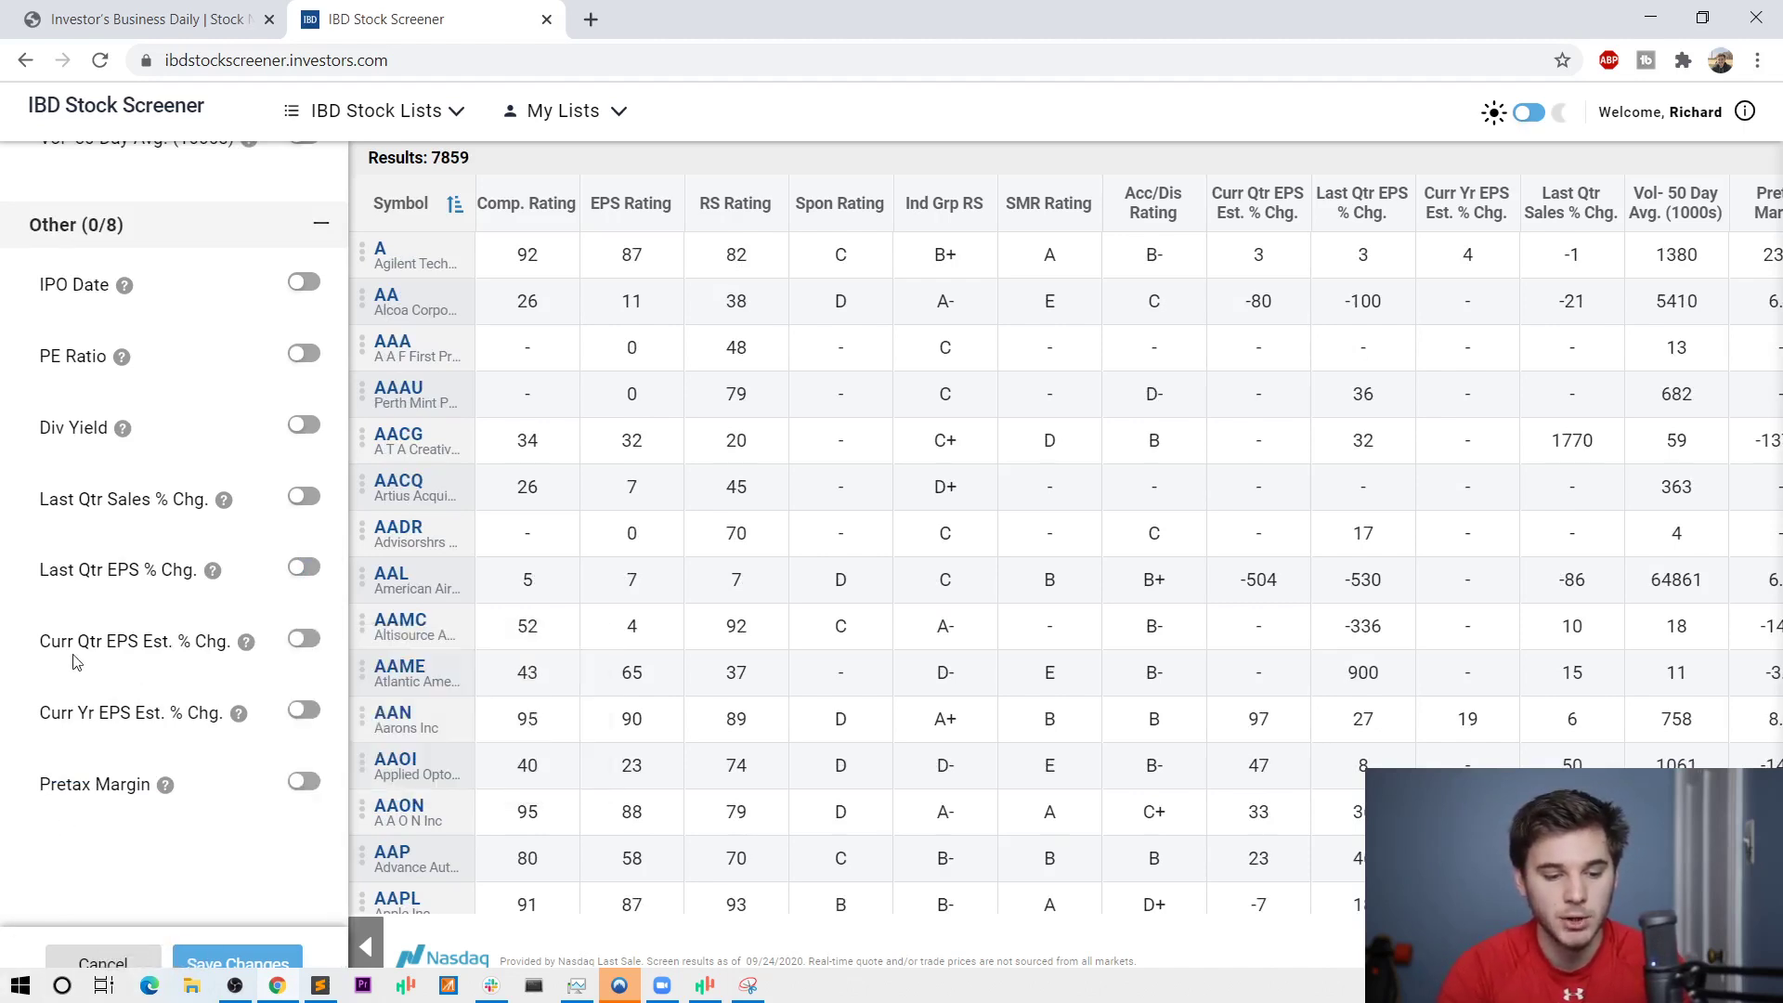
{"action": "left_click", "coordinate": [305, 639]}
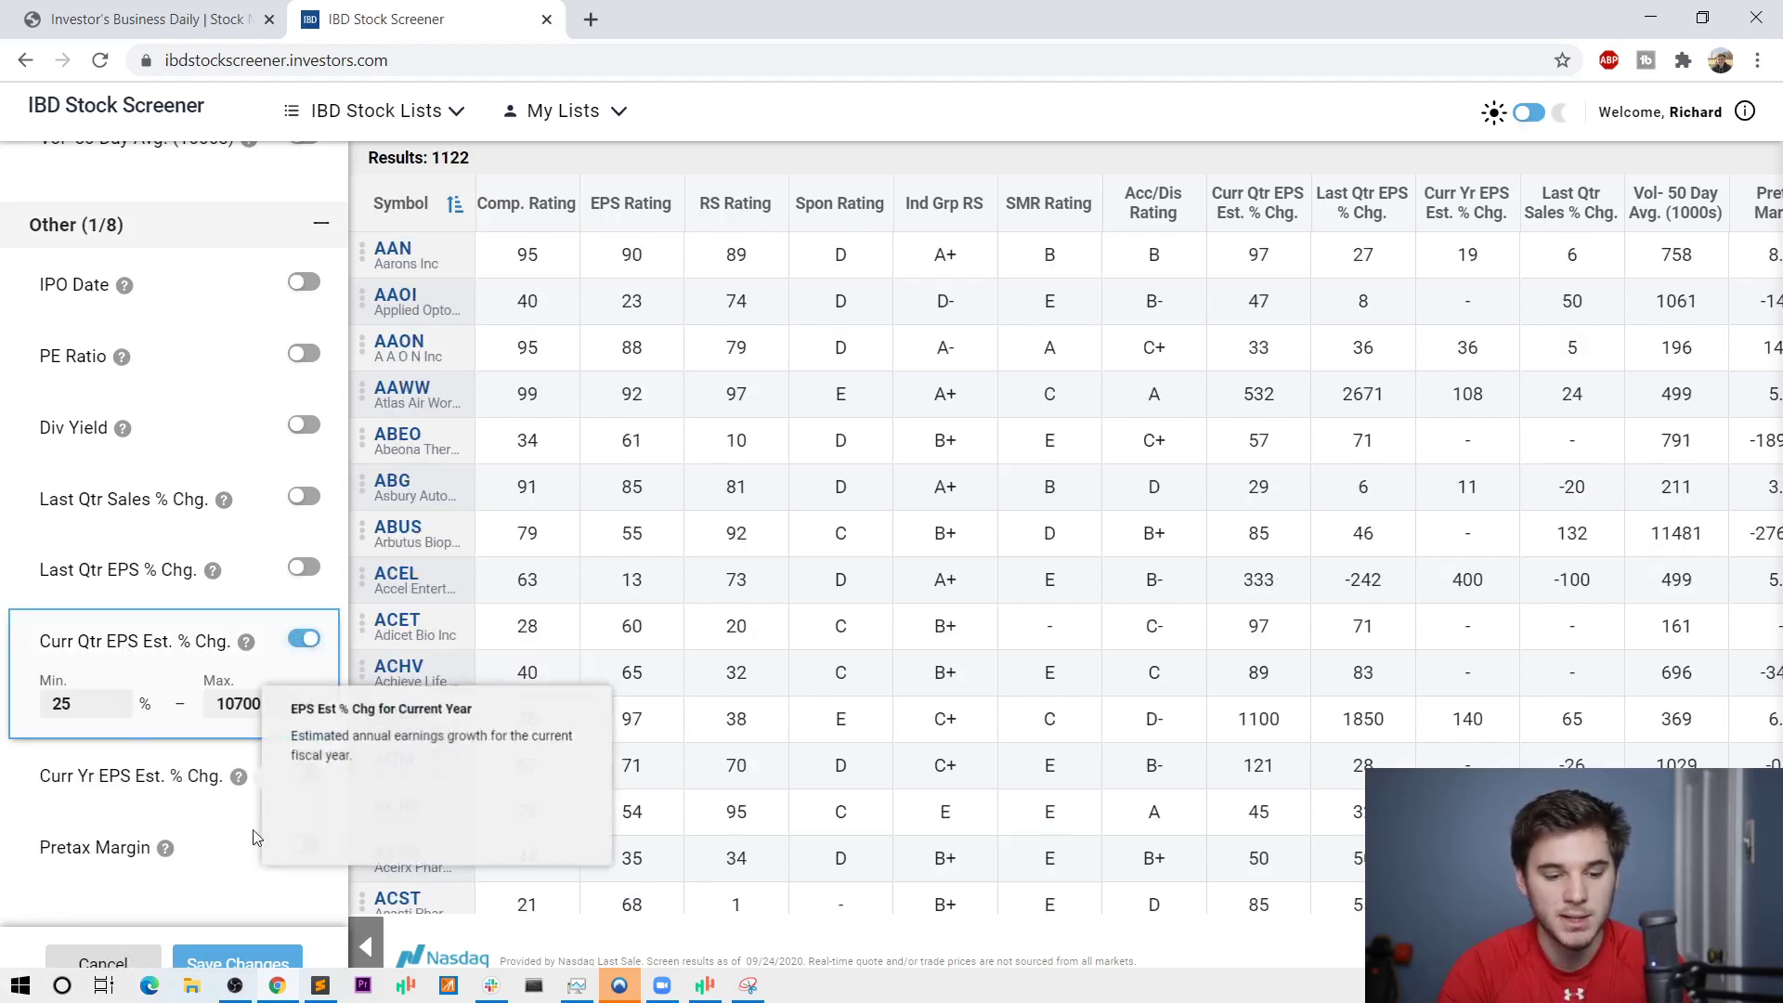
Enable the Curr Yr EPS Est. % Chg. filter with a 25% minimum and the Price filter with a 15.00 minimum.
{"action": "scroll", "coordinate": [213, 864], "scroll_direction": "down", "scroll_amount": 1}
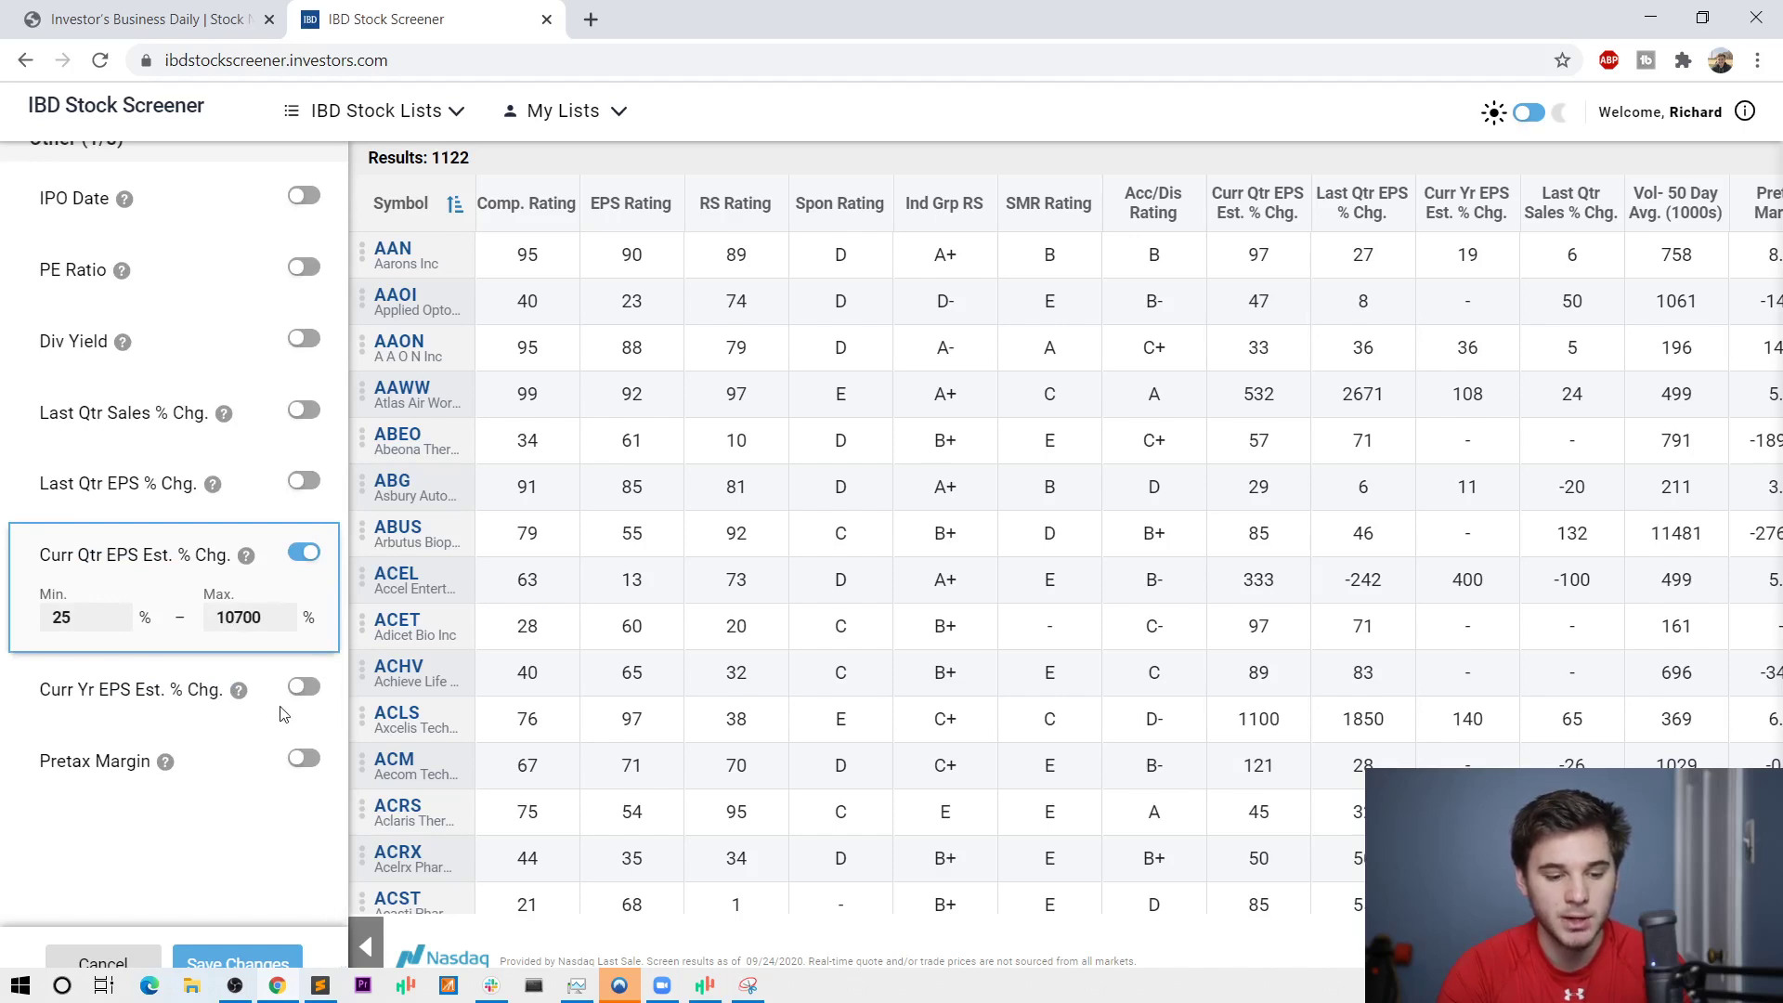
{"action": "left_click", "coordinate": [303, 687]}
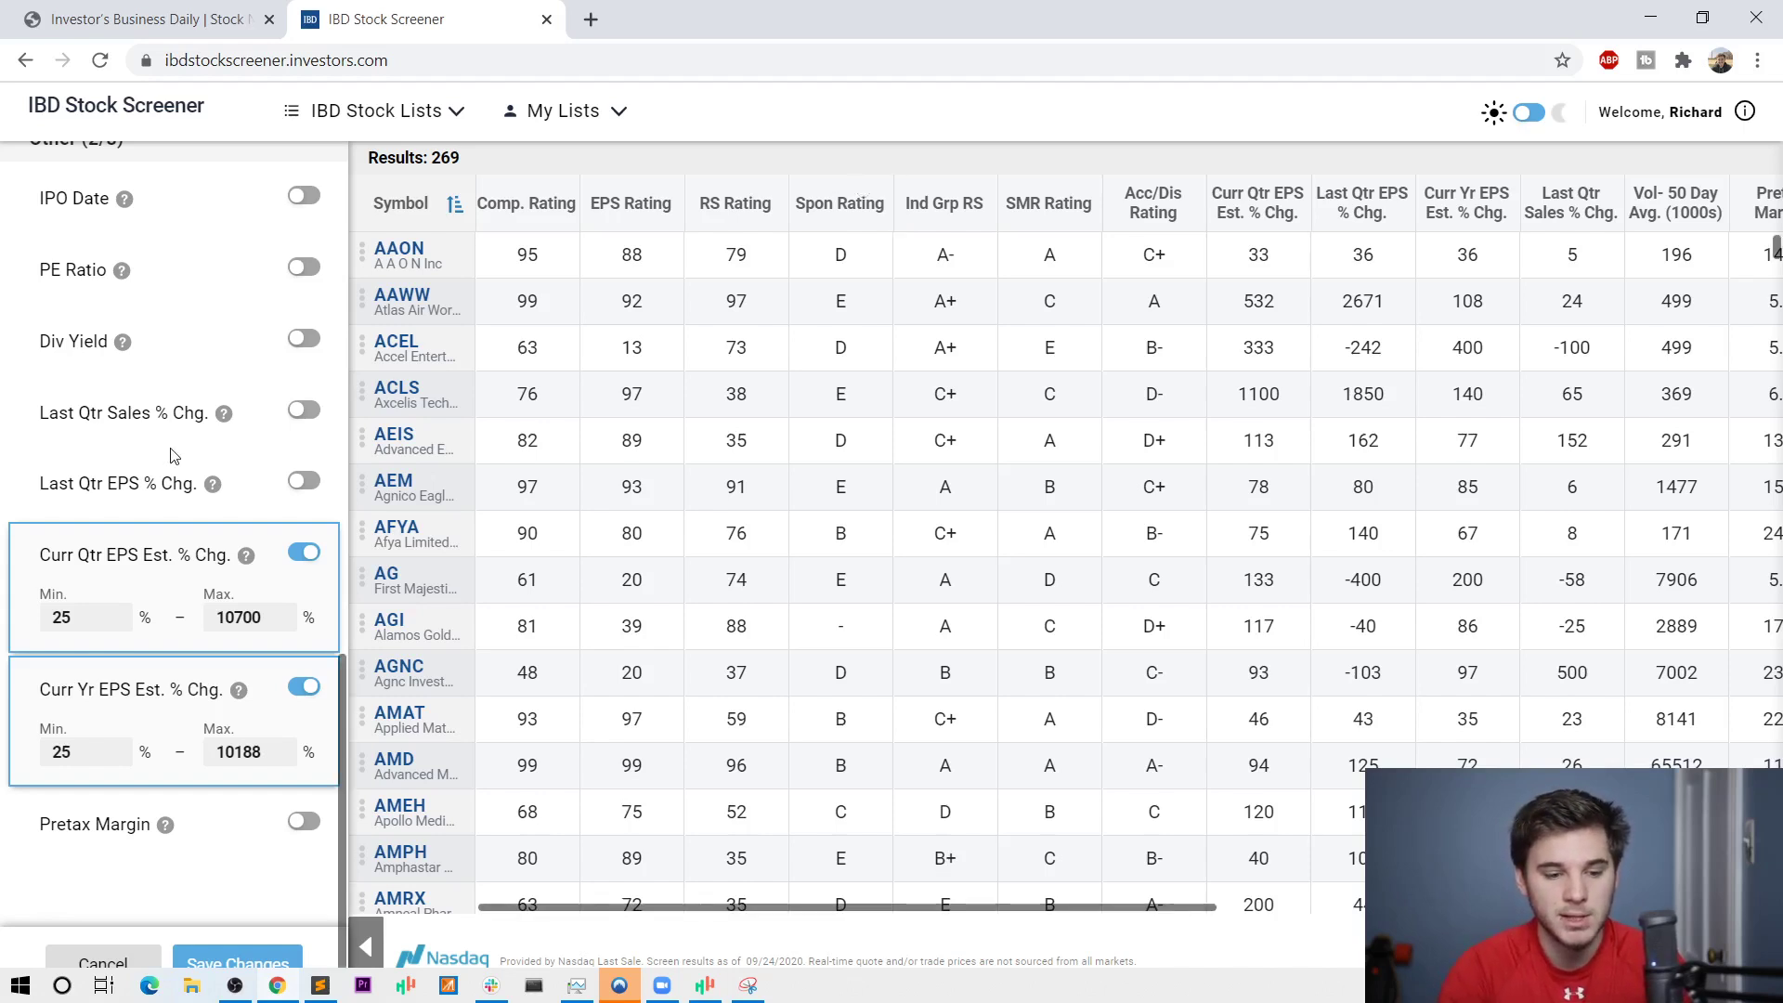
{"action": "scroll", "coordinate": [173, 456], "scroll_direction": "up", "scroll_amount": 3}
{"action": "scroll", "coordinate": [173, 456], "scroll_direction": "up", "scroll_amount": 5}
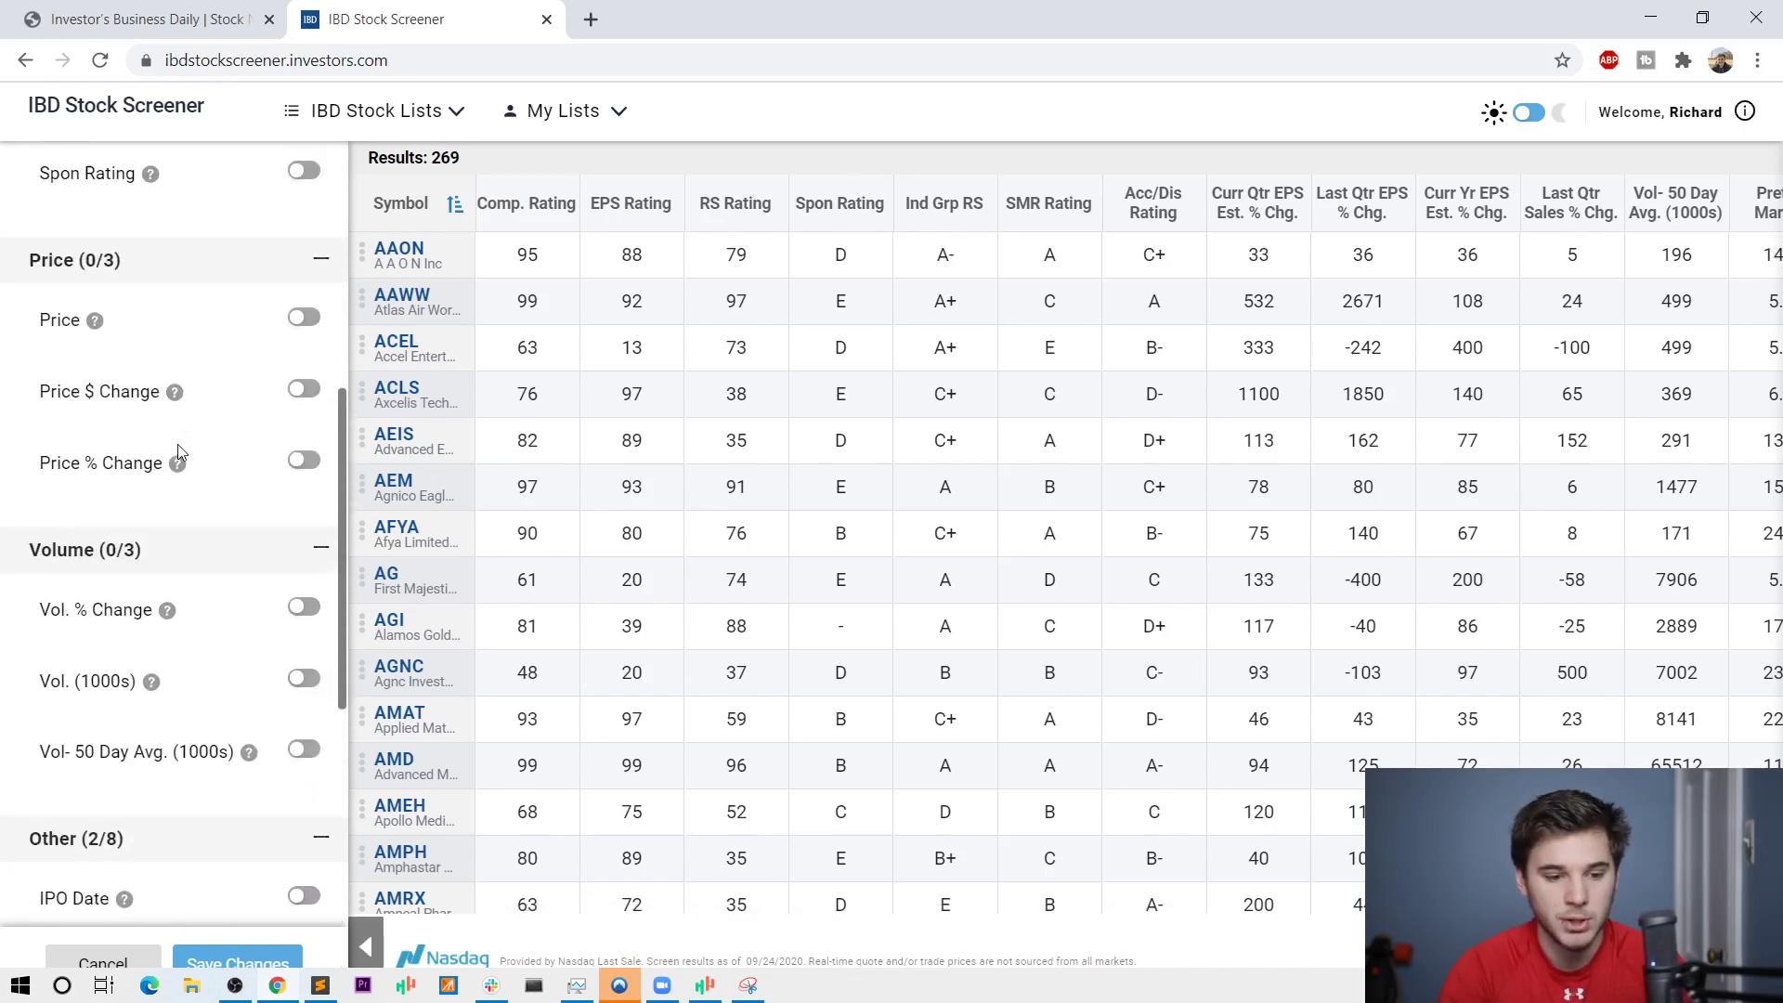
{"action": "left_click", "coordinate": [299, 344]}
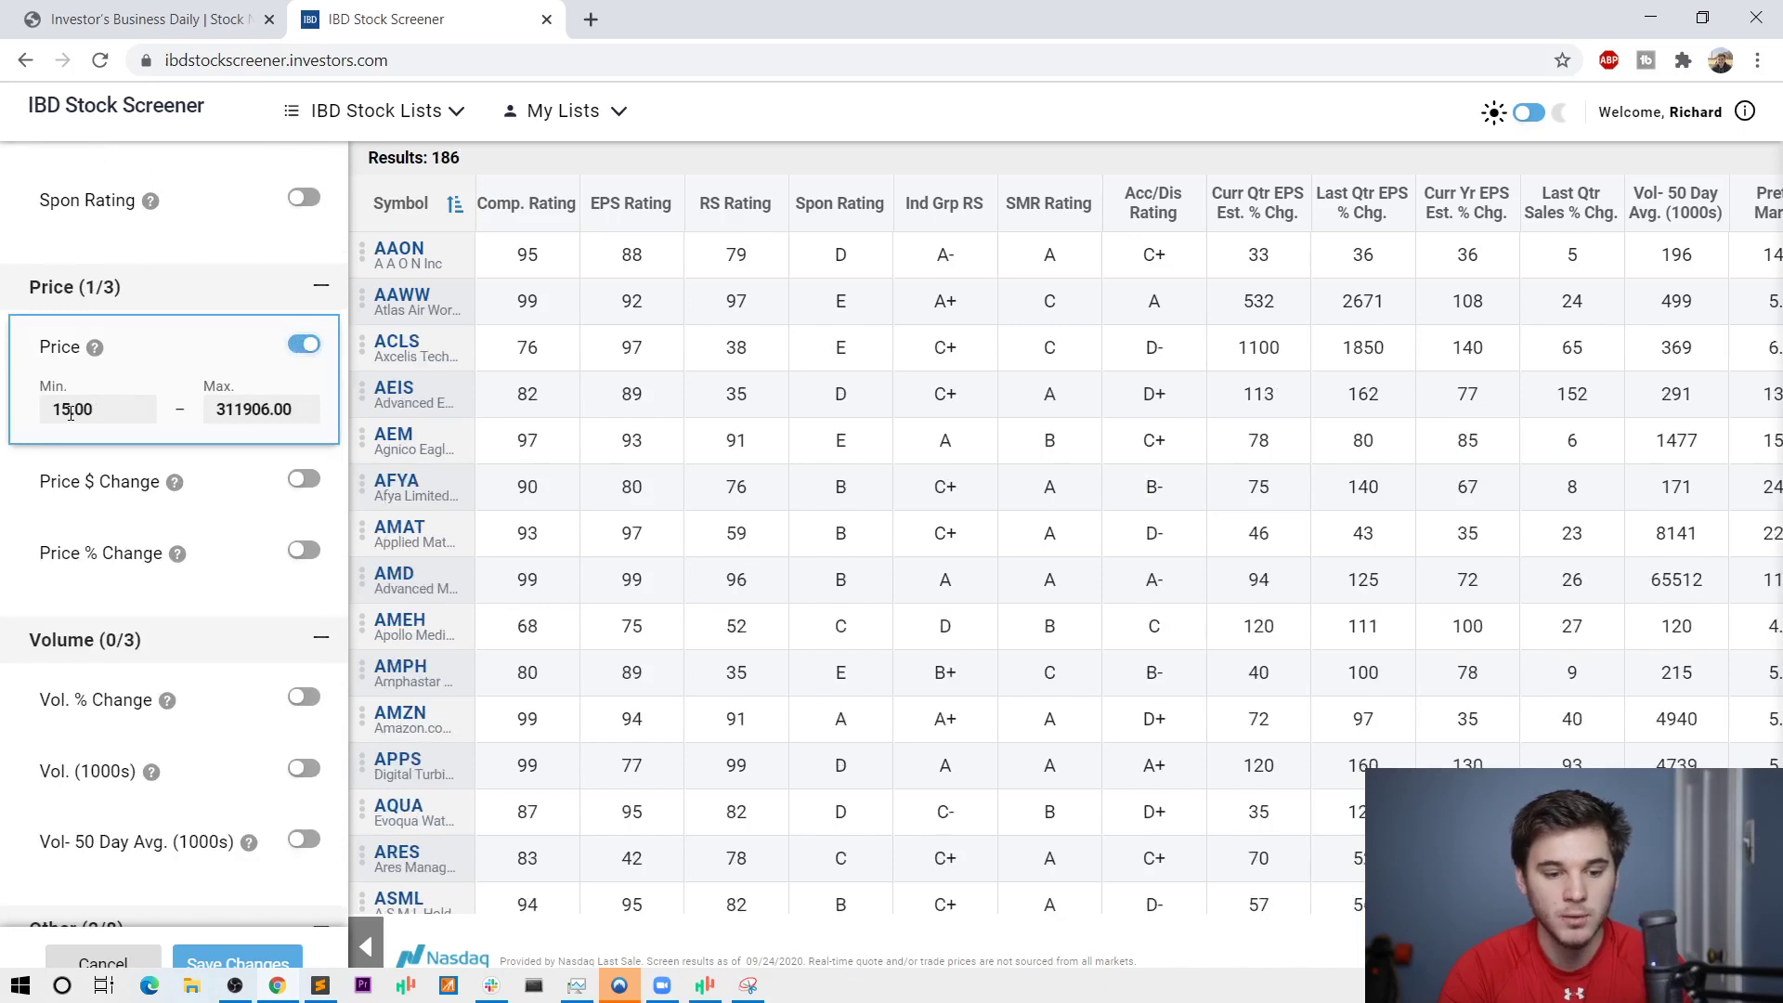
Enable the RS Rating filter in the Smart Select Ratings and set its minimum to 87.
{"action": "scroll", "coordinate": [135, 399], "scroll_direction": "up", "scroll_amount": 6}
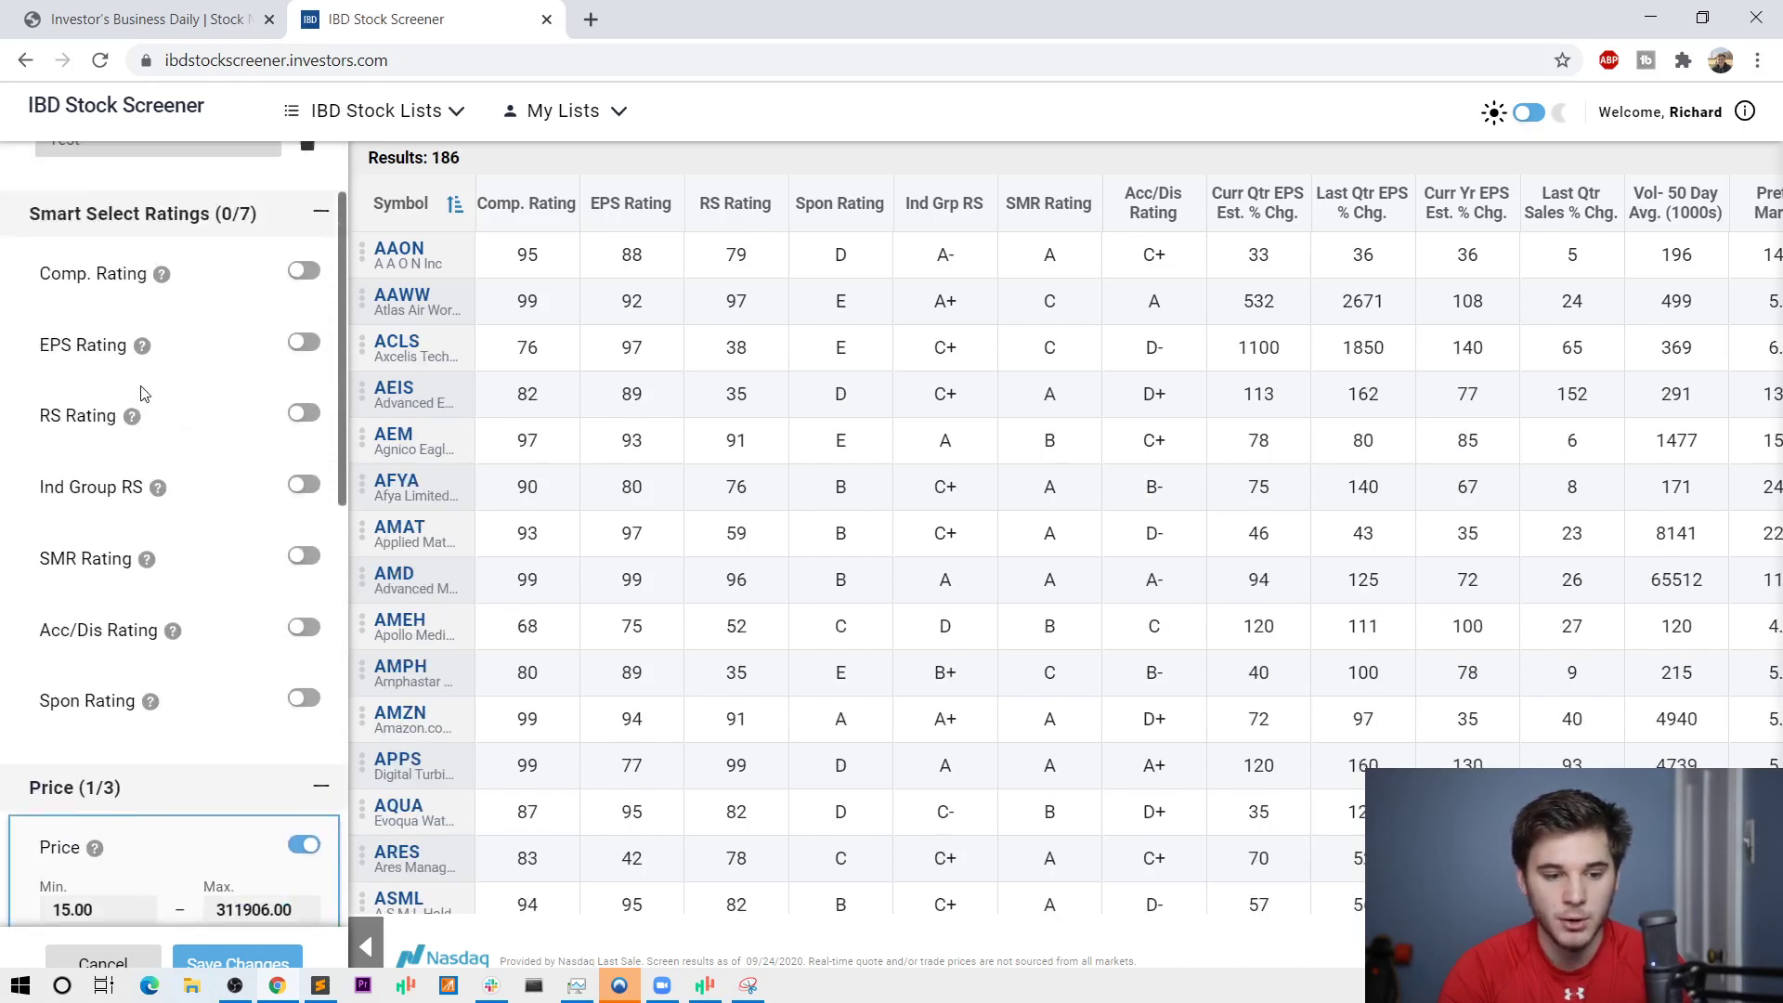
{"action": "left_click", "coordinate": [304, 437]}
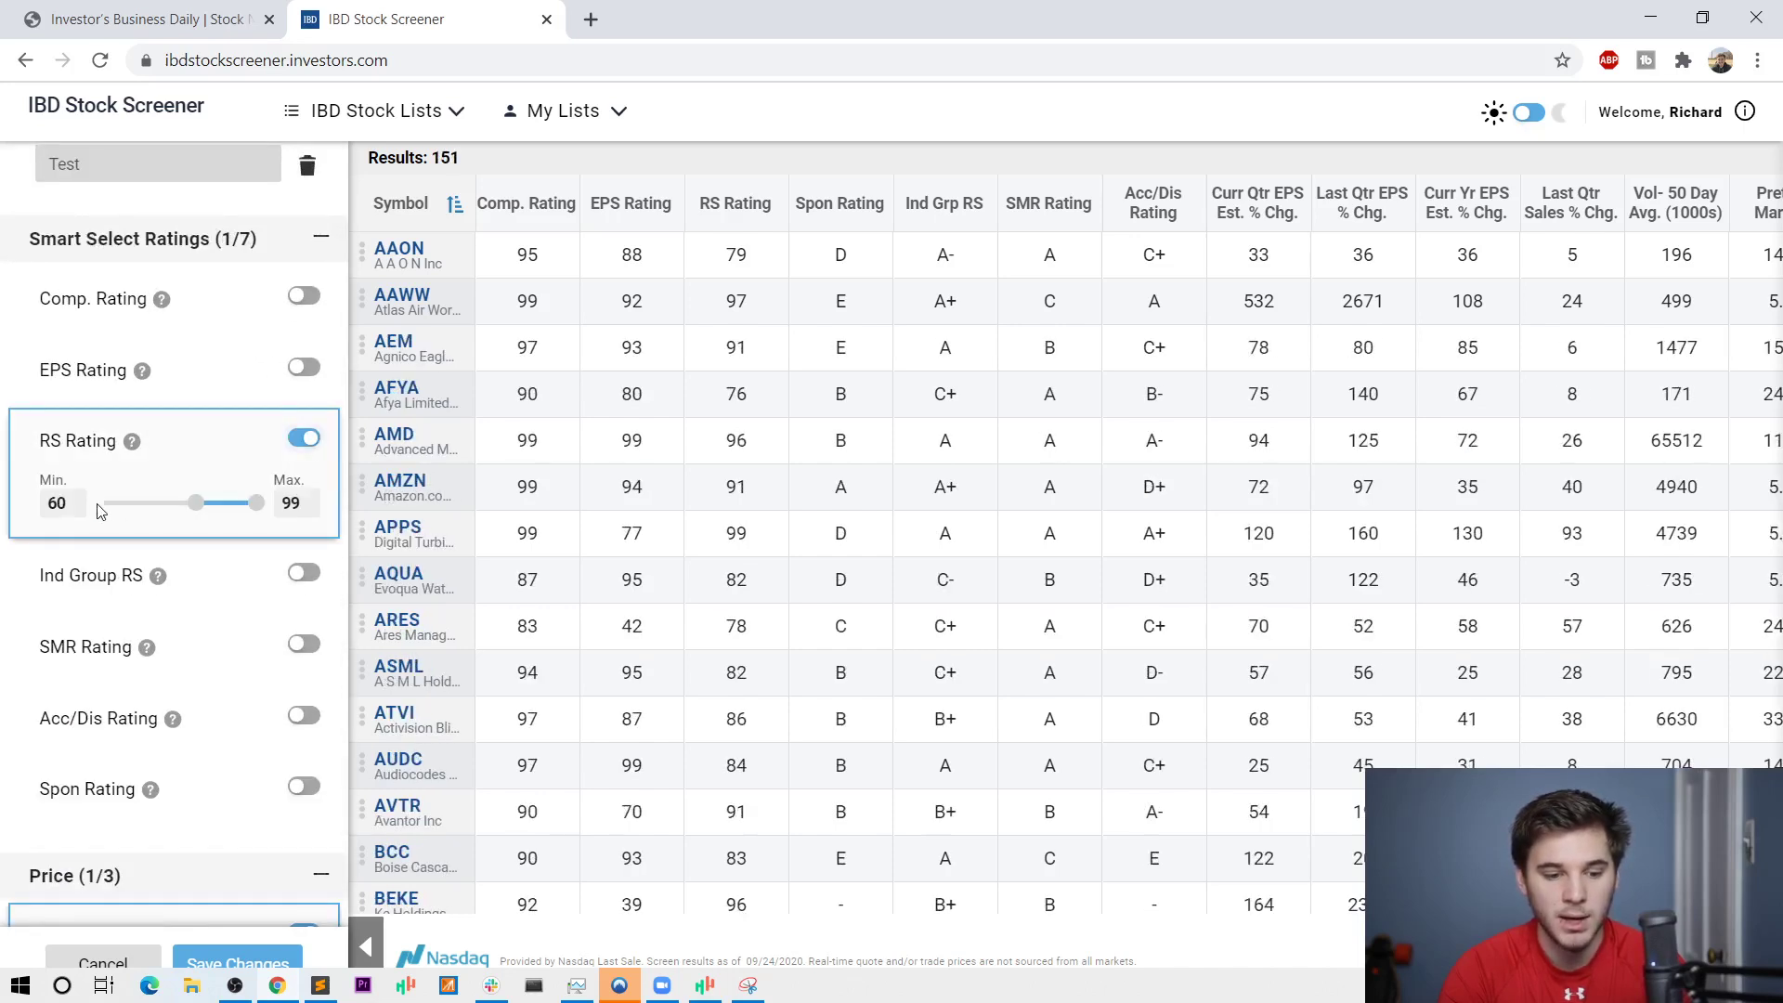
{"action": "left_click_drag", "start_coordinate": [80, 502], "coordinate": [42, 502]}
{"action": "type", "text": "87"}
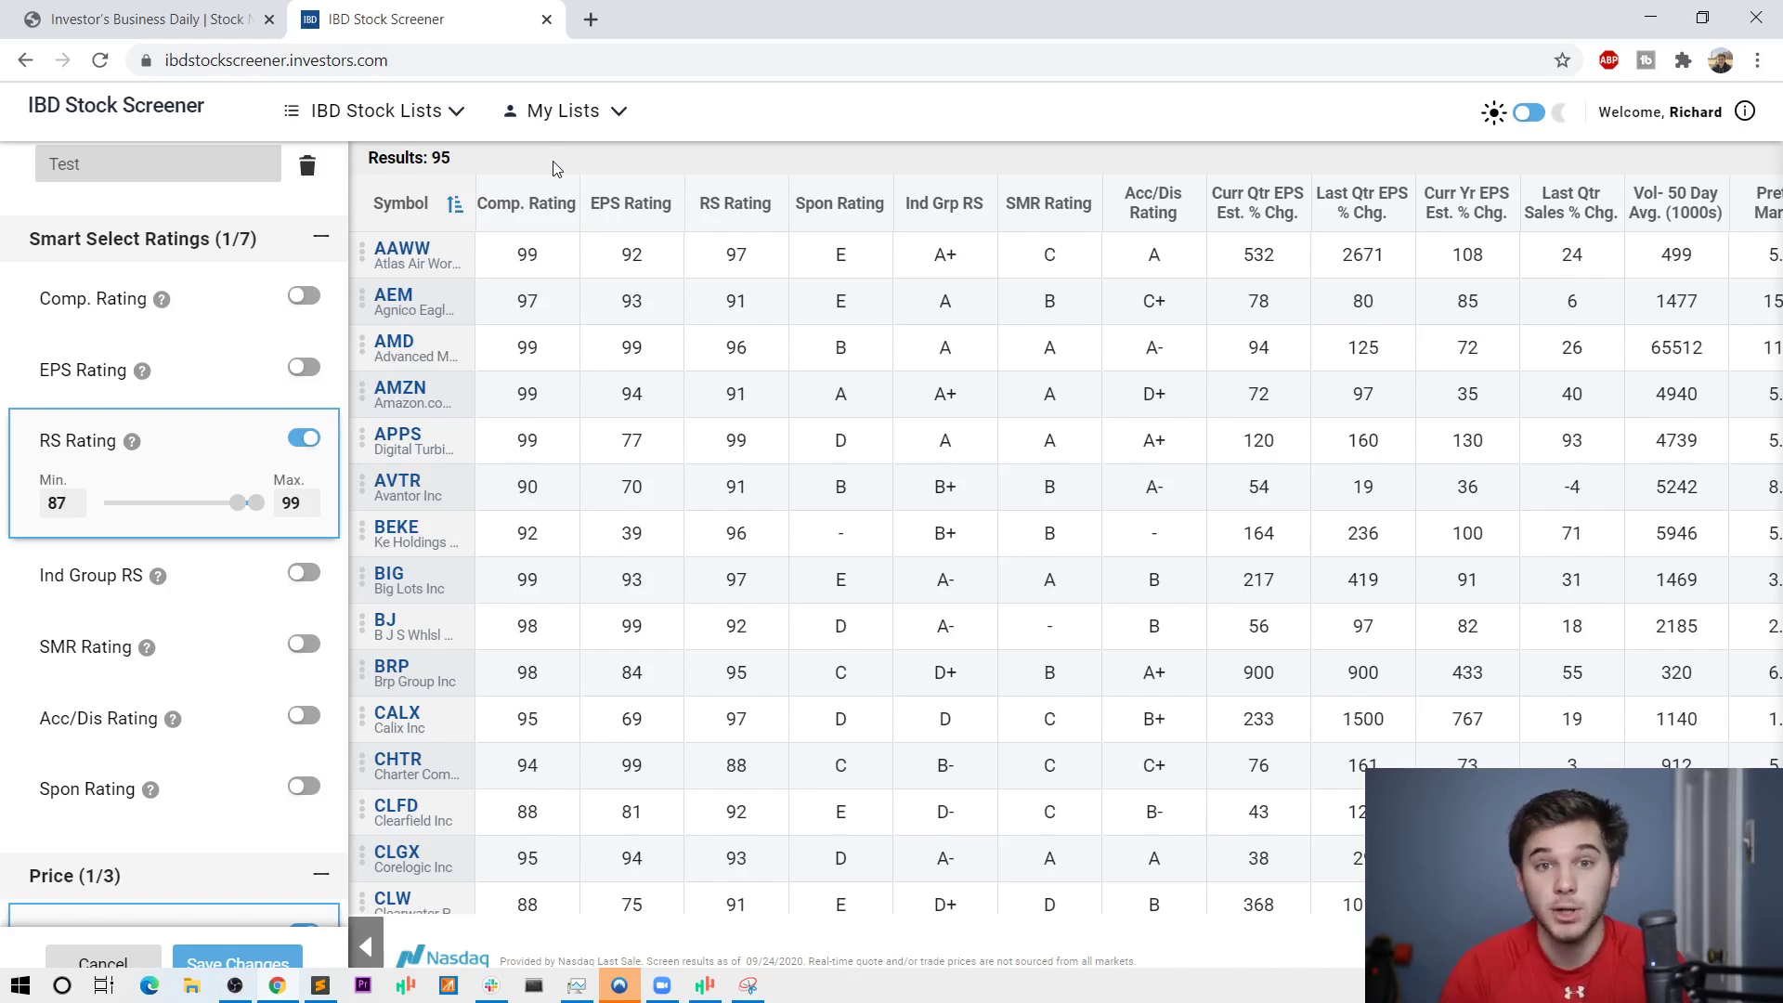
Review the stocks matching the screen's criteria and their ratings through to the end of the results.
{"action": "scroll", "coordinate": [546, 568], "scroll_direction": "down", "scroll_amount": 1}
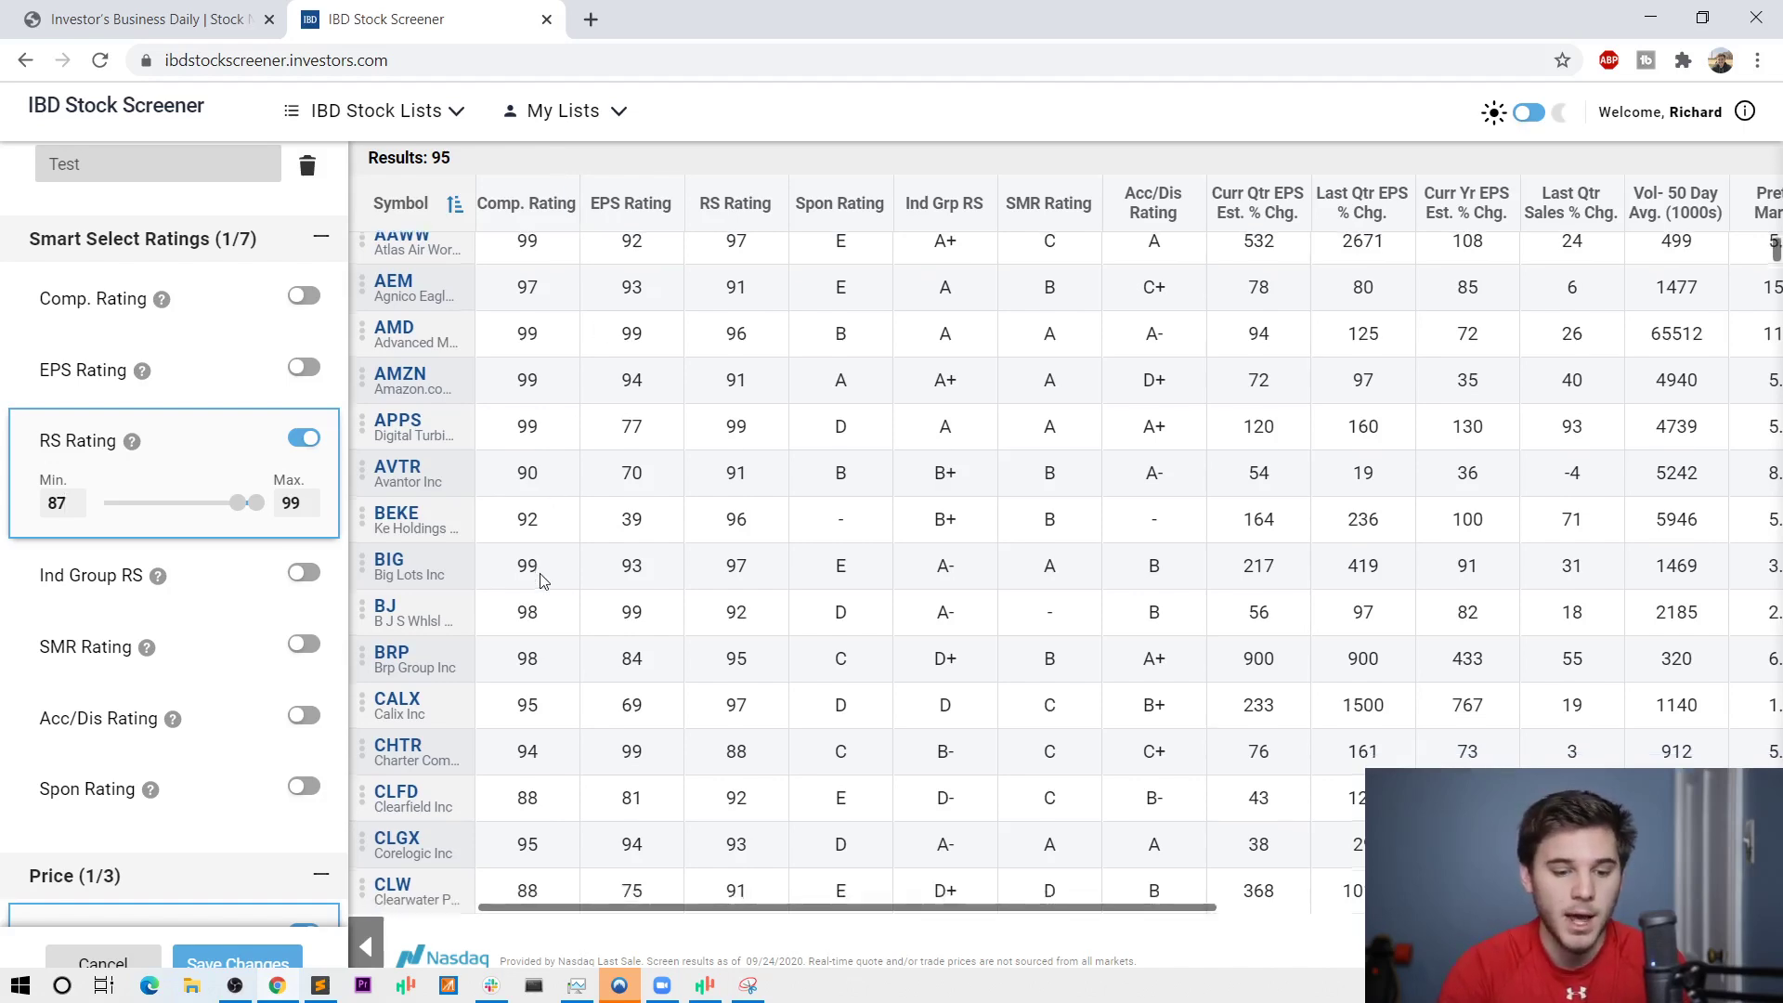
{"action": "scroll", "coordinate": [543, 575], "scroll_direction": "up", "scroll_amount": 1}
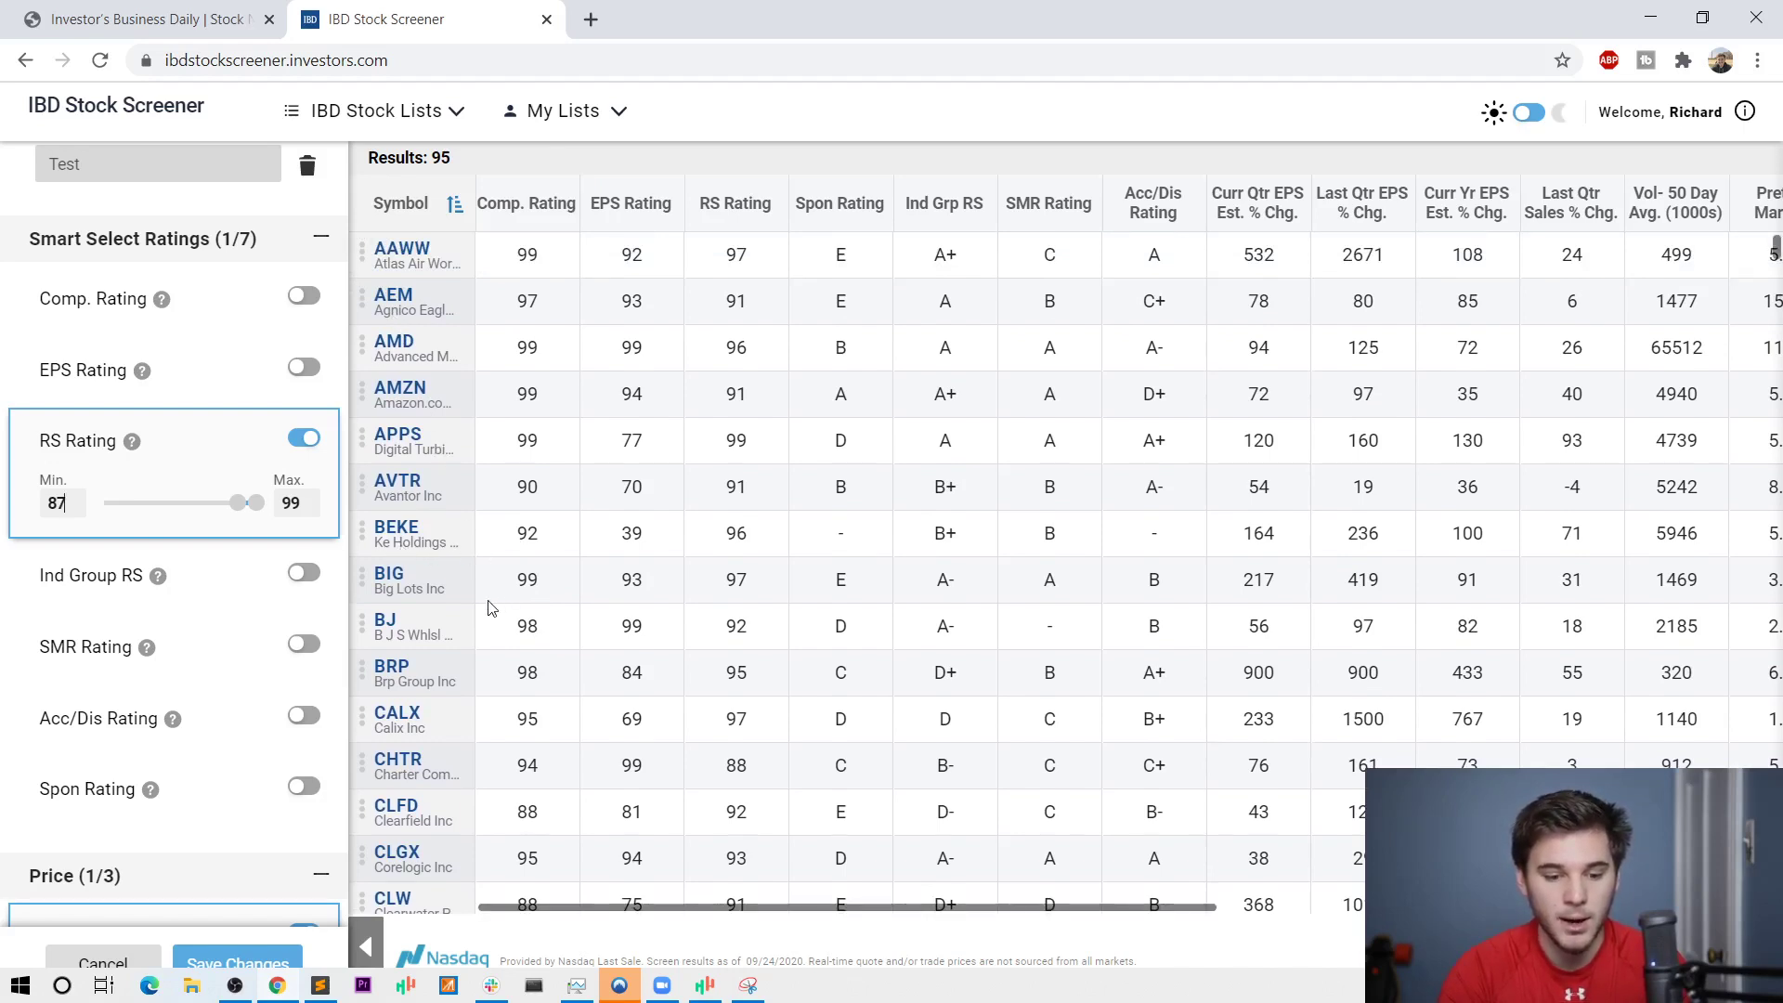
{"action": "scroll", "coordinate": [487, 606], "scroll_direction": "down", "scroll_amount": 2}
{"action": "scroll", "coordinate": [566, 677], "scroll_direction": "down", "scroll_amount": 5}
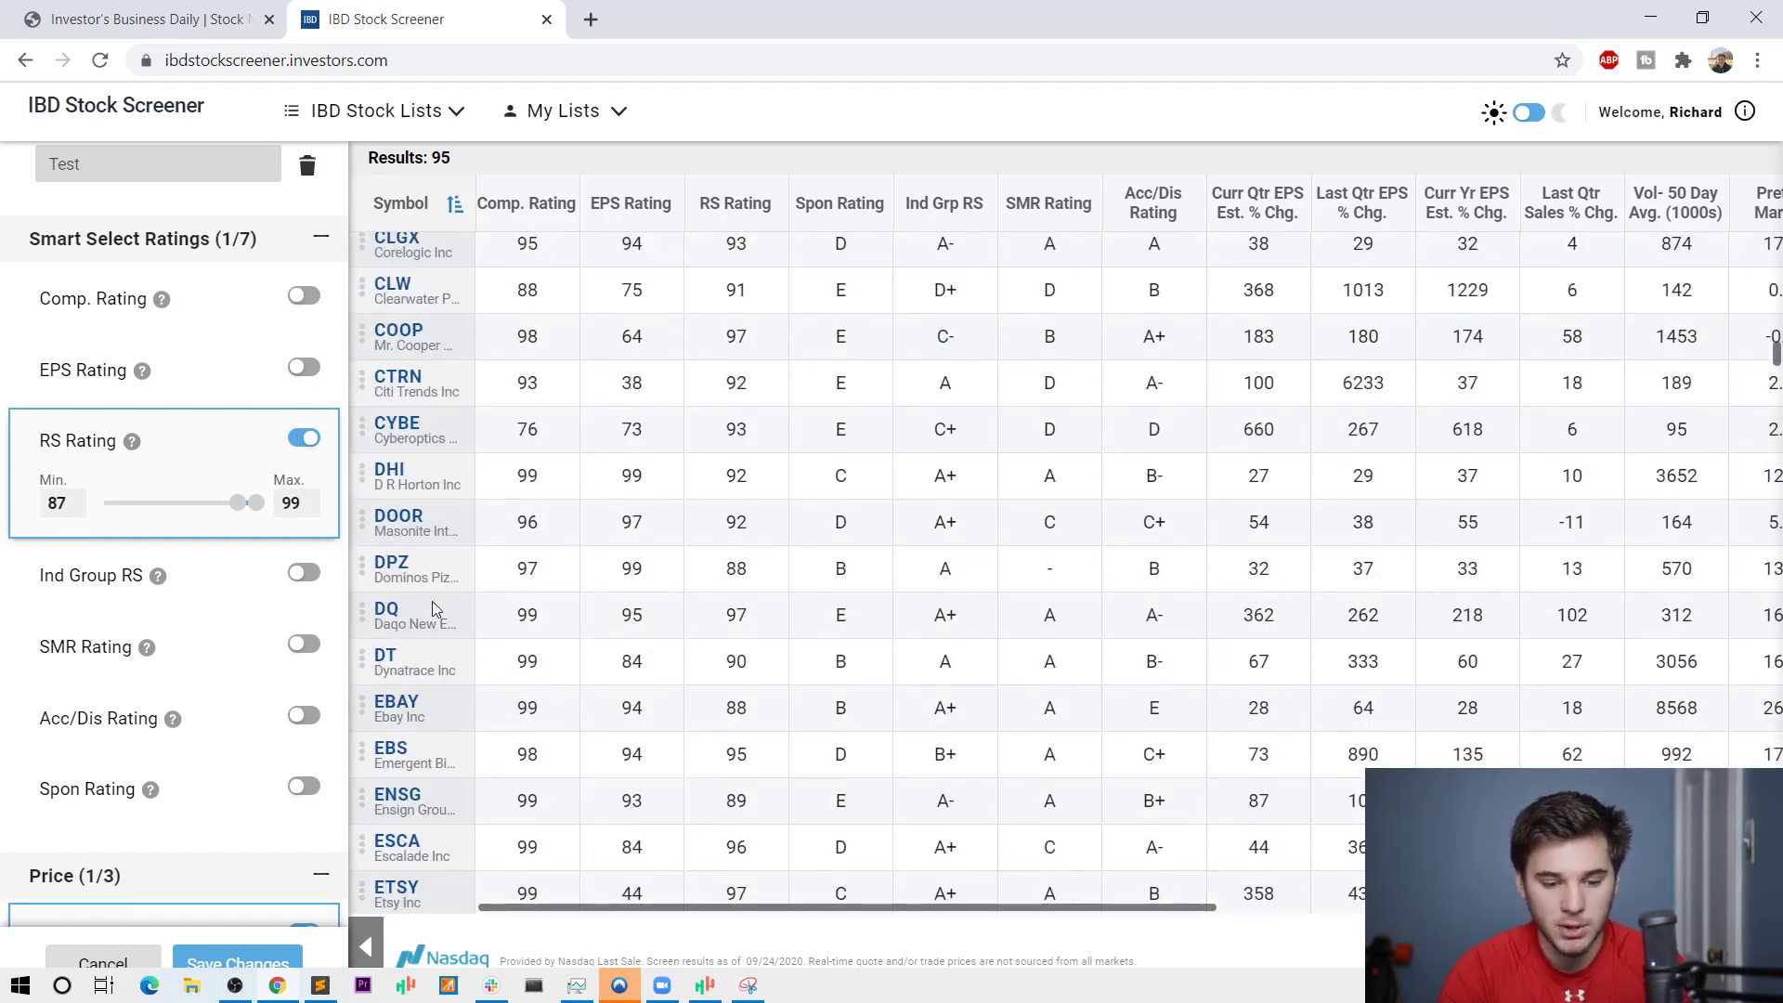
{"action": "scroll", "coordinate": [620, 776], "scroll_direction": "down", "scroll_amount": 4}
{"action": "scroll", "coordinate": [622, 776], "scroll_direction": "down", "scroll_amount": 6}
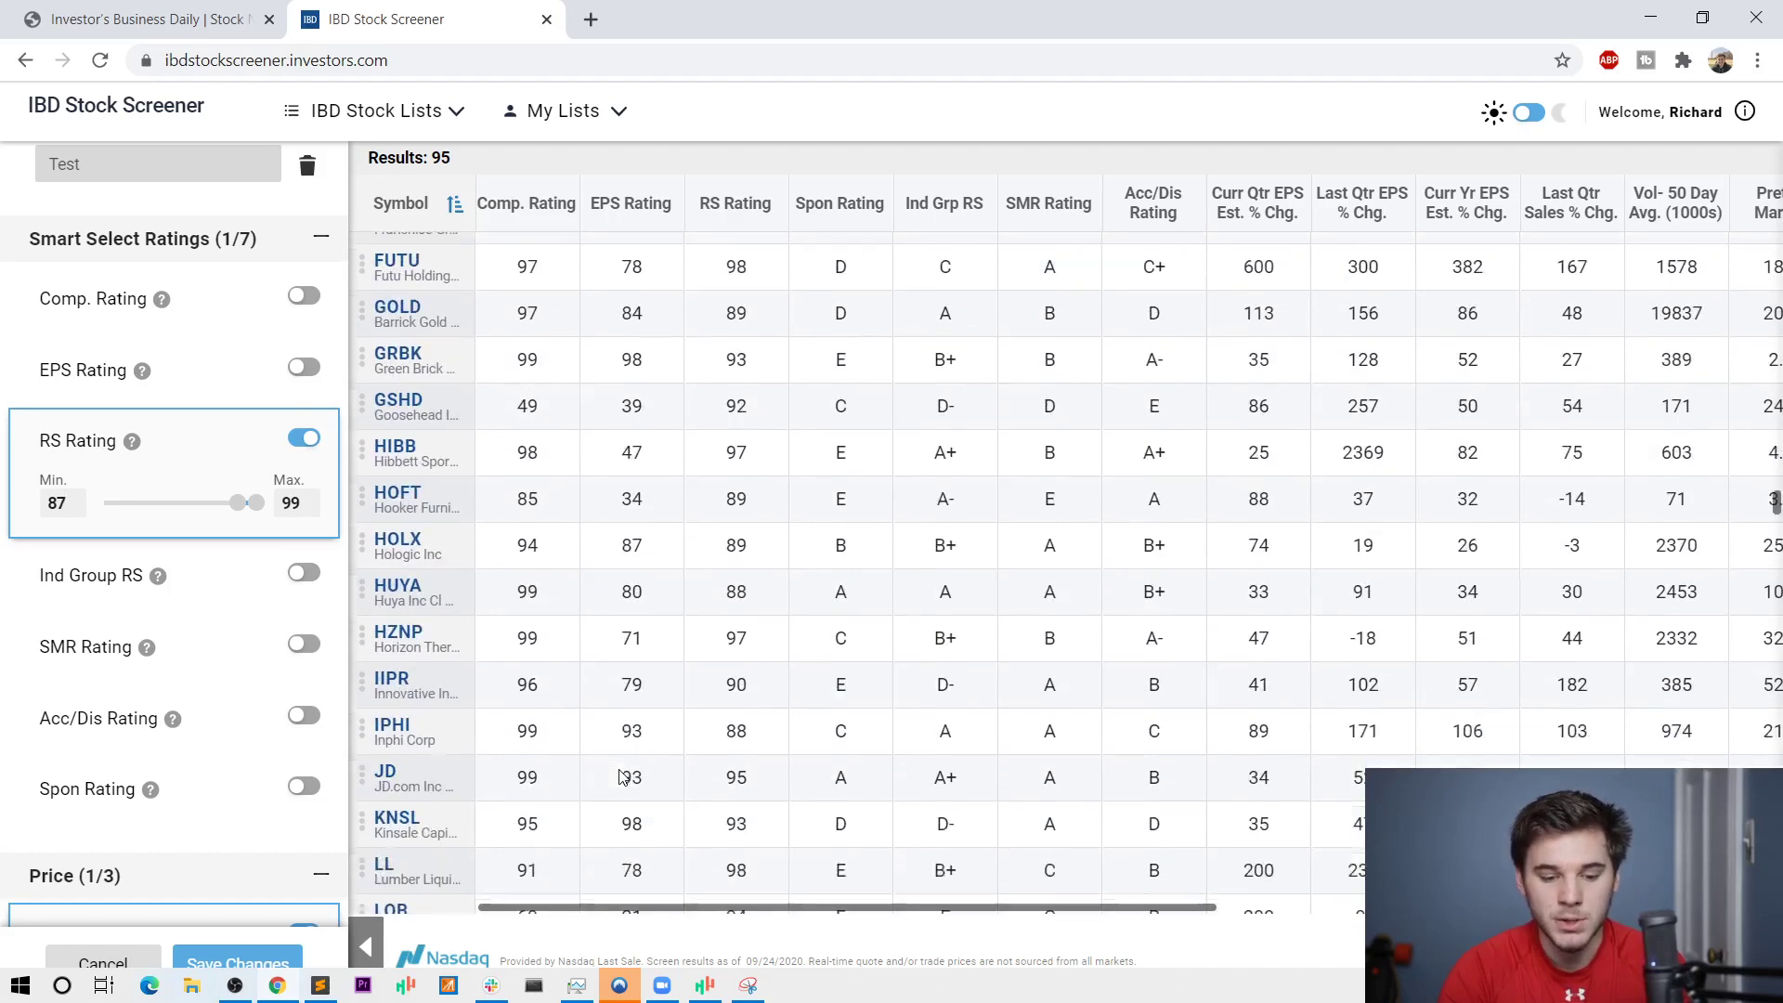
{"action": "scroll", "coordinate": [620, 785], "scroll_direction": "down", "scroll_amount": 5}
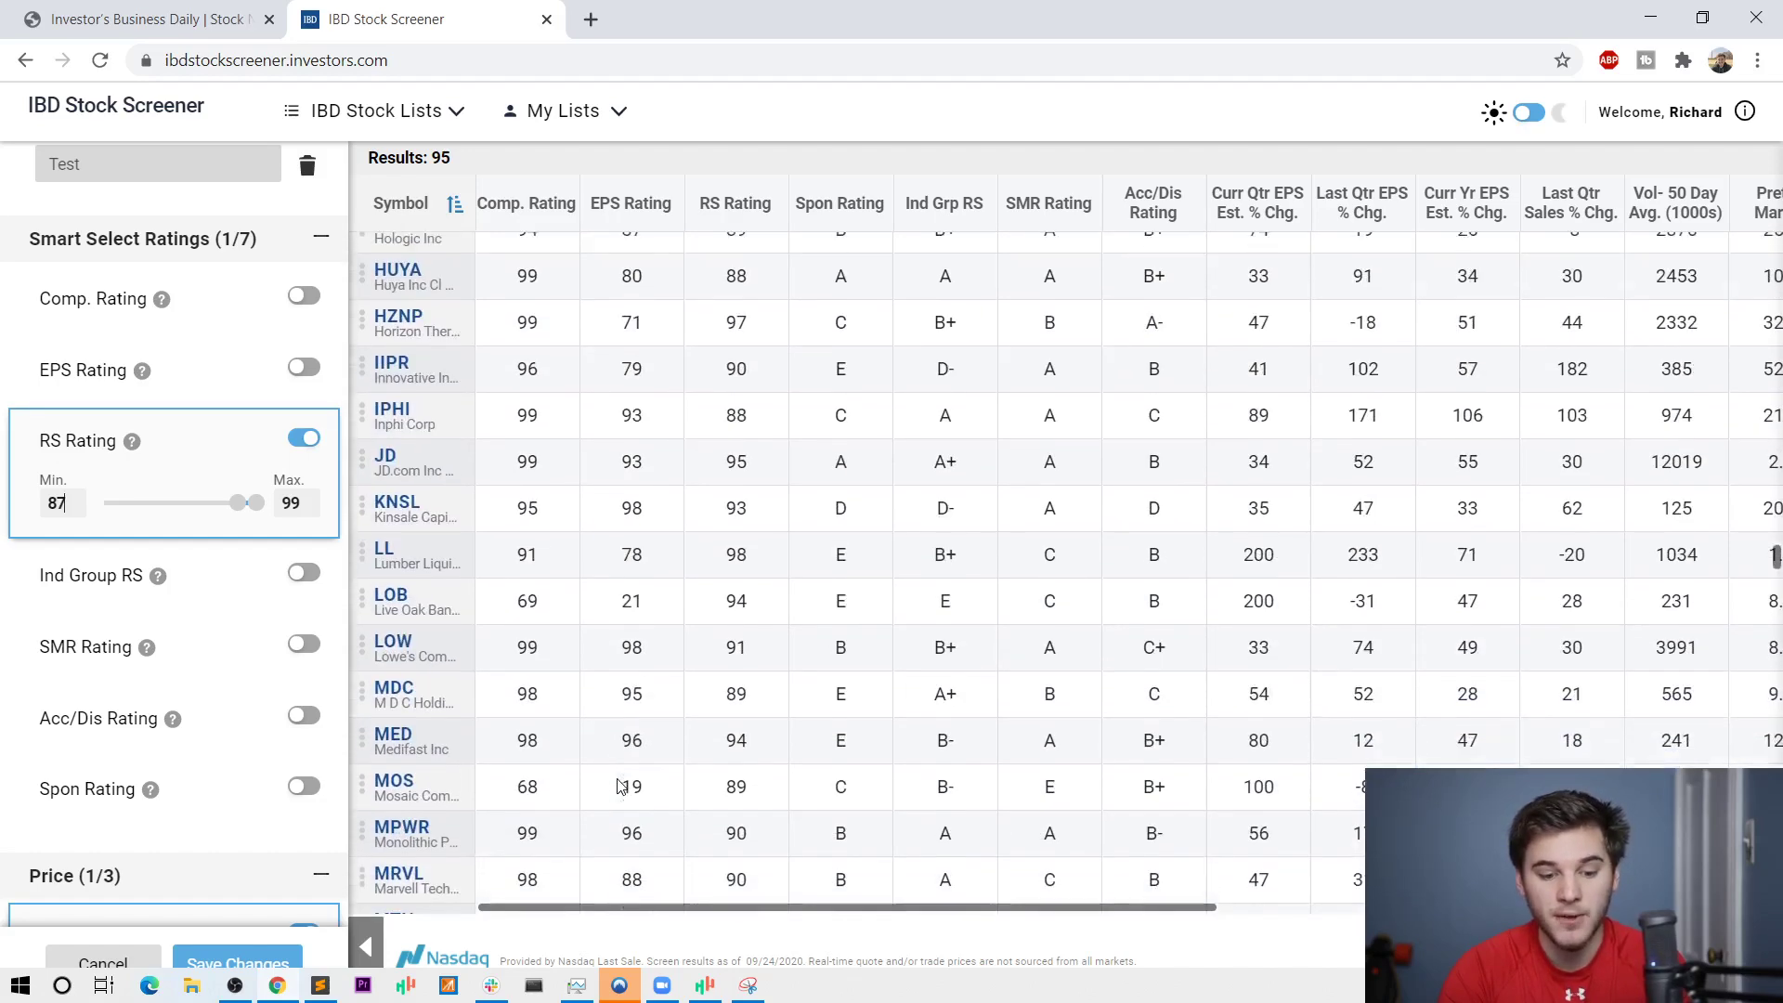
{"action": "scroll", "coordinate": [620, 785], "scroll_direction": "down", "scroll_amount": 3}
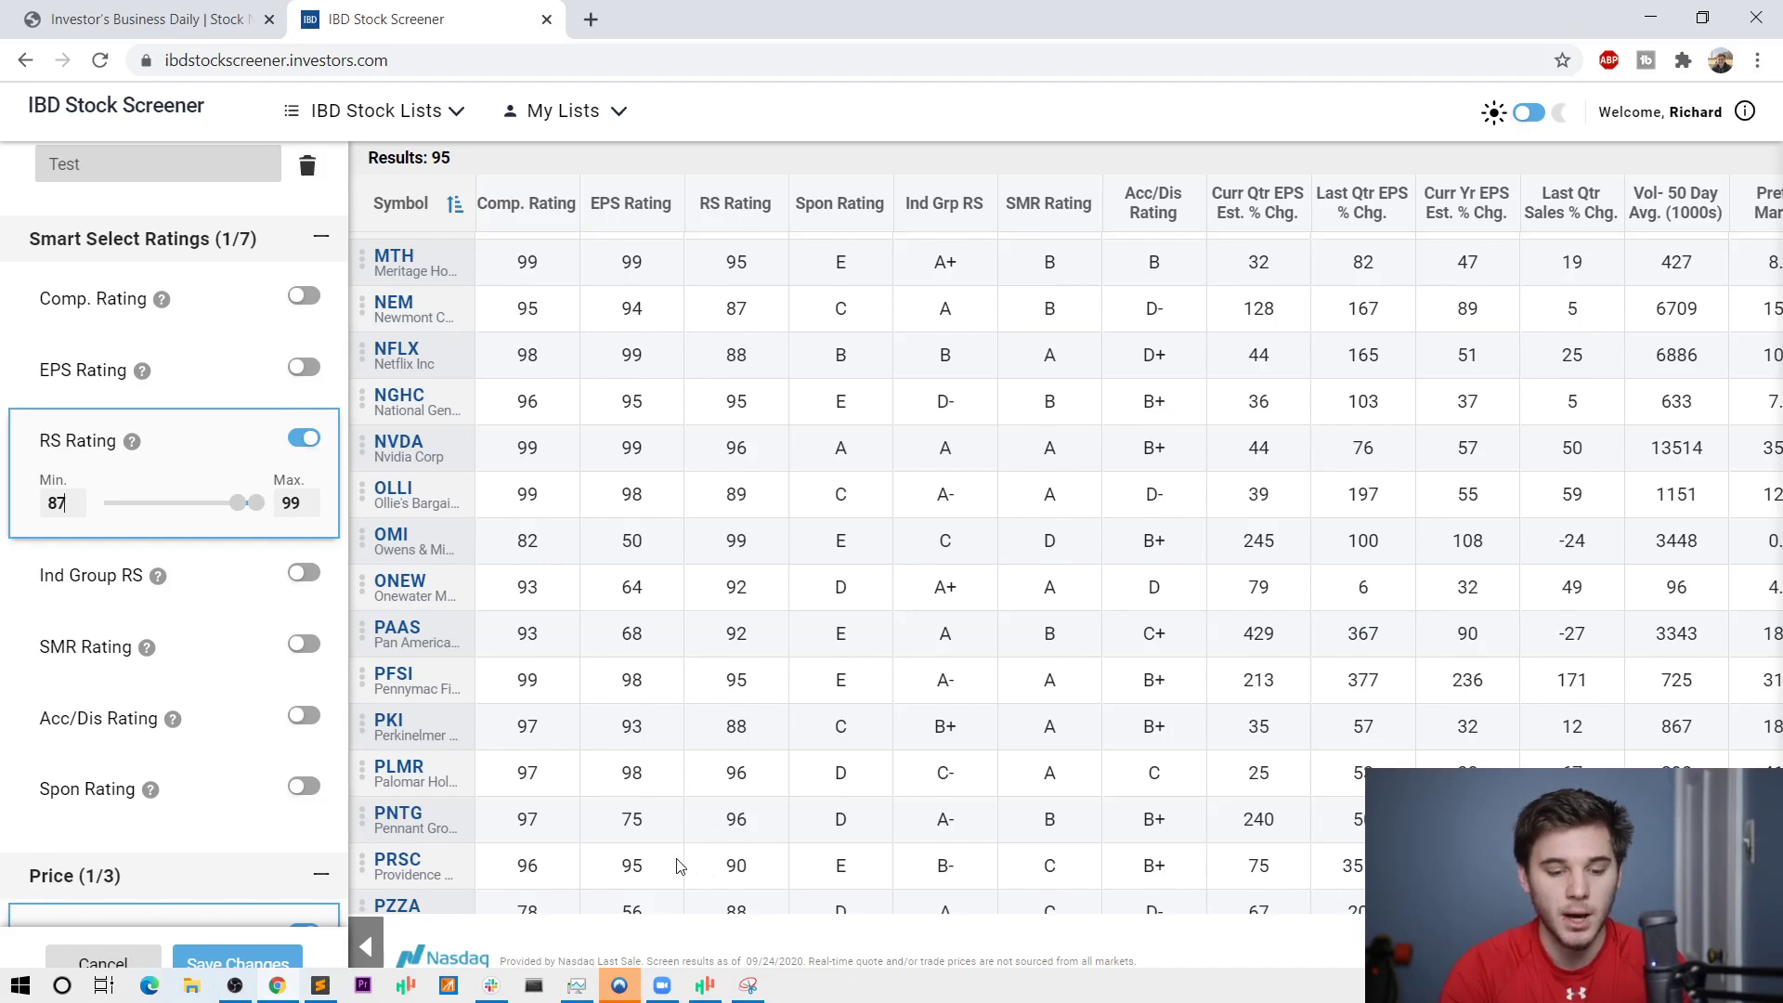
{"action": "scroll", "coordinate": [679, 864], "scroll_direction": "down", "scroll_amount": 7}
{"action": "scroll", "coordinate": [679, 864], "scroll_direction": "down", "scroll_amount": 4}
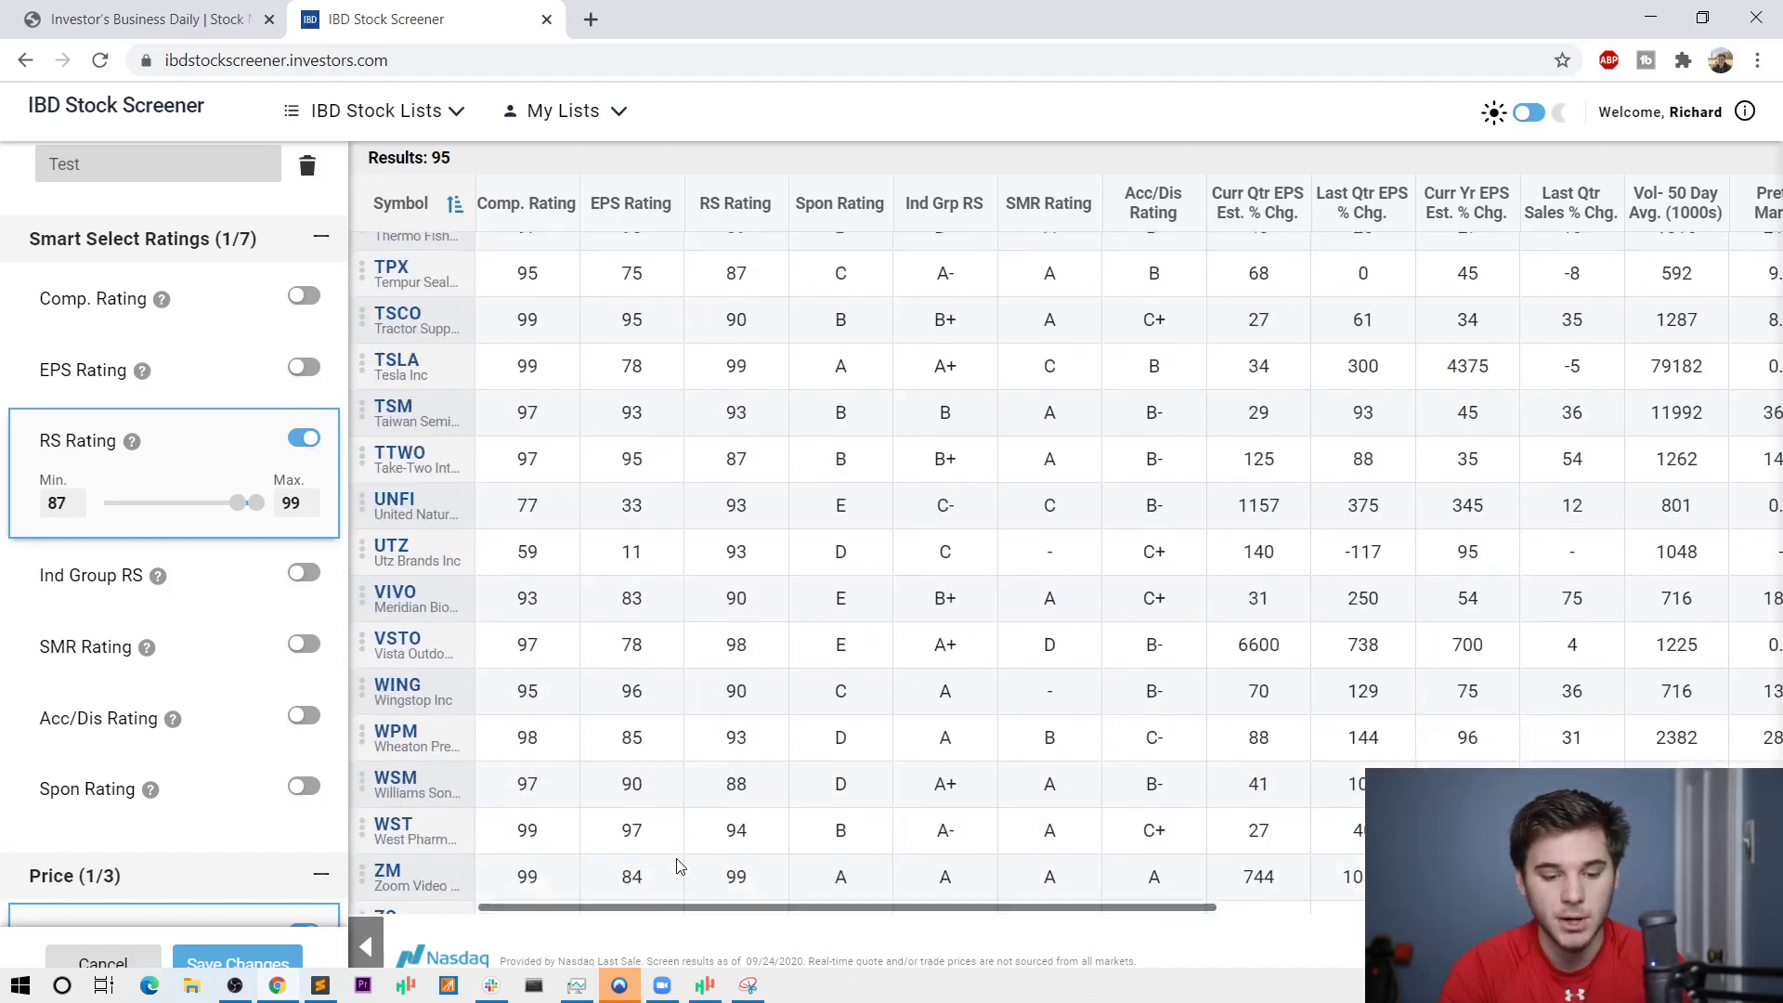
{"action": "scroll", "coordinate": [594, 778], "scroll_direction": "down", "scroll_amount": 1}
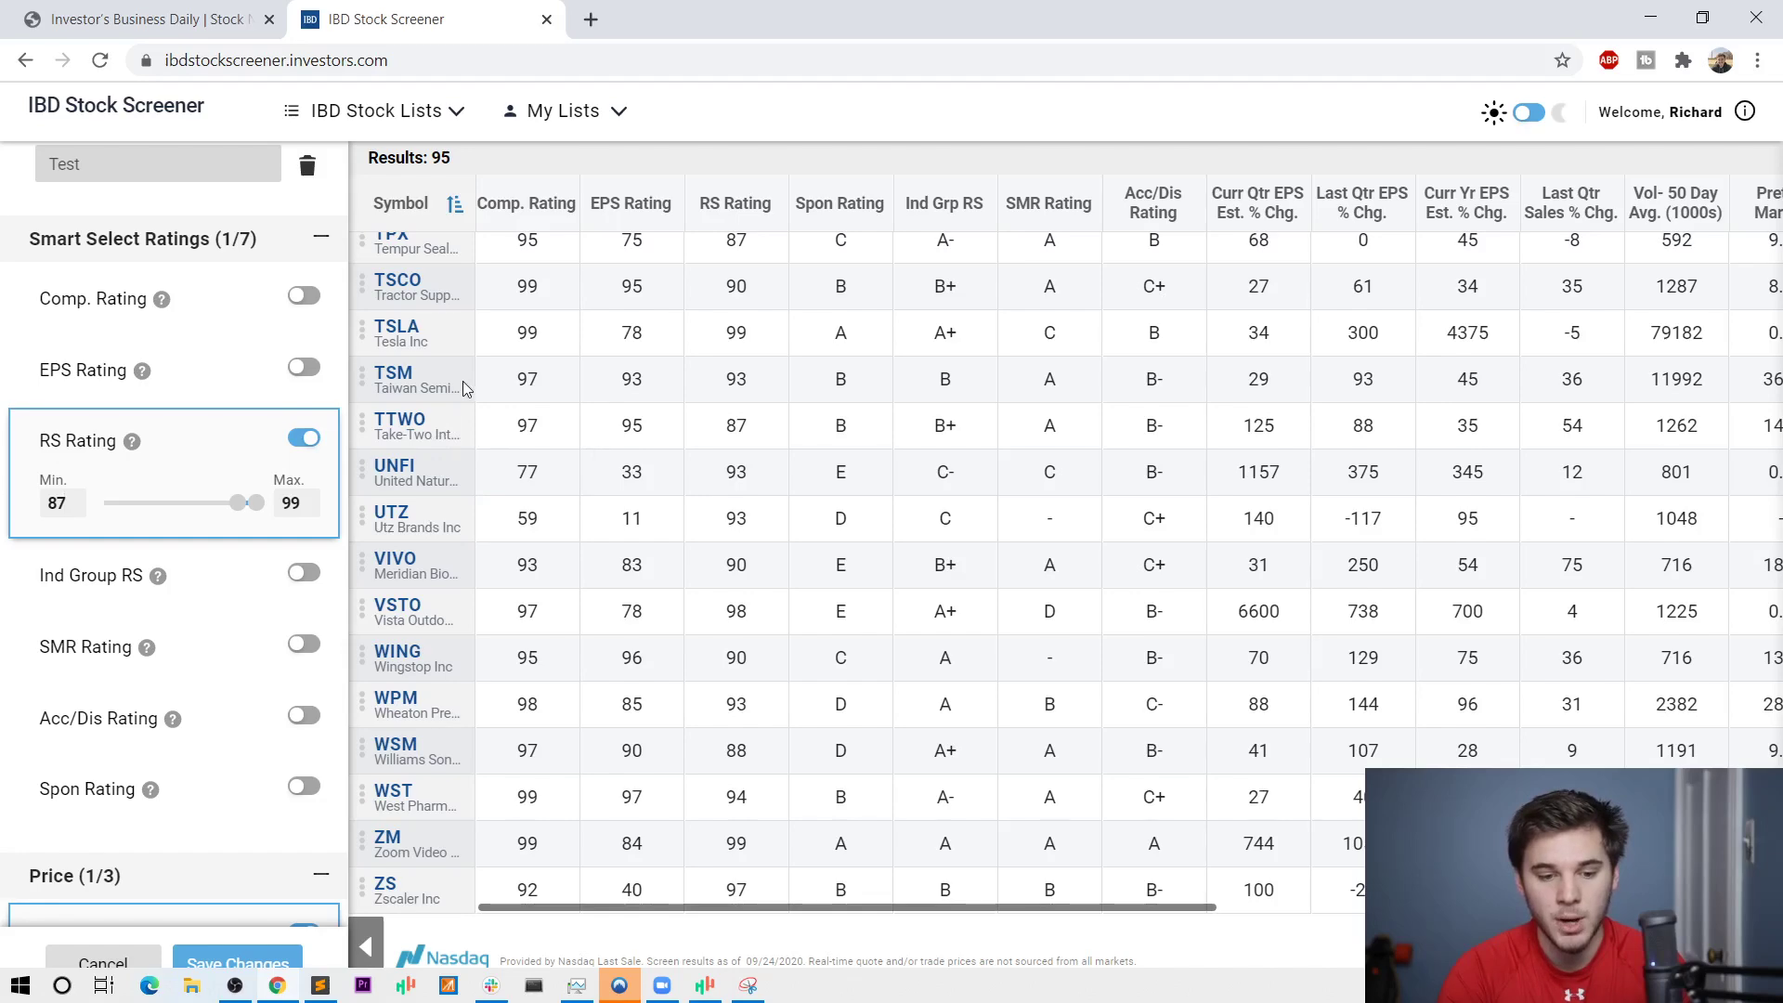
{"action": "scroll", "coordinate": [634, 489], "scroll_direction": "up", "scroll_amount": 8}
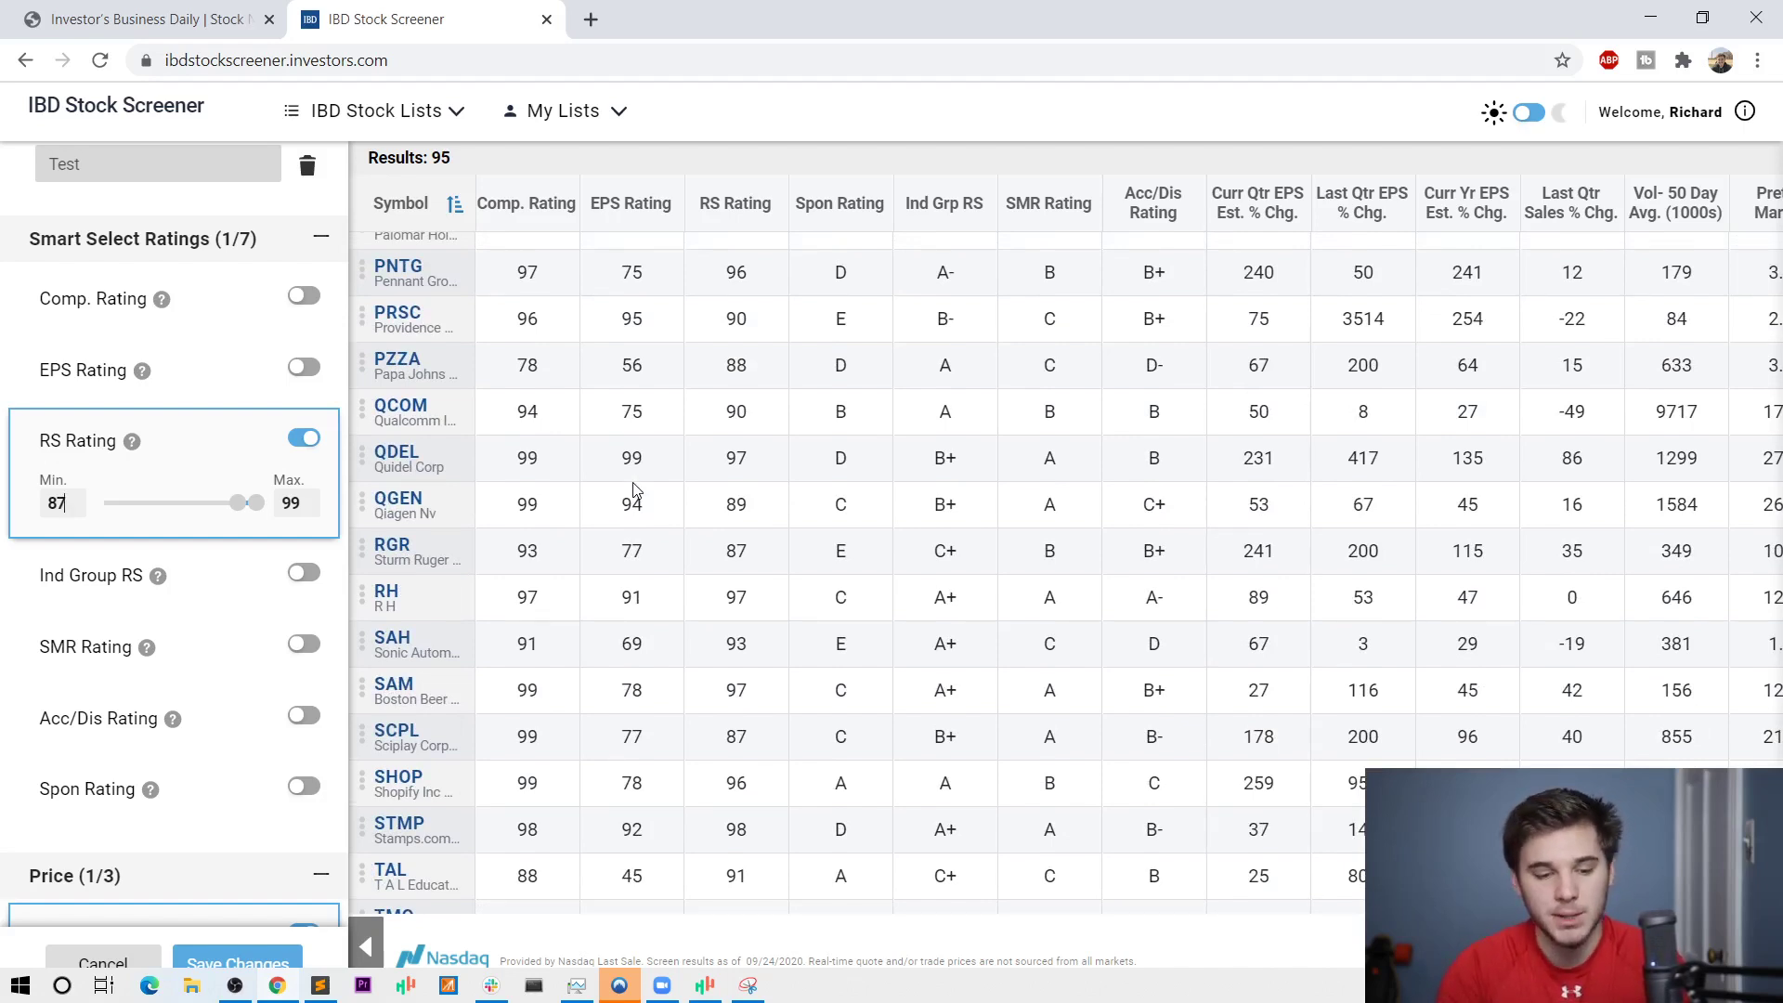
Disable the RS Rating, Curr Qtr EPS Est. % Chg., Curr Yr EPS Est. % Chg. and Price filters.
{"action": "left_click", "coordinate": [301, 439]}
{"action": "scroll", "coordinate": [249, 590], "scroll_direction": "down", "scroll_amount": 10}
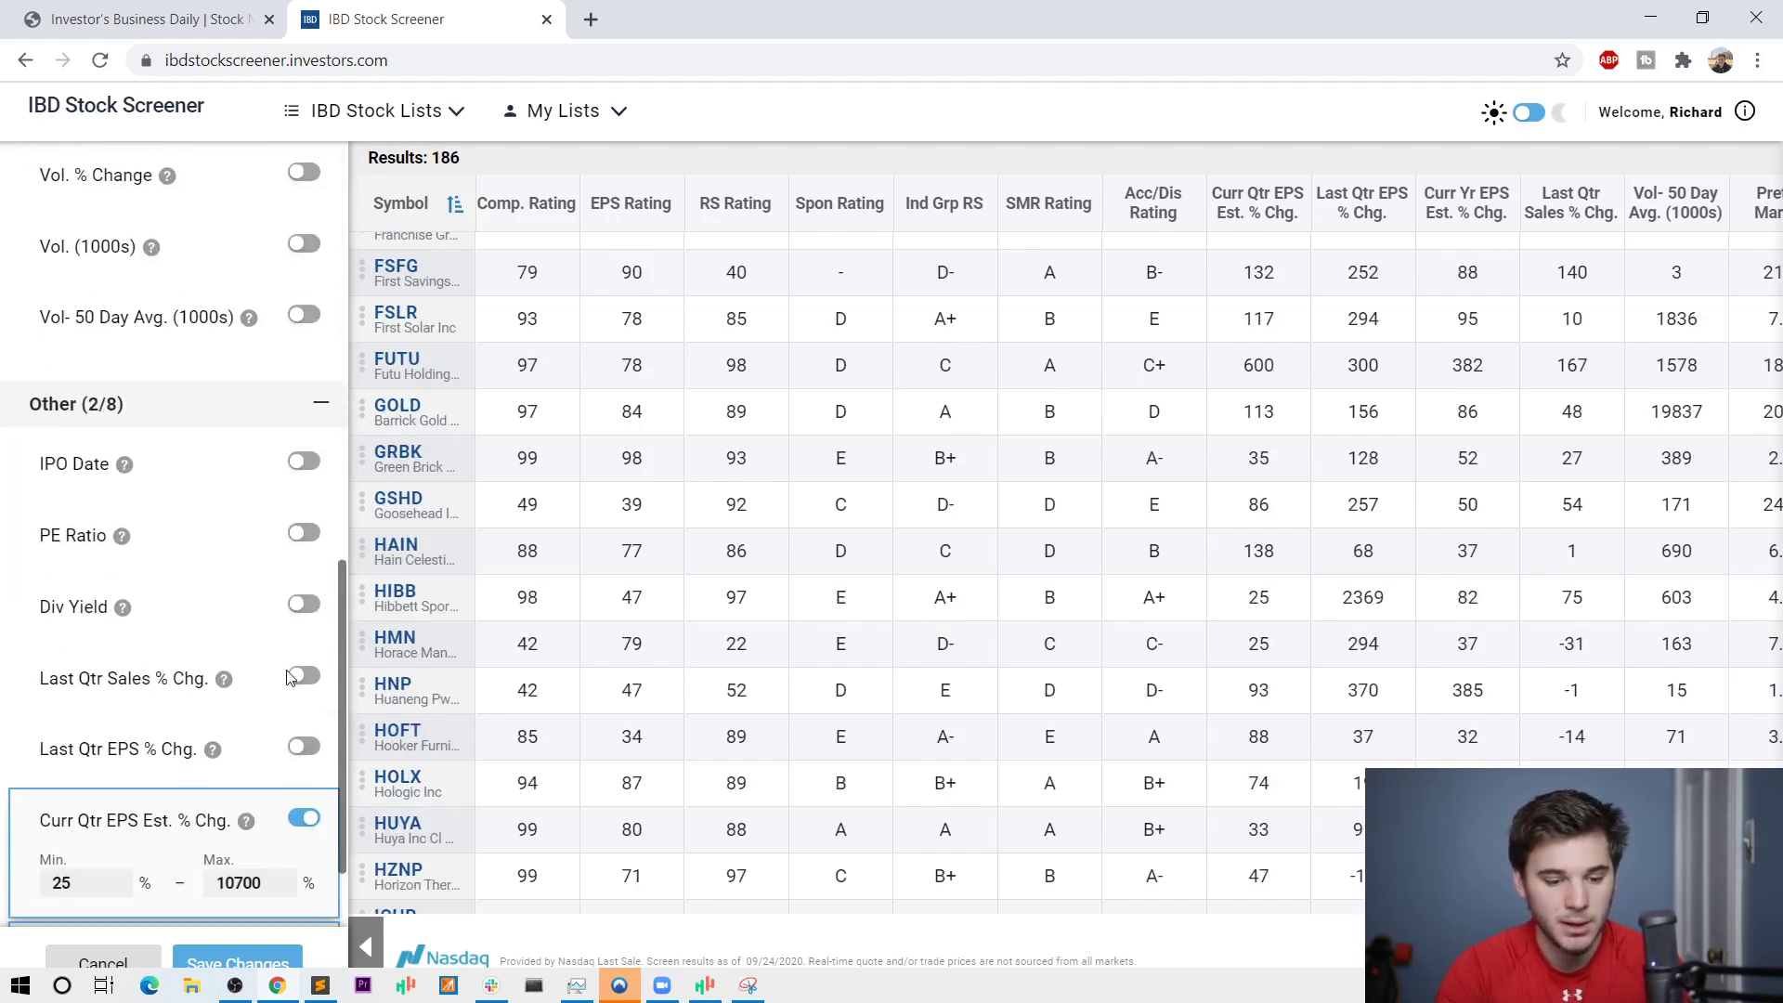
{"action": "left_click", "coordinate": [305, 819]}
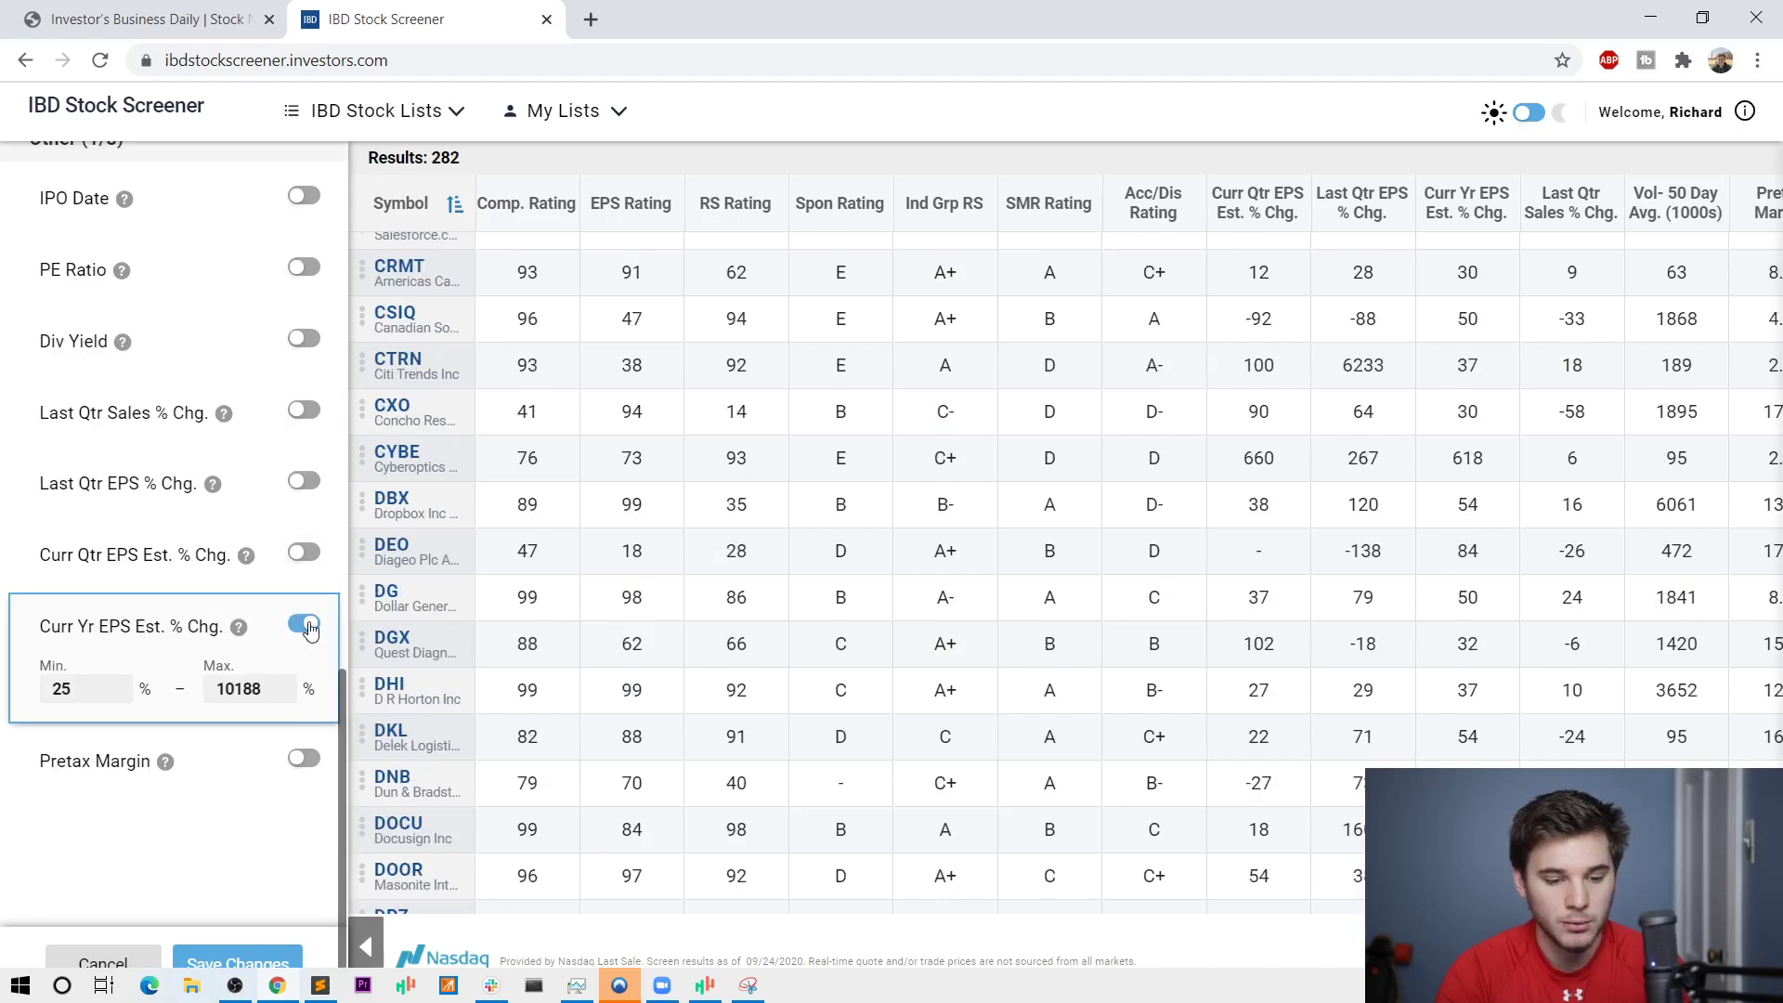
{"action": "left_click", "coordinate": [306, 626]}
{"action": "scroll", "coordinate": [279, 557], "scroll_direction": "up", "scroll_amount": 5}
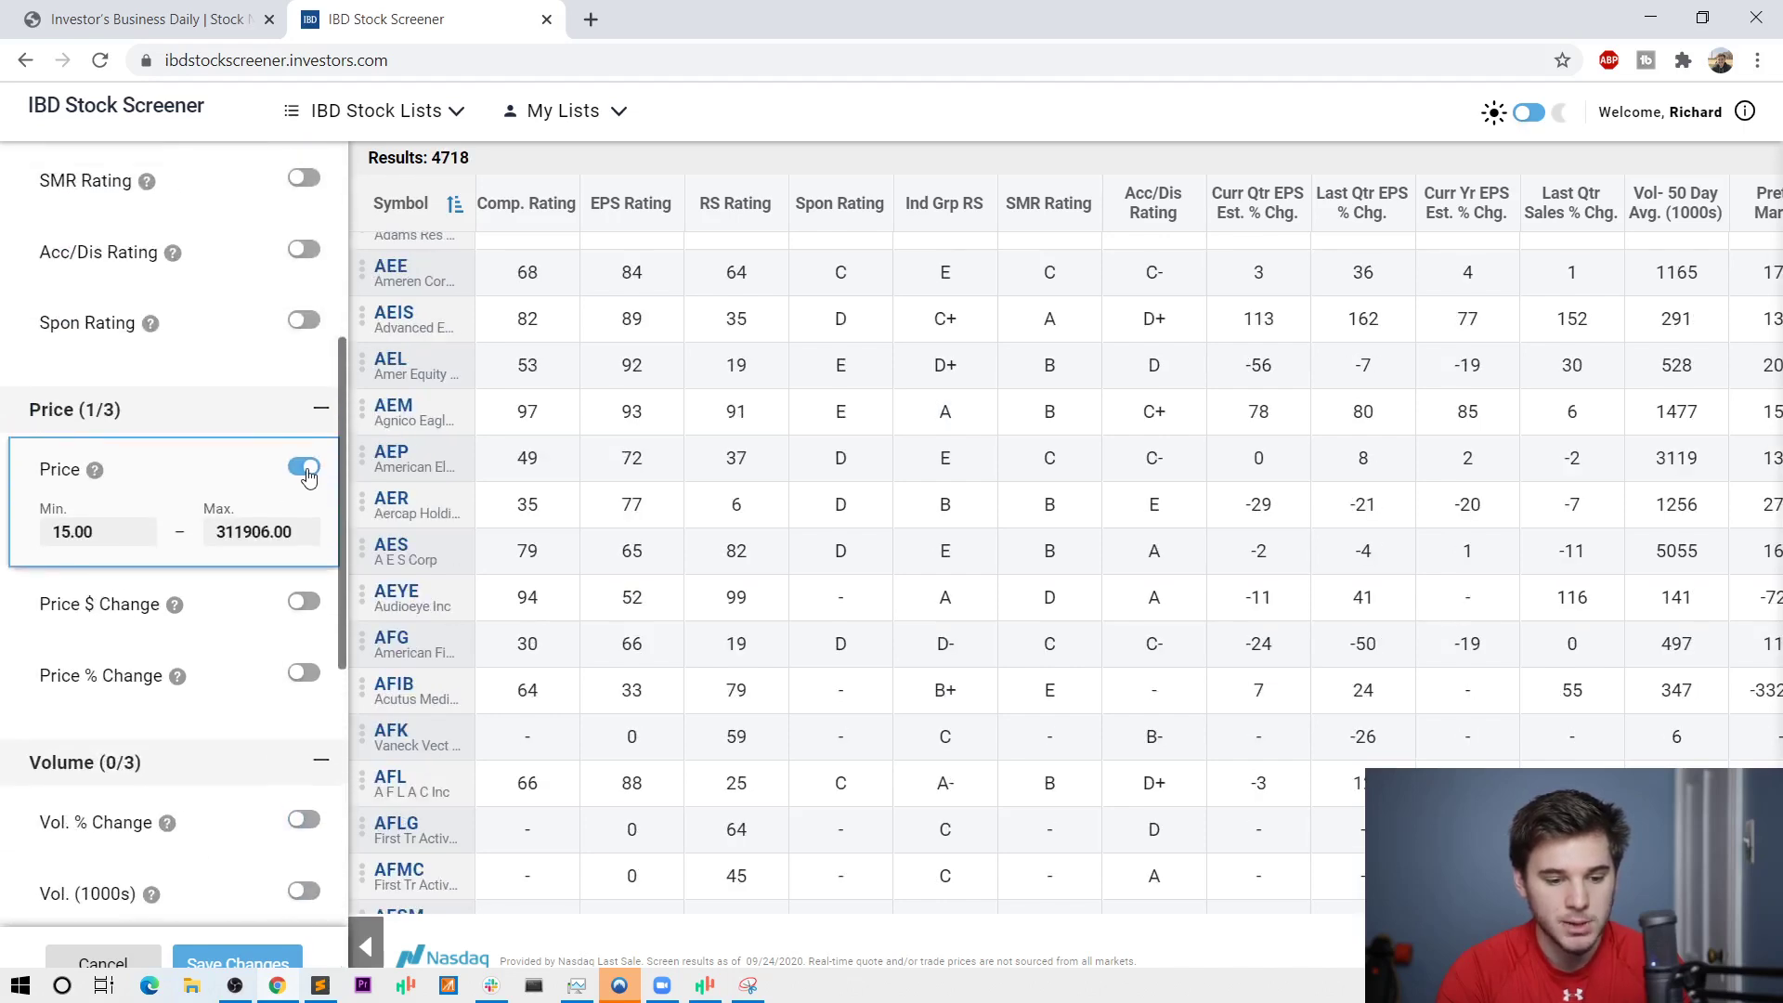
{"action": "left_click", "coordinate": [308, 476]}
{"action": "scroll", "coordinate": [239, 709], "scroll_direction": "up", "scroll_amount": 8}
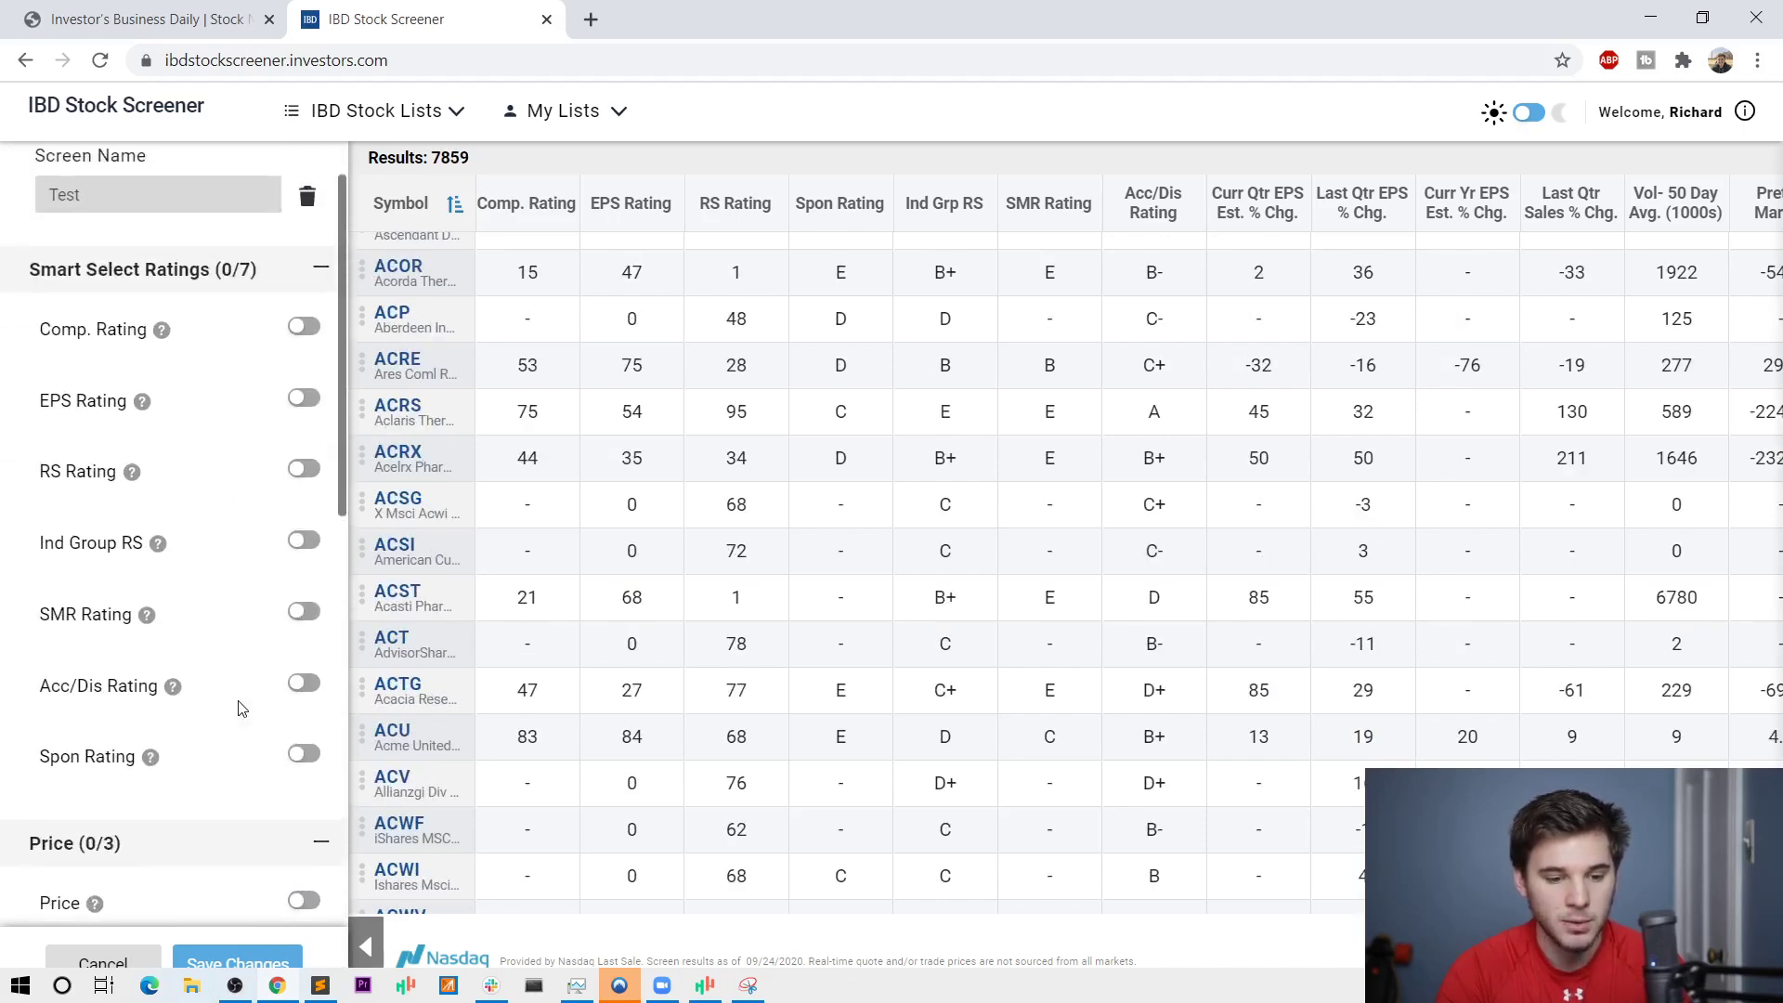
Enable the IPO Date filter and set its starting date to 01/01/2019.
{"action": "scroll", "coordinate": [238, 708], "scroll_direction": "down", "scroll_amount": 10}
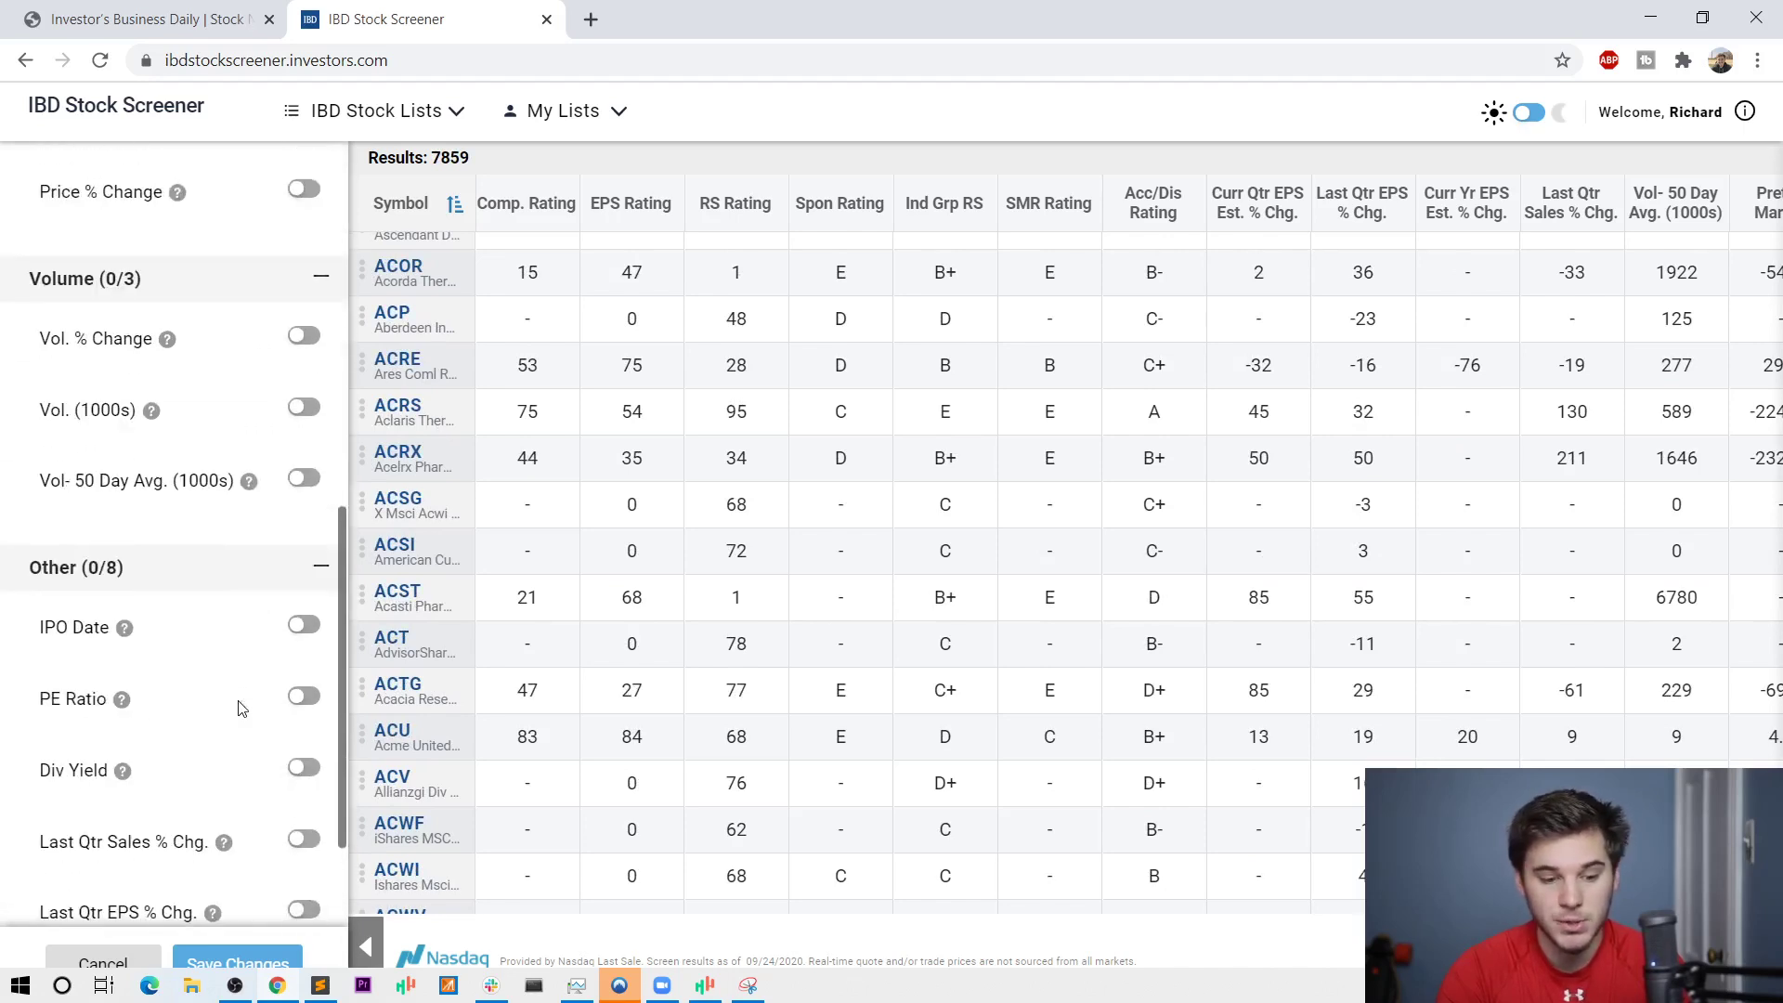
{"action": "scroll", "coordinate": [239, 708], "scroll_direction": "down", "scroll_amount": 1}
{"action": "left_click", "coordinate": [298, 510]}
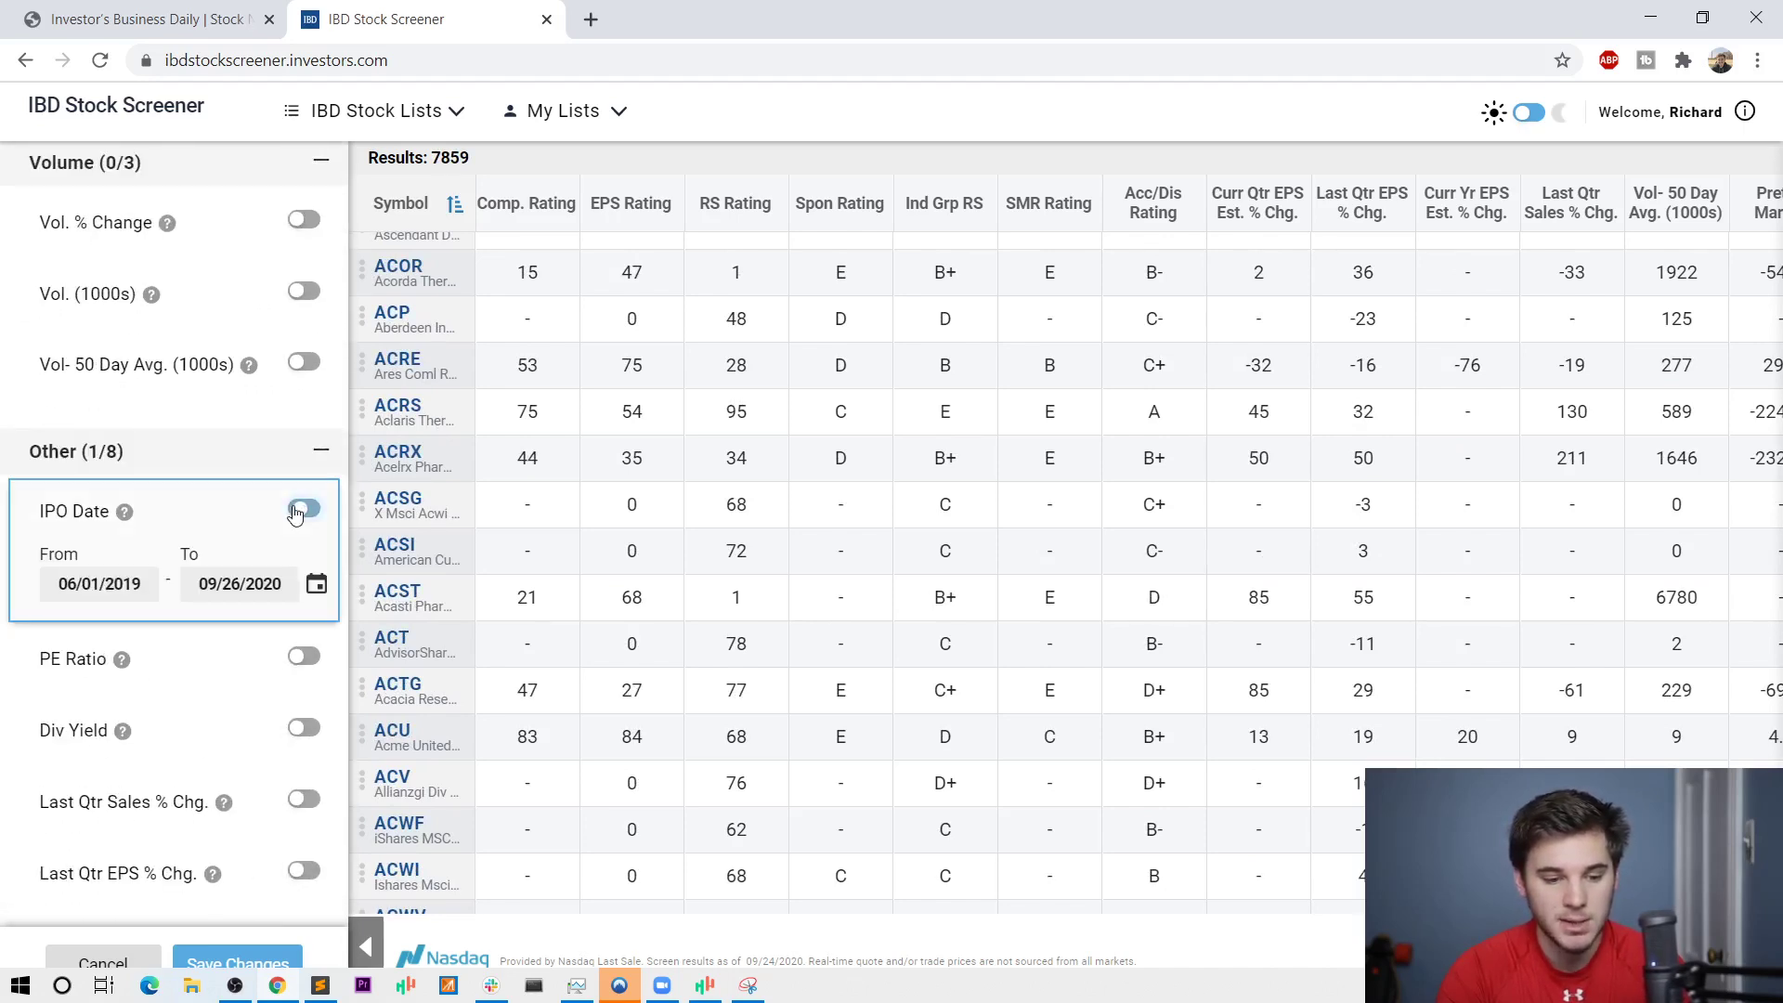
{"action": "left_click", "coordinate": [74, 590]}
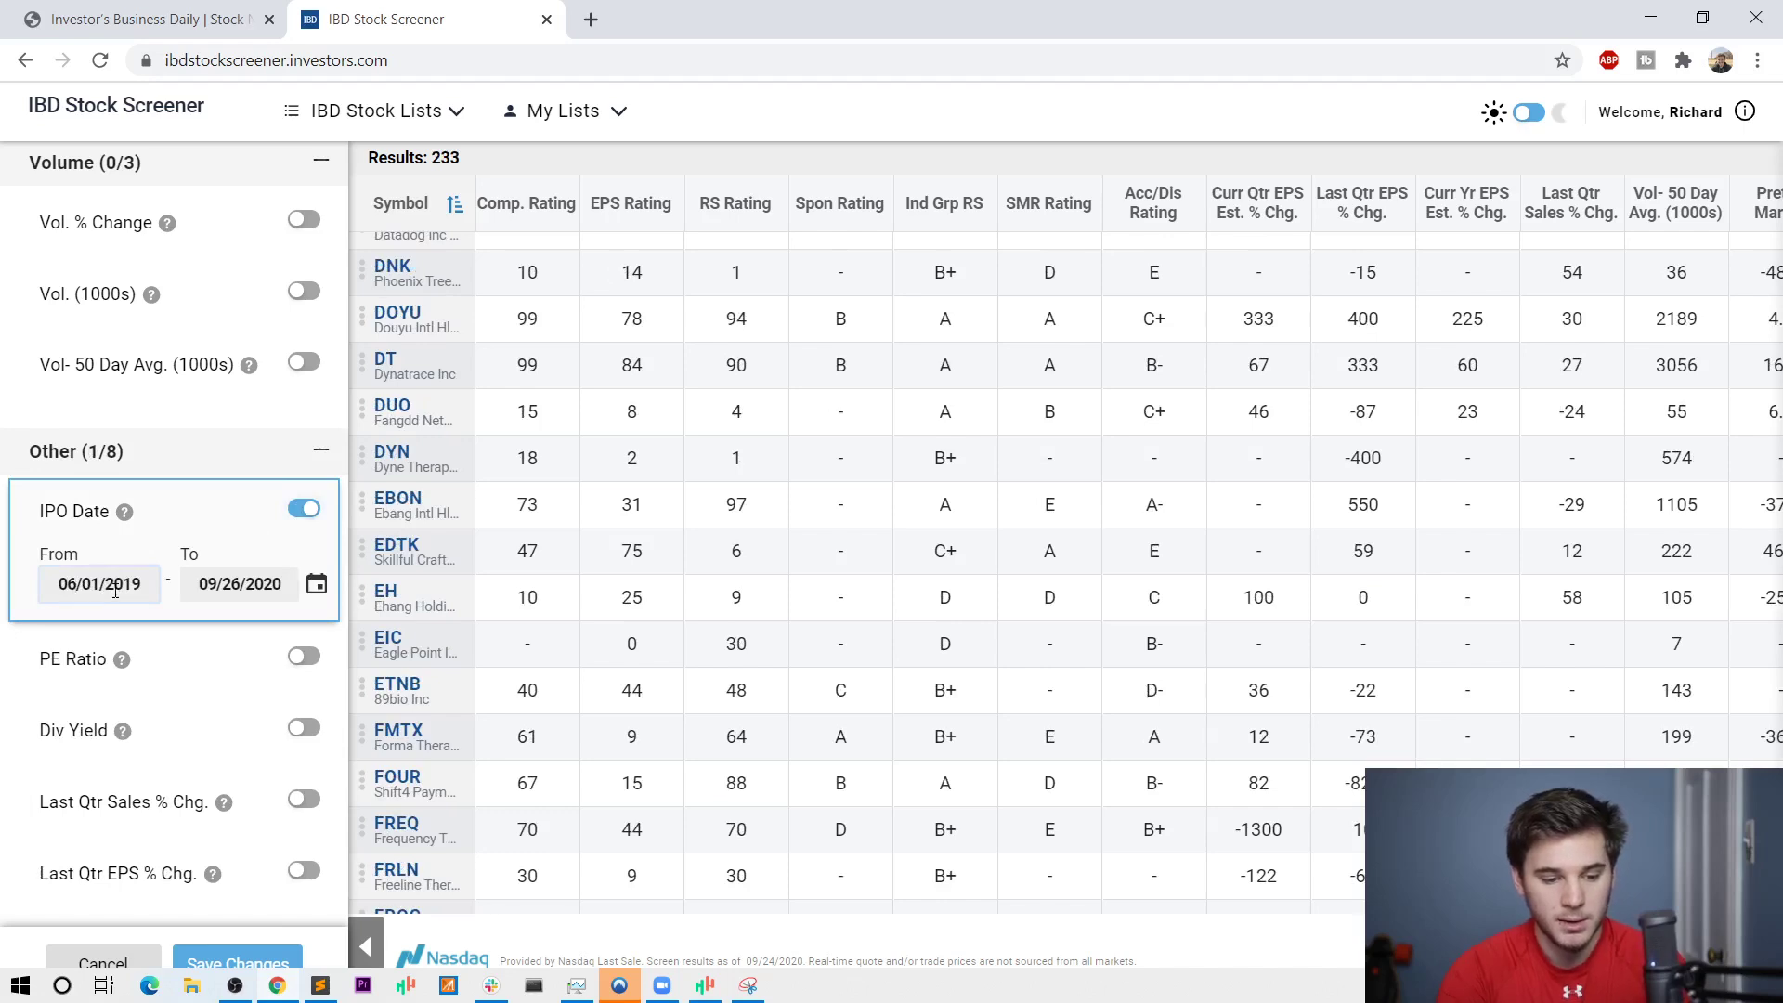
{"action": "key", "text": "BackSpace"}
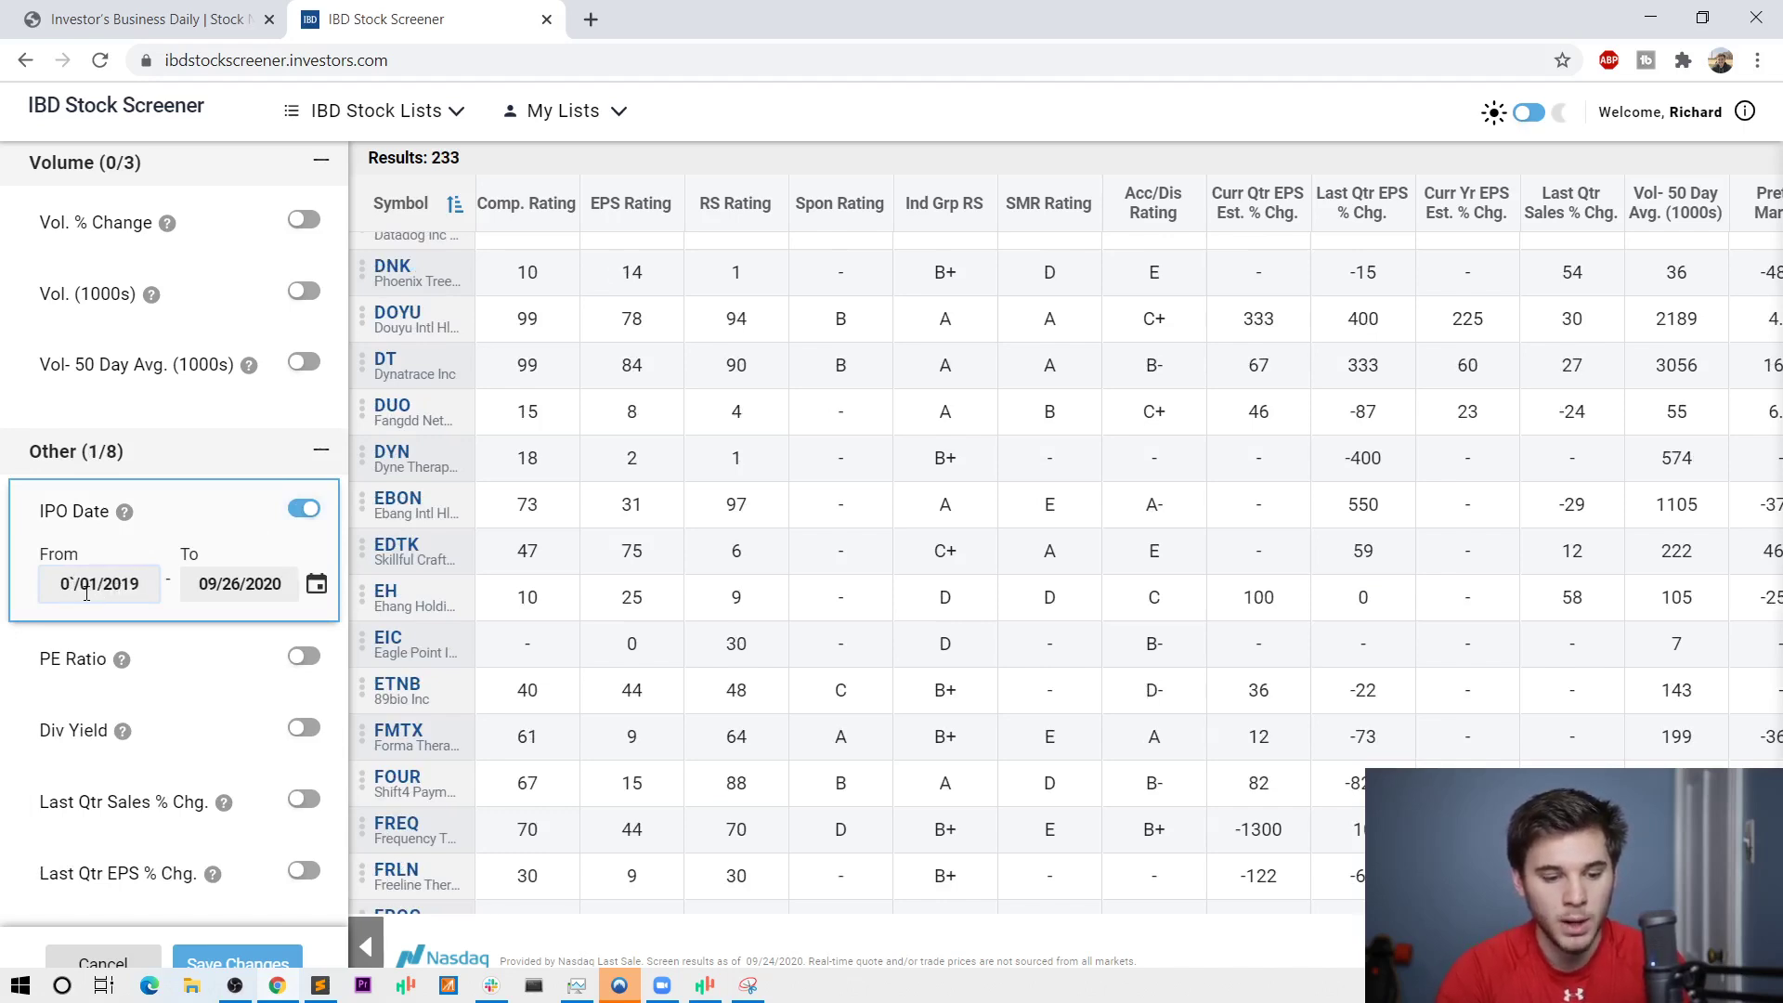
{"action": "type", "text": "1"}
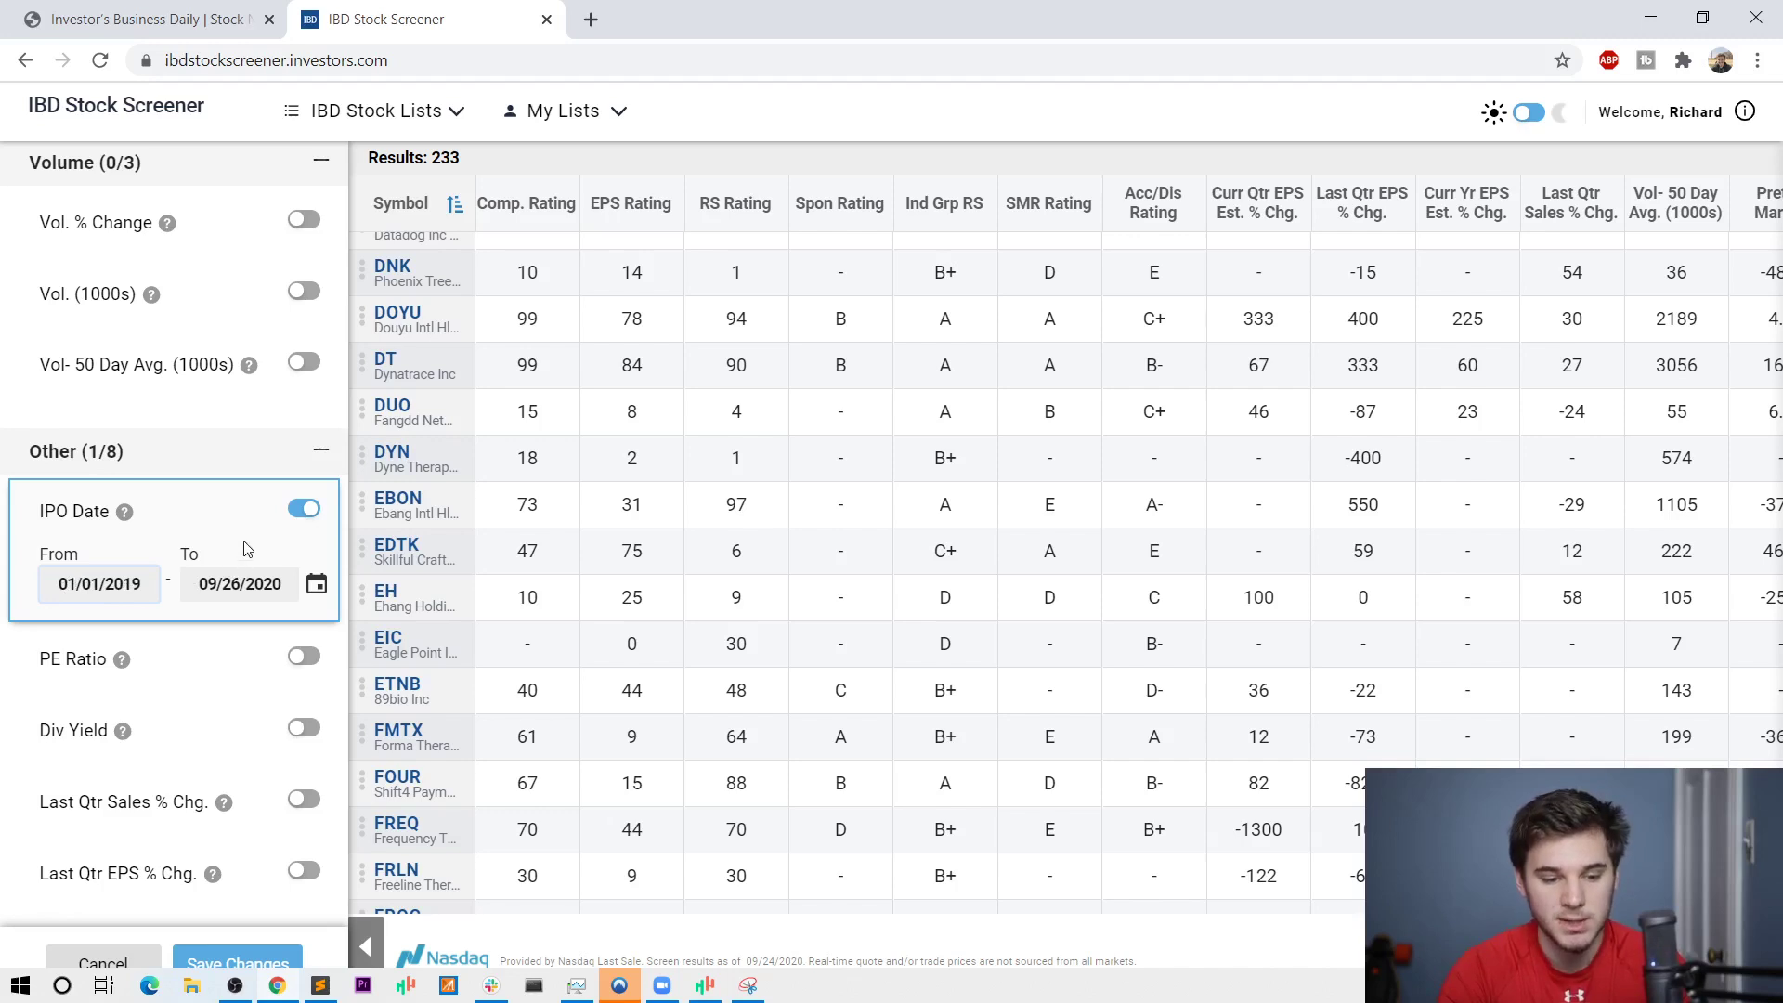
Enable the RS Rating filter with a minimum of 60 and the Price filter with a minimum of 15.00.
{"action": "scroll", "coordinate": [220, 738], "scroll_direction": "up", "scroll_amount": 9}
{"action": "scroll", "coordinate": [220, 738], "scroll_direction": "up", "scroll_amount": 2}
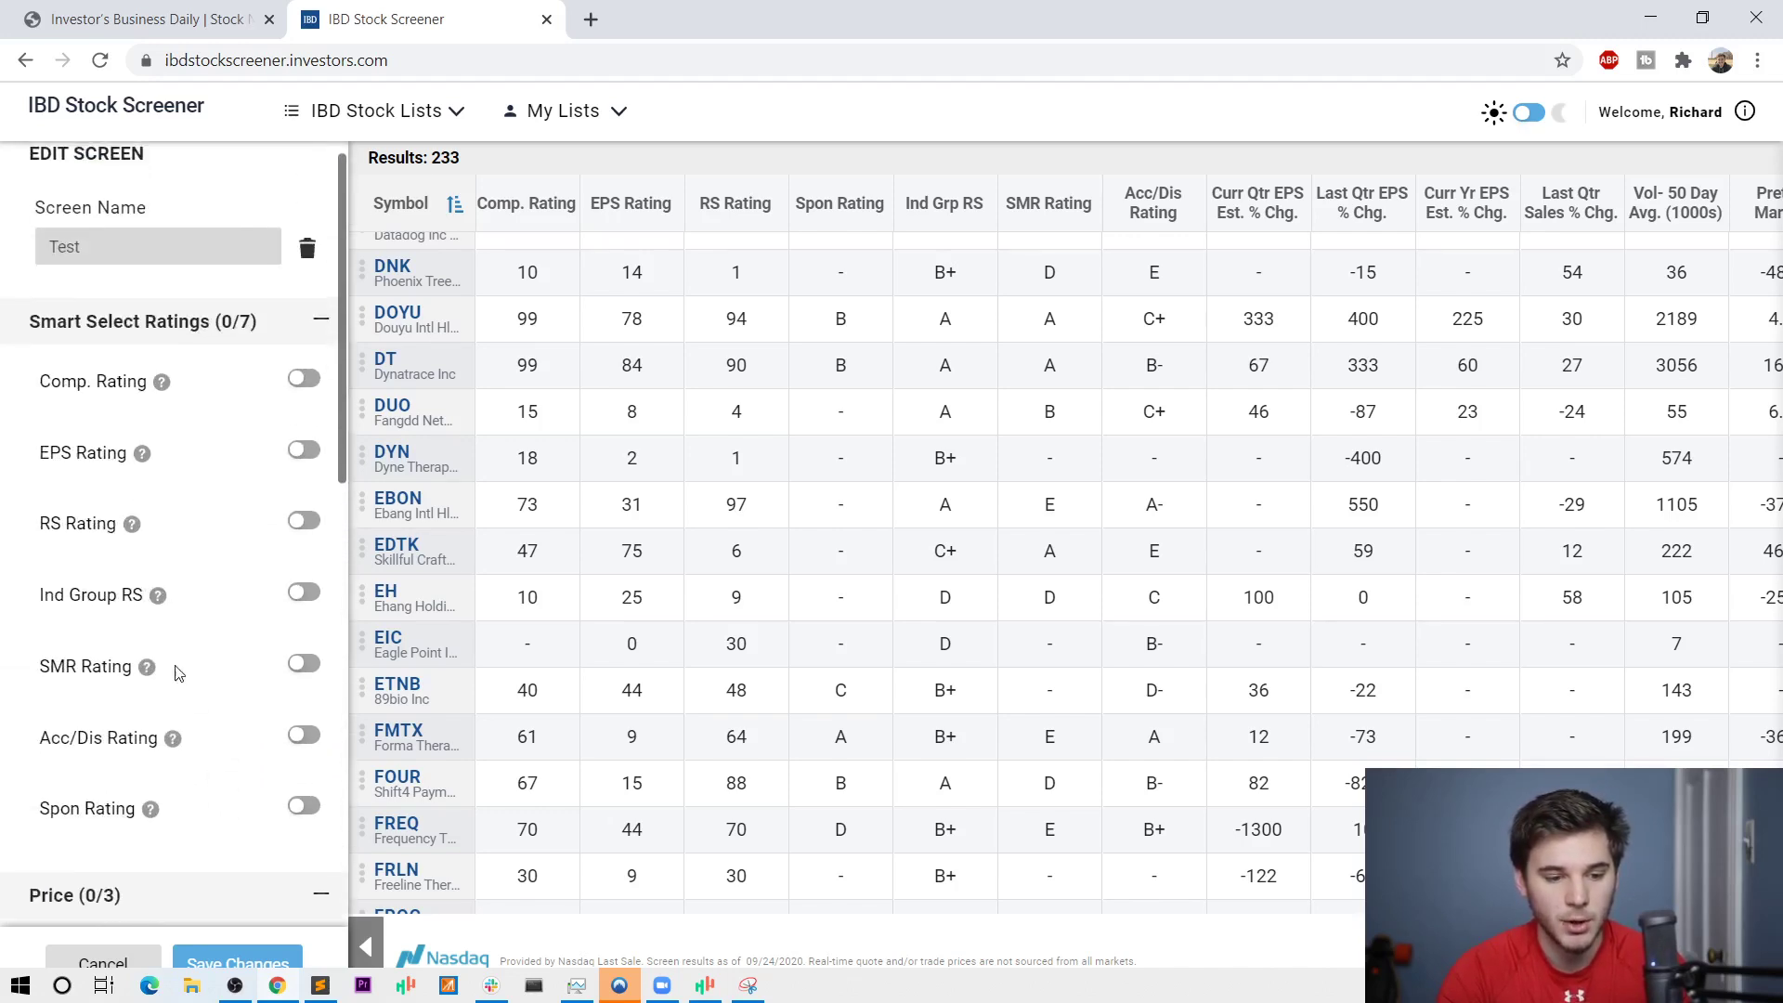
{"action": "left_click", "coordinate": [304, 521]}
{"action": "left_click_drag", "start_coordinate": [78, 582], "coordinate": [32, 586]}
{"action": "type", "text": "60"}
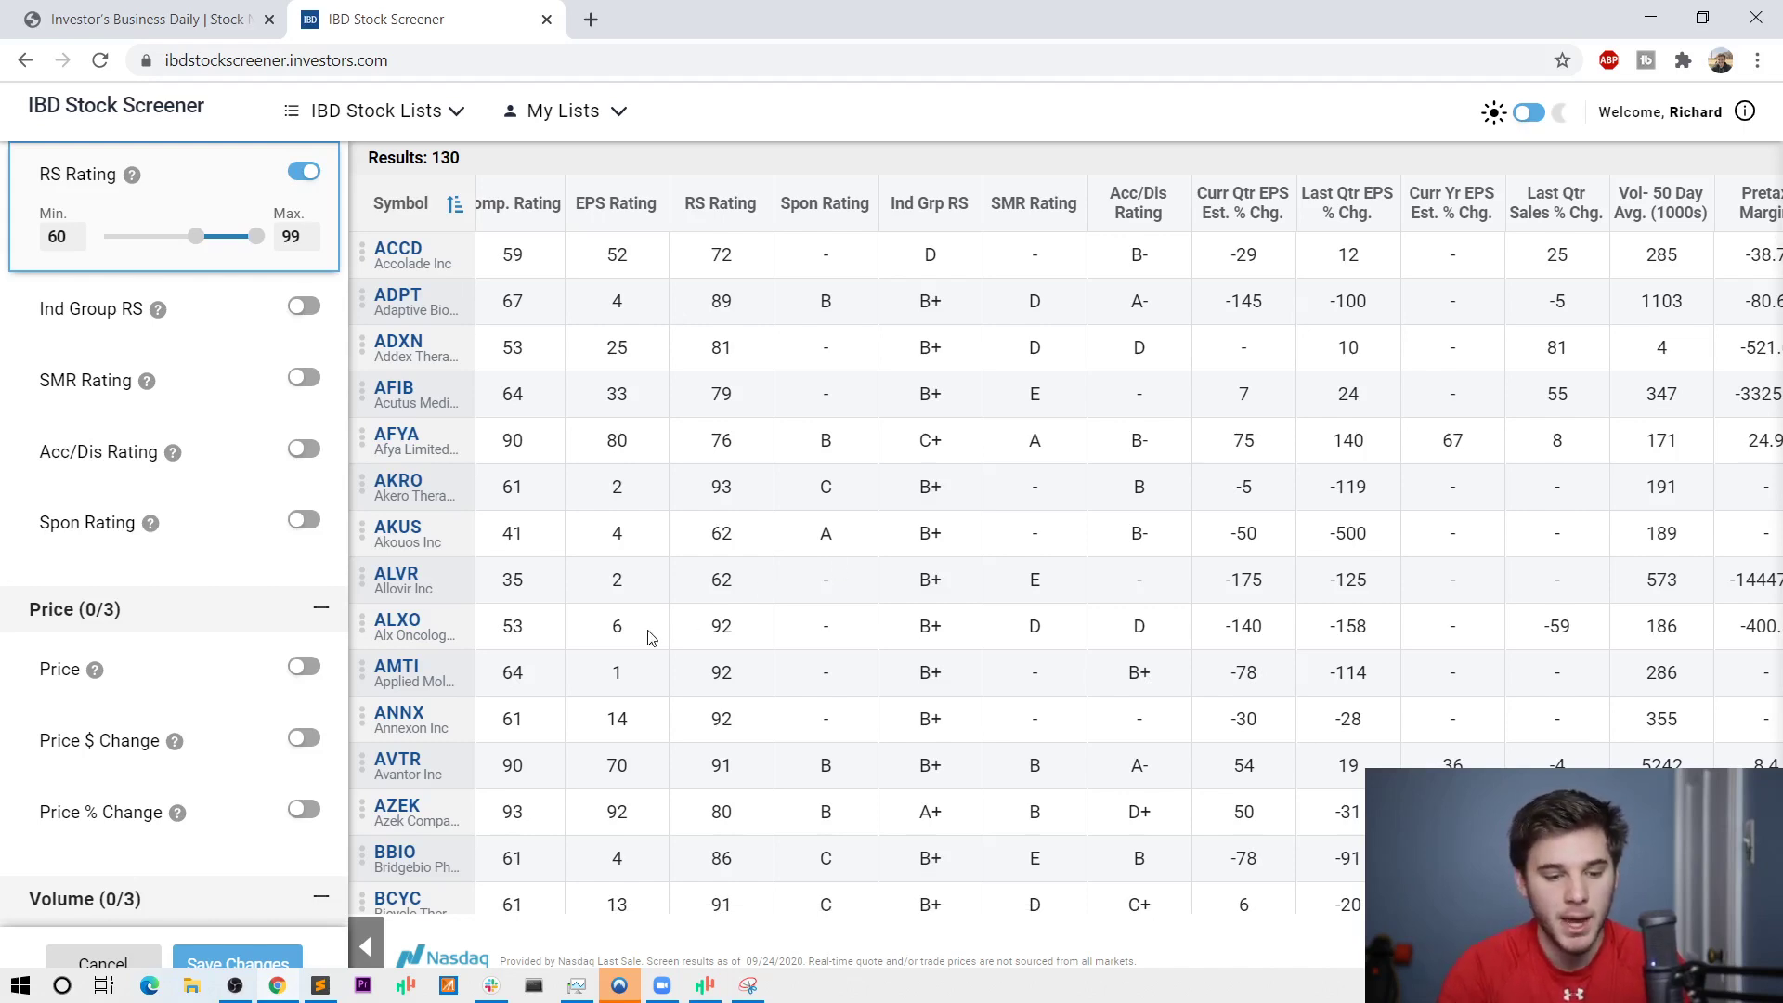
{"action": "left_click", "coordinate": [300, 668]}
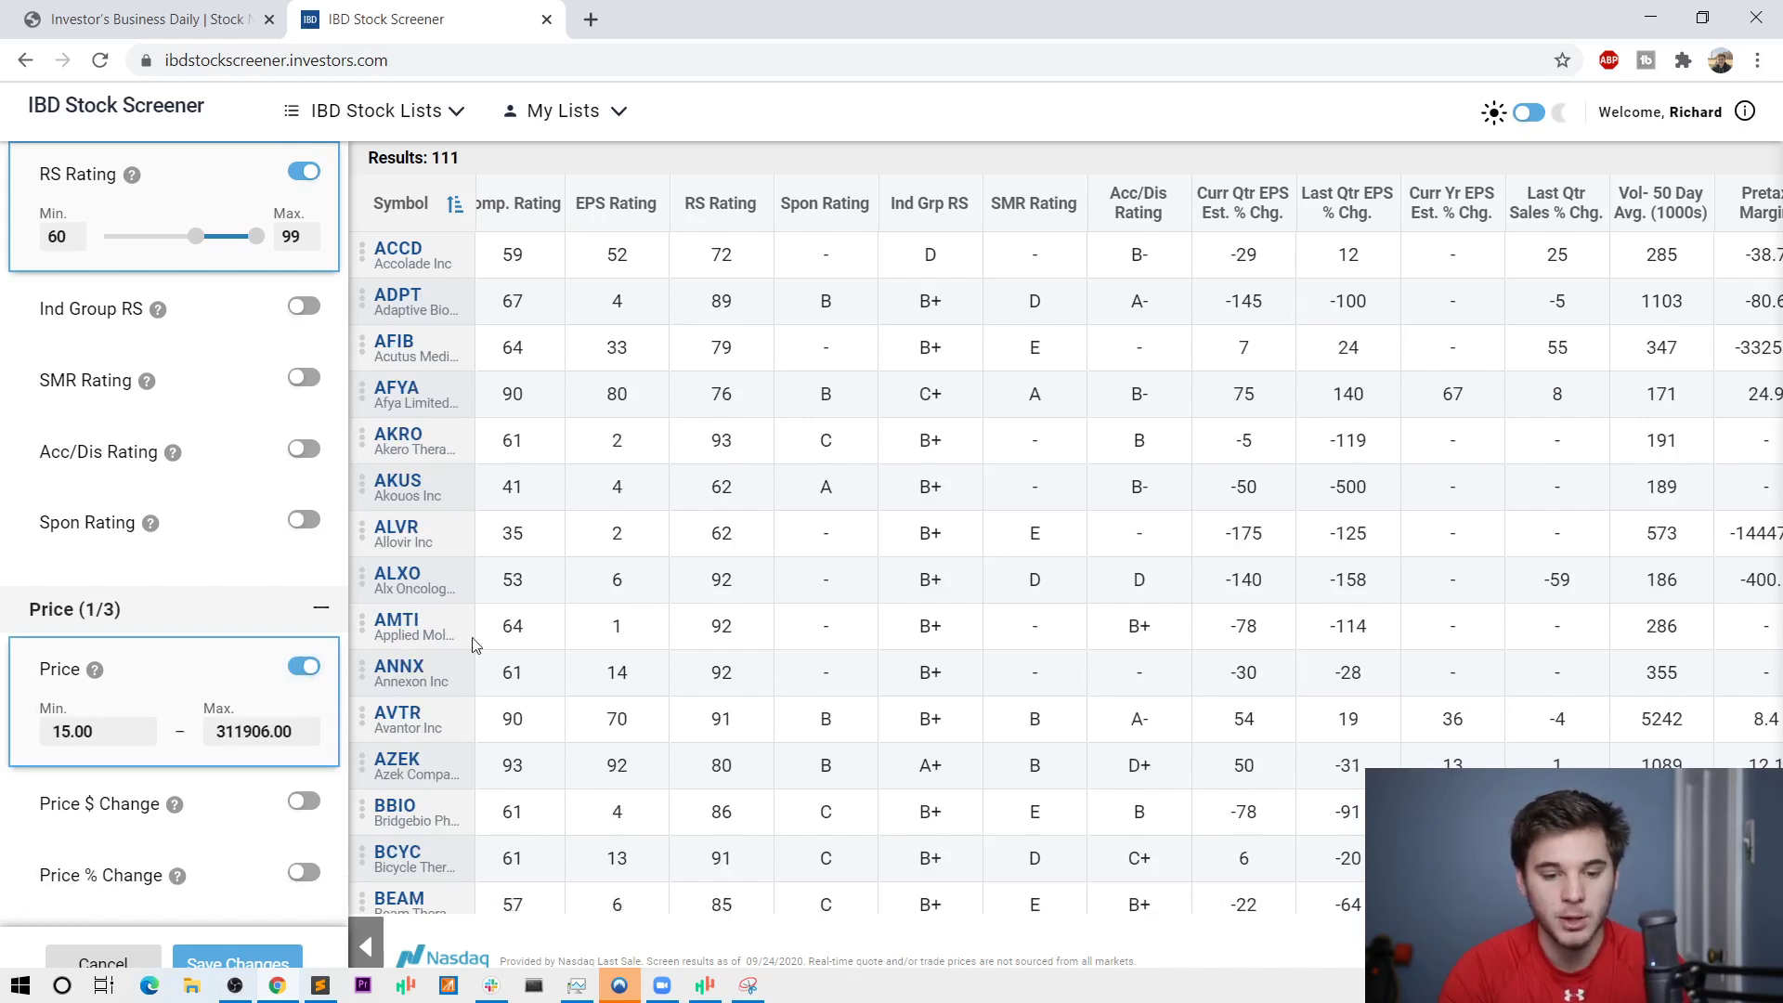
Examine the recent-IPO stocks in the filtered results and their ratings.
{"action": "scroll", "coordinate": [595, 756], "scroll_direction": "down", "scroll_amount": 5}
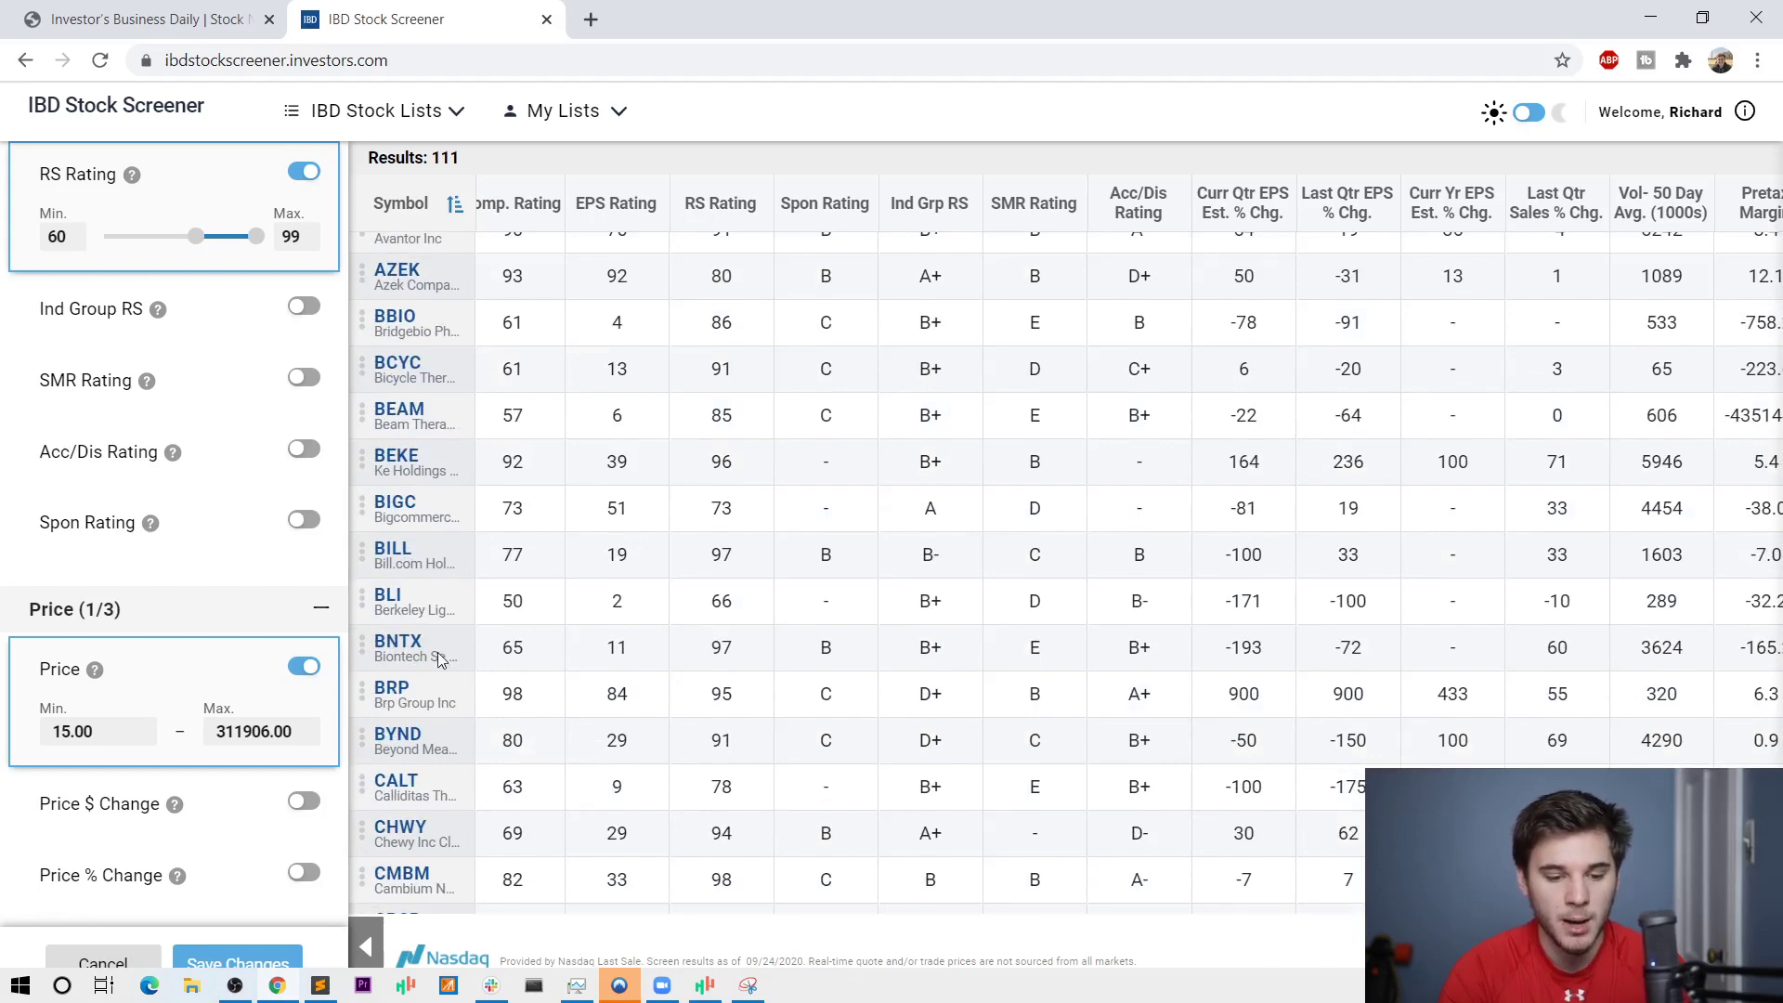
{"action": "scroll", "coordinate": [452, 740], "scroll_direction": "down", "scroll_amount": 5}
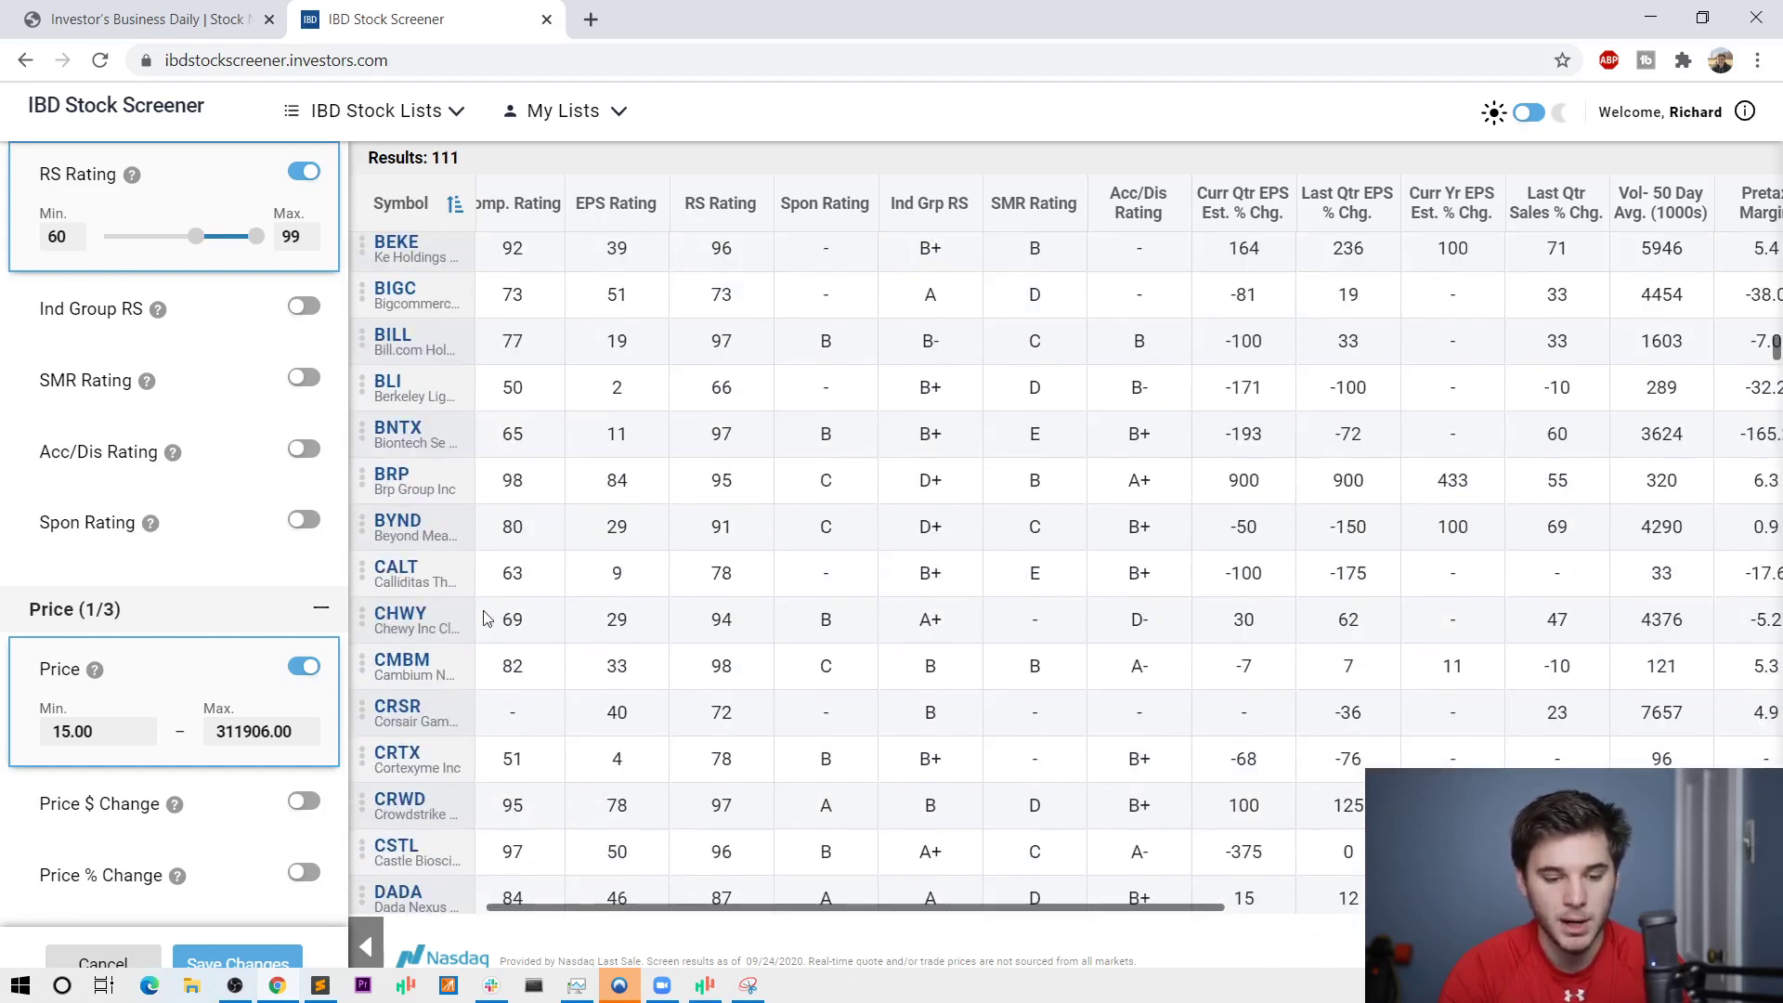
{"action": "scroll", "coordinate": [449, 603], "scroll_direction": "down", "scroll_amount": 4}
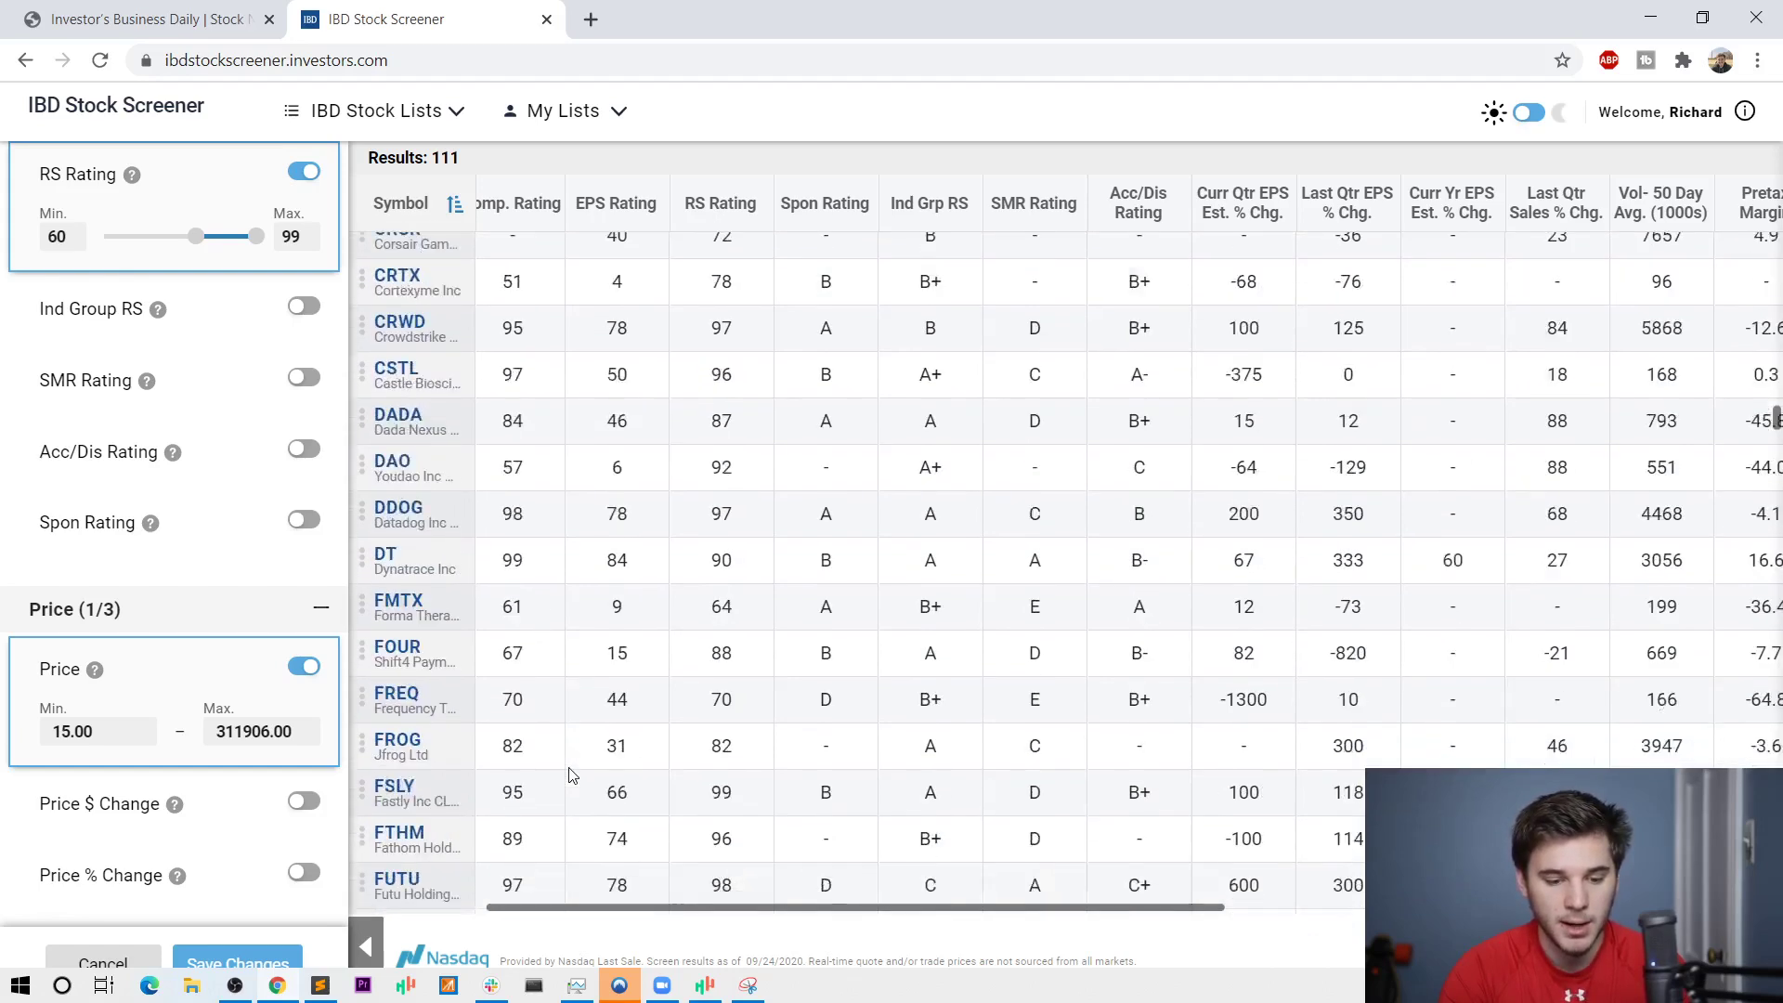
{"action": "scroll", "coordinate": [536, 697], "scroll_direction": "down", "scroll_amount": 2}
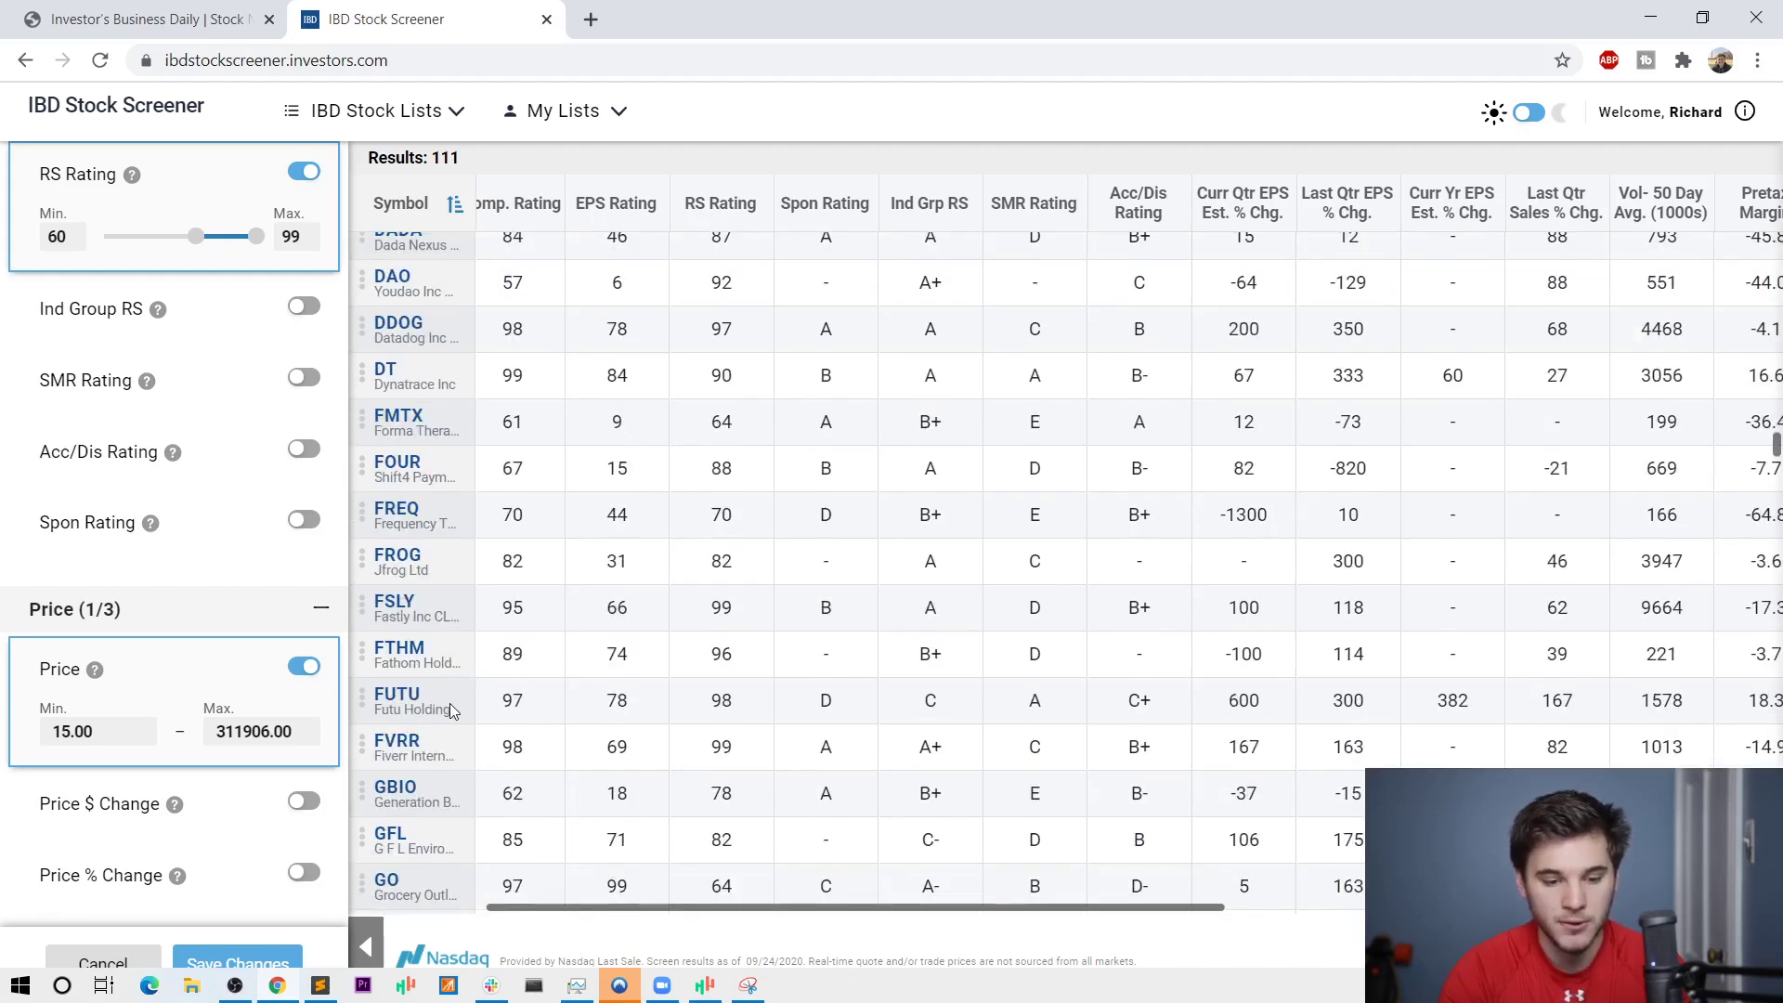
{"action": "scroll", "coordinate": [526, 789], "scroll_direction": "down", "scroll_amount": 1}
{"action": "scroll", "coordinate": [526, 789], "scroll_direction": "down", "scroll_amount": 15}
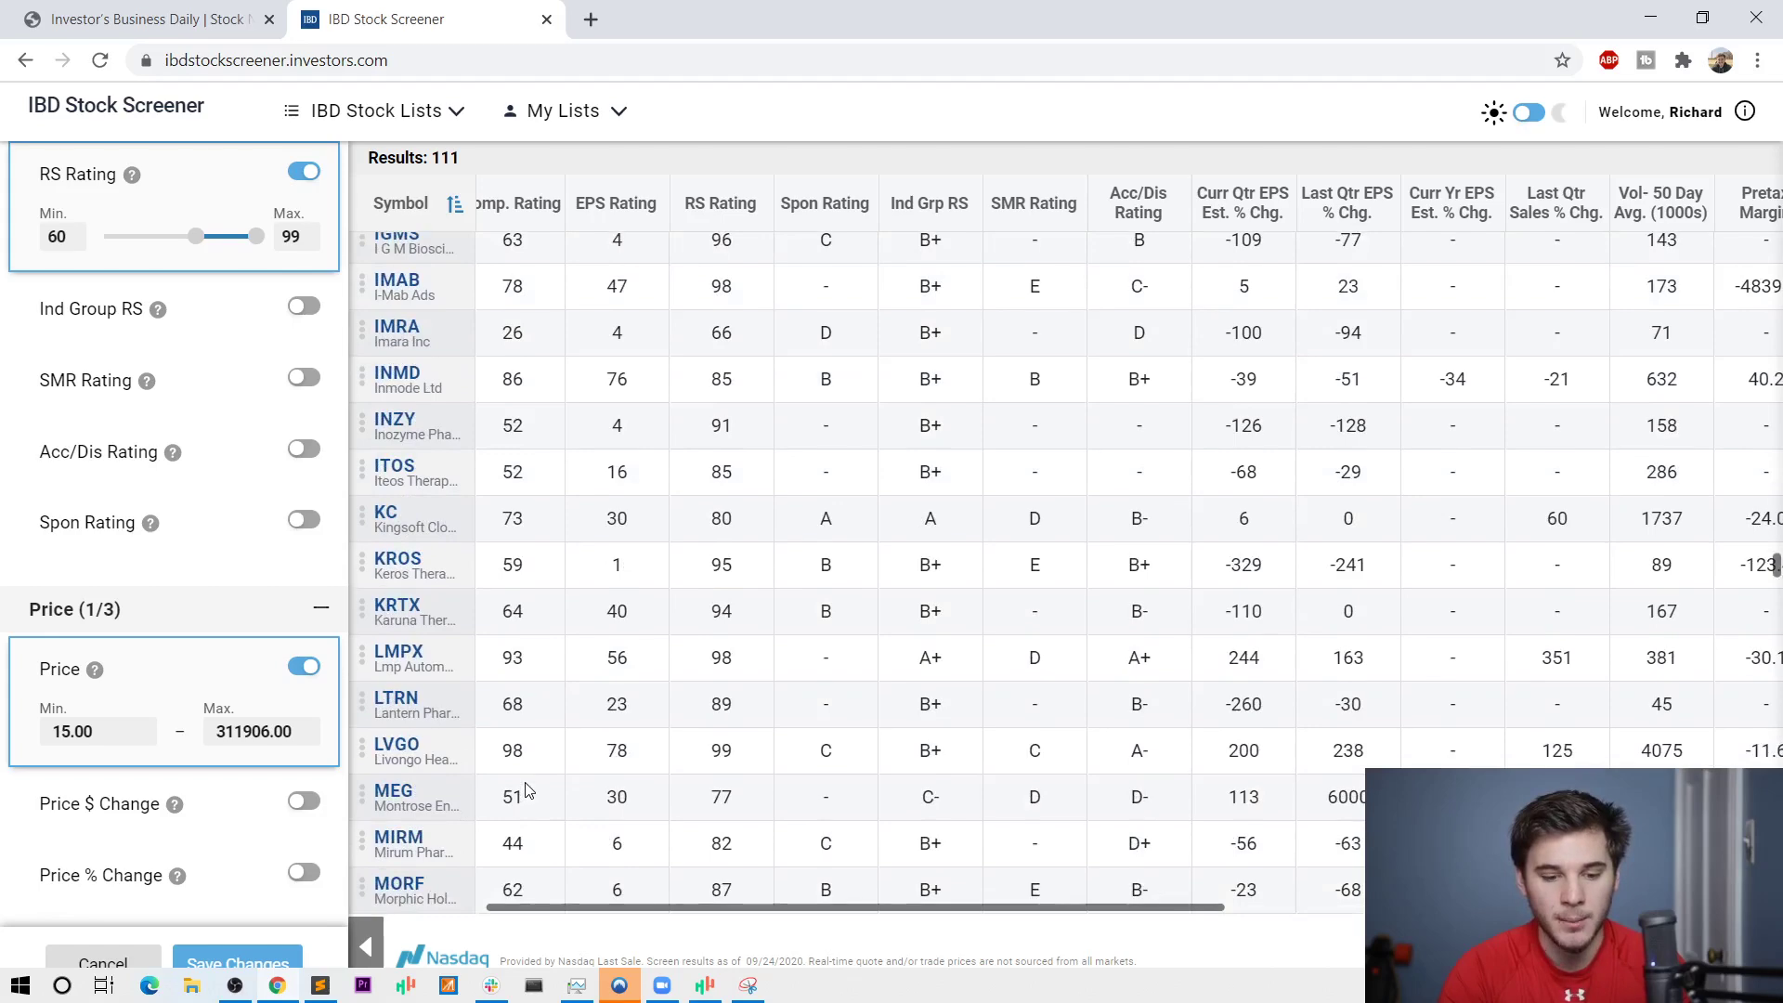
{"action": "scroll", "coordinate": [526, 789], "scroll_direction": "down", "scroll_amount": 4}
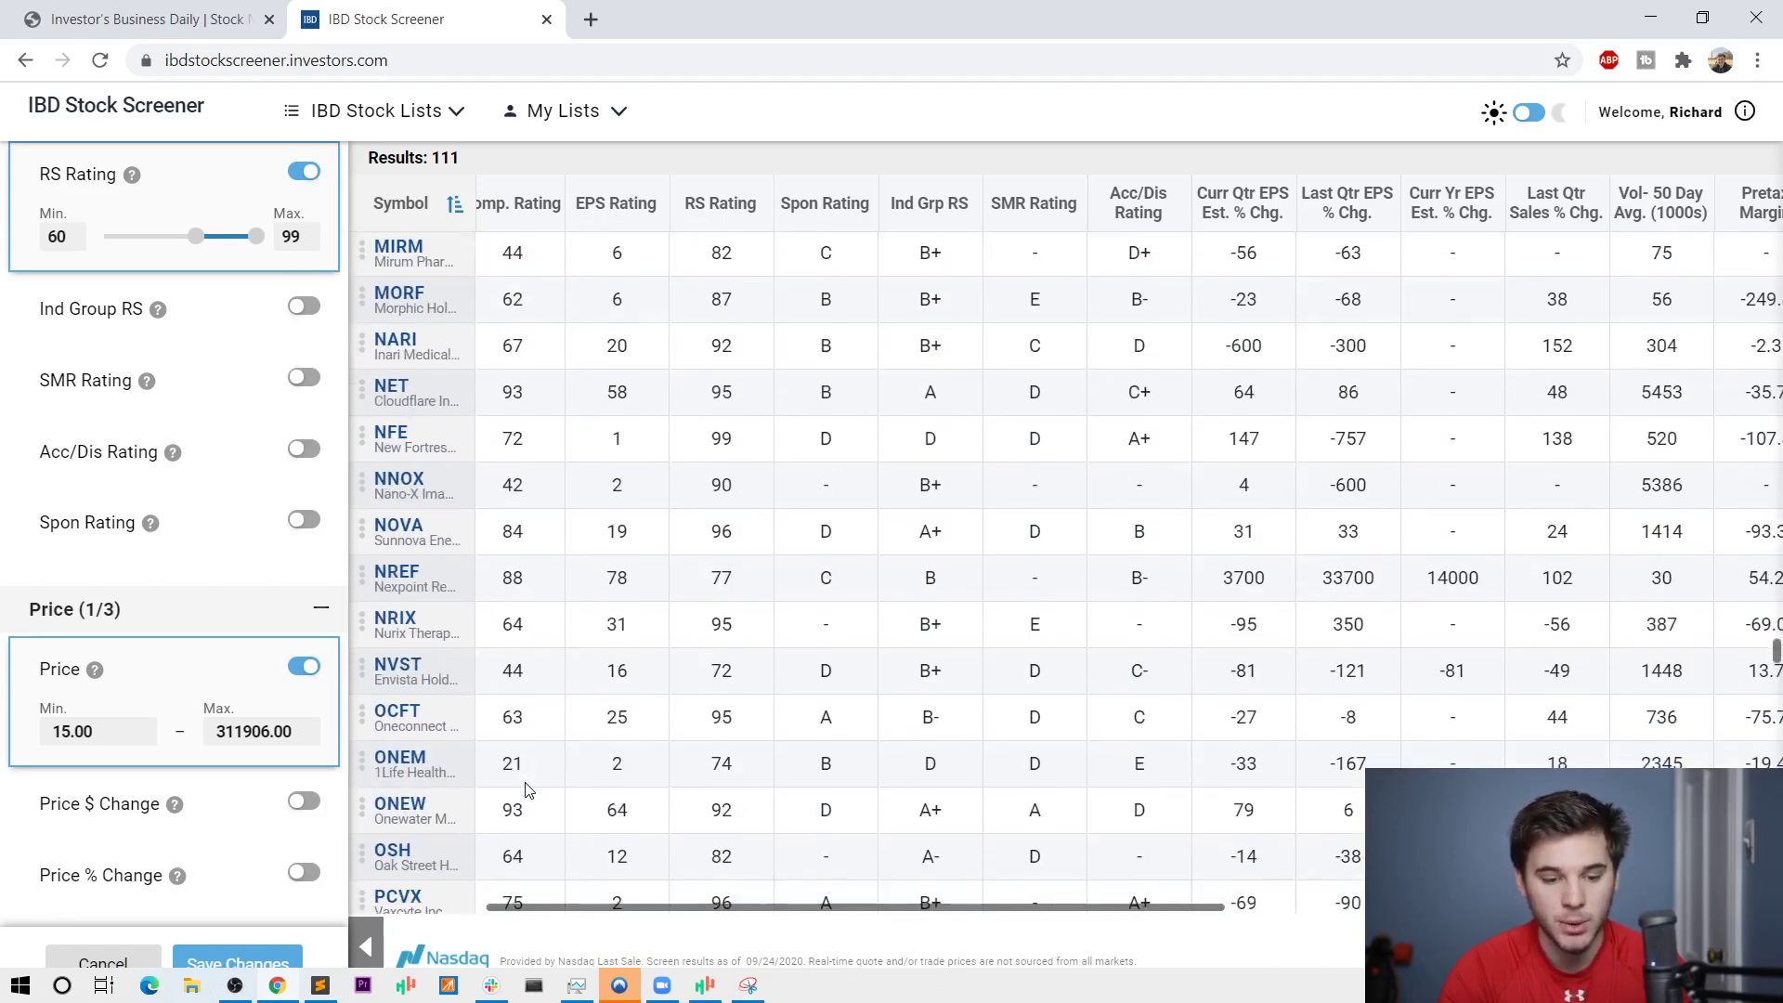
{"action": "scroll", "coordinate": [525, 789], "scroll_direction": "down", "scroll_amount": 10}
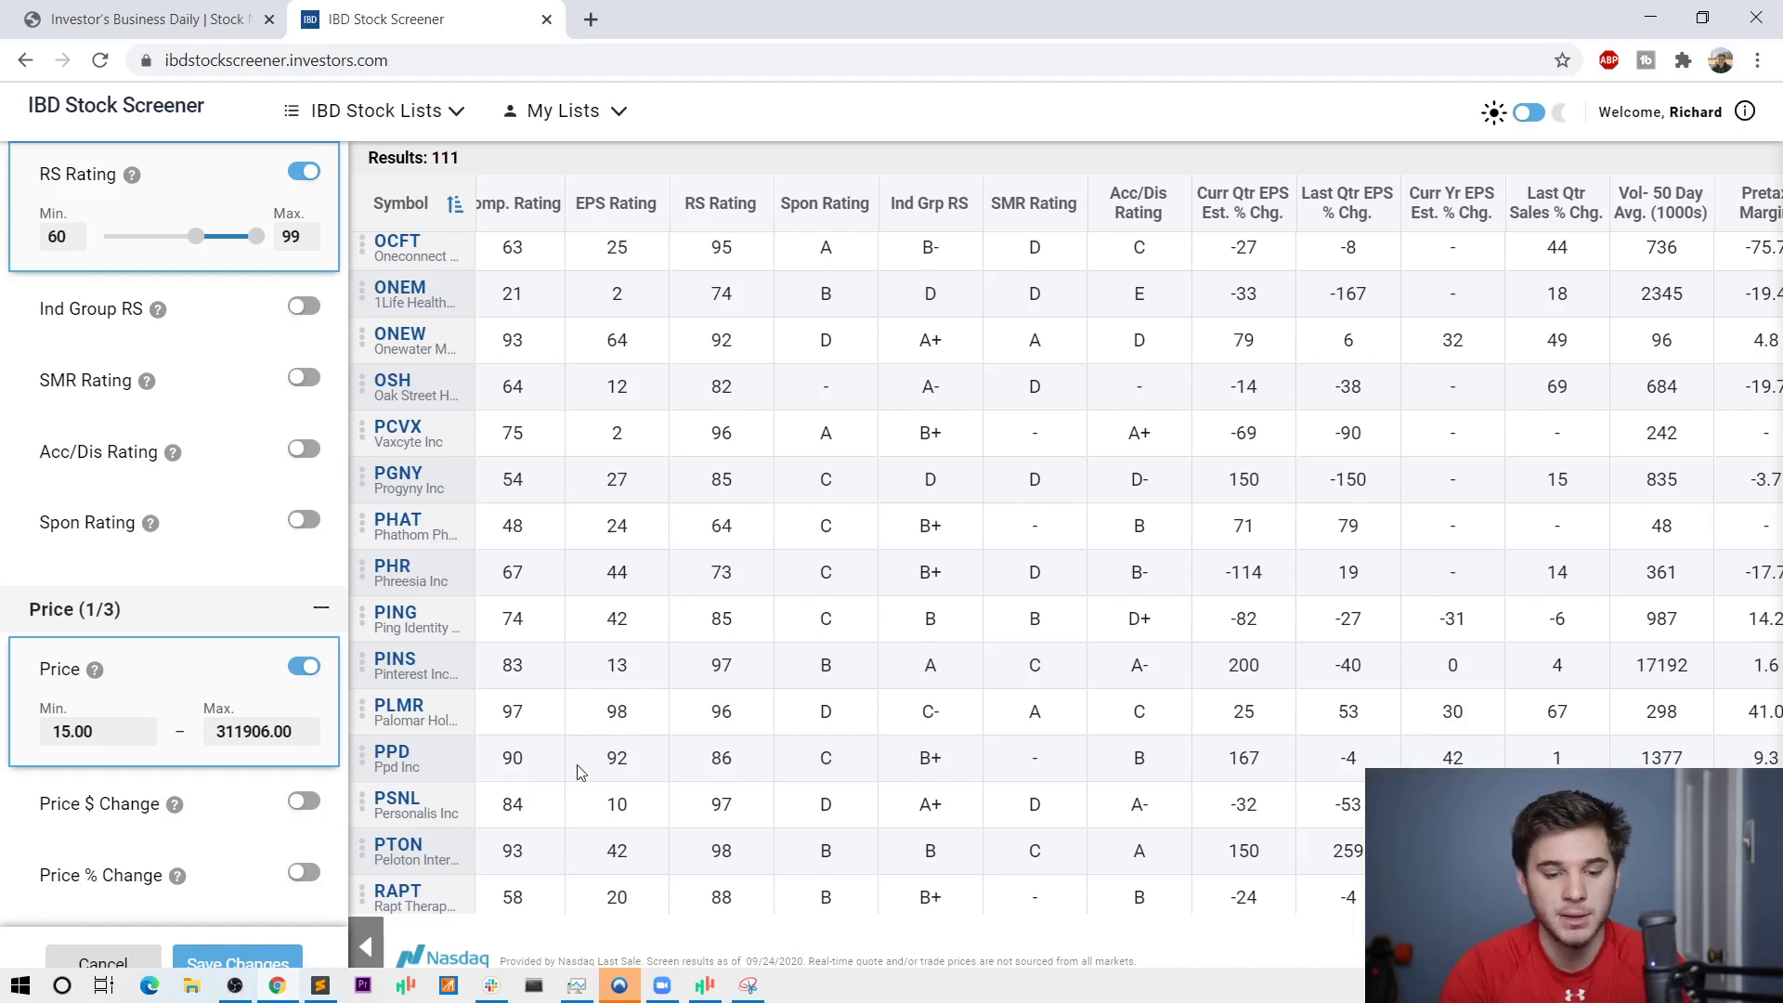
Save the edited RS Rating, Price and IPO Date filters to the Test screen.
{"action": "scroll", "coordinate": [580, 766], "scroll_direction": "down", "scroll_amount": 1}
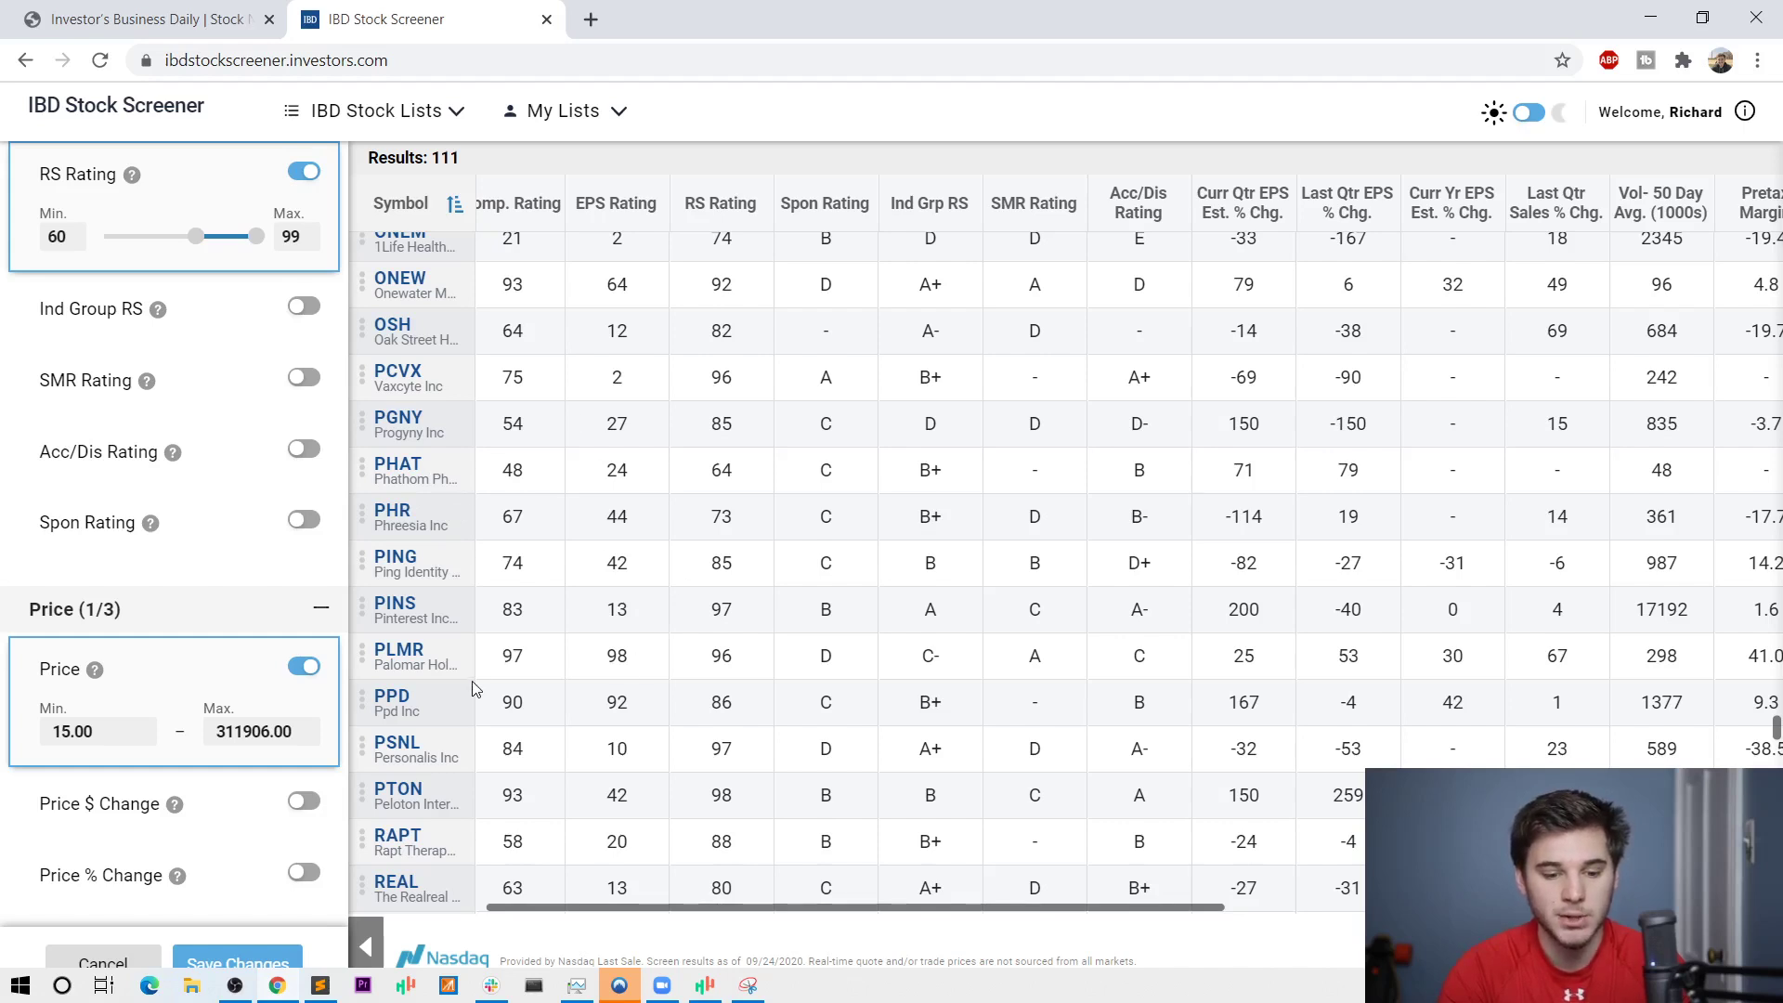
{"action": "scroll", "coordinate": [260, 891], "scroll_direction": "down", "scroll_amount": 4}
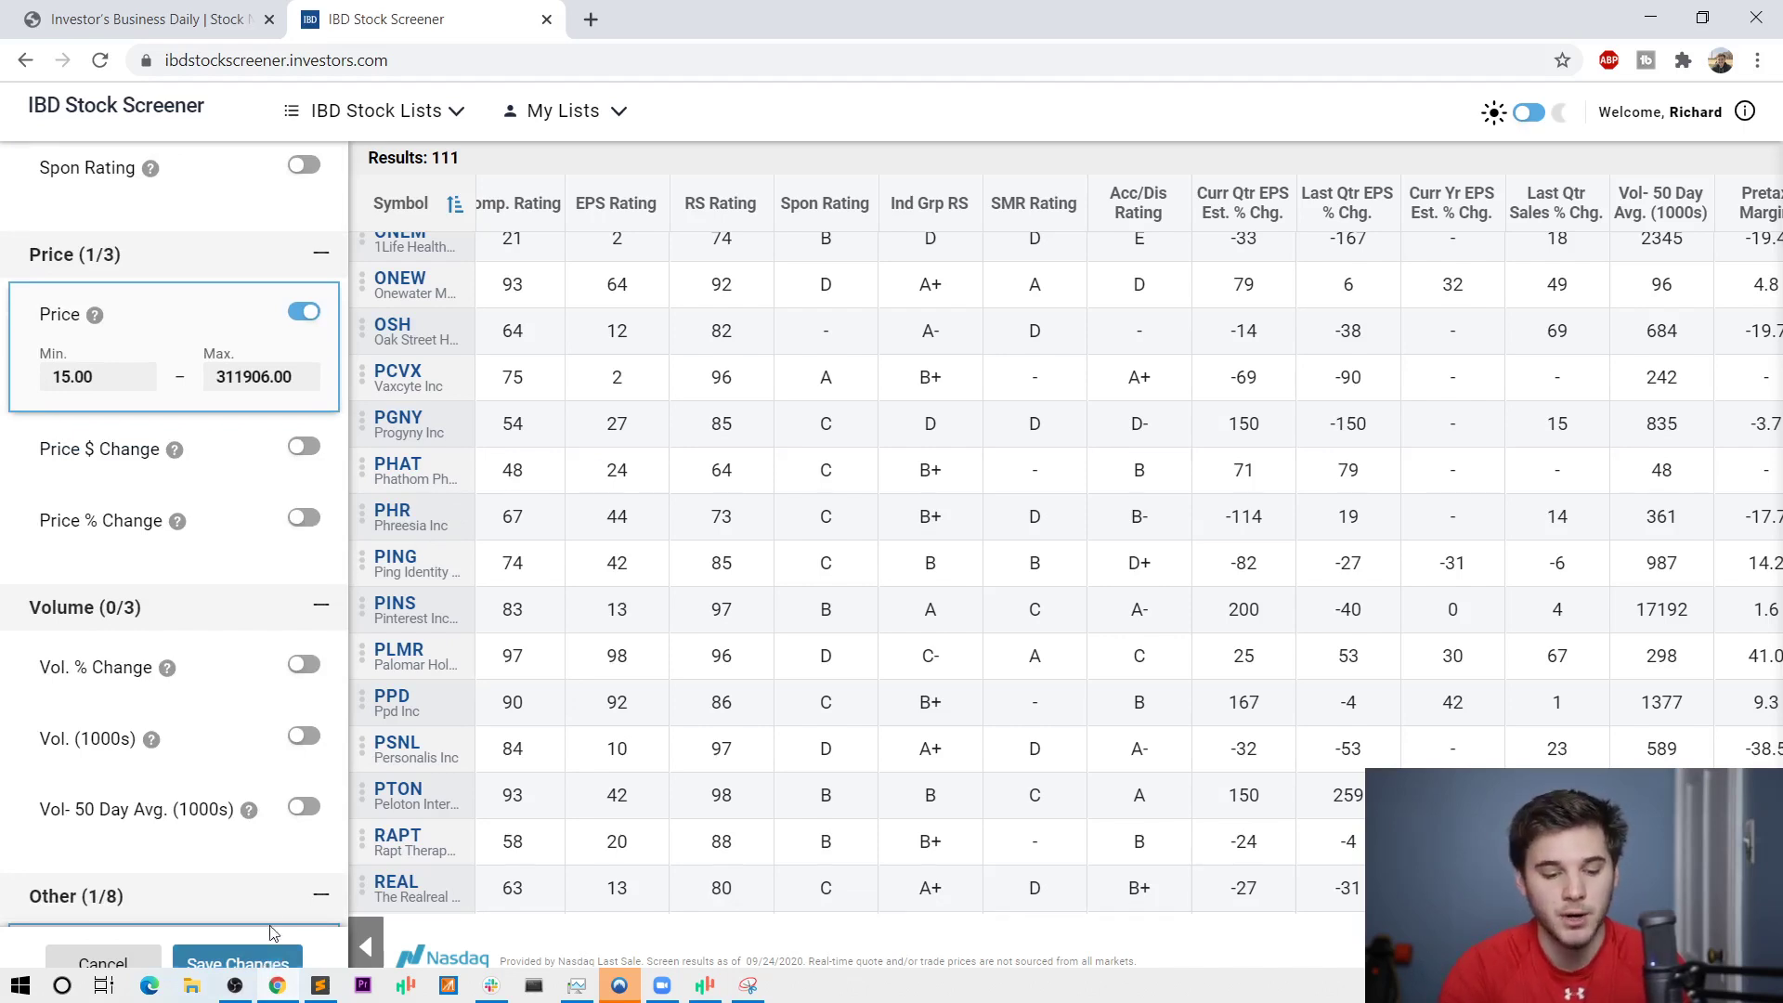
{"action": "left_click", "coordinate": [226, 959]}
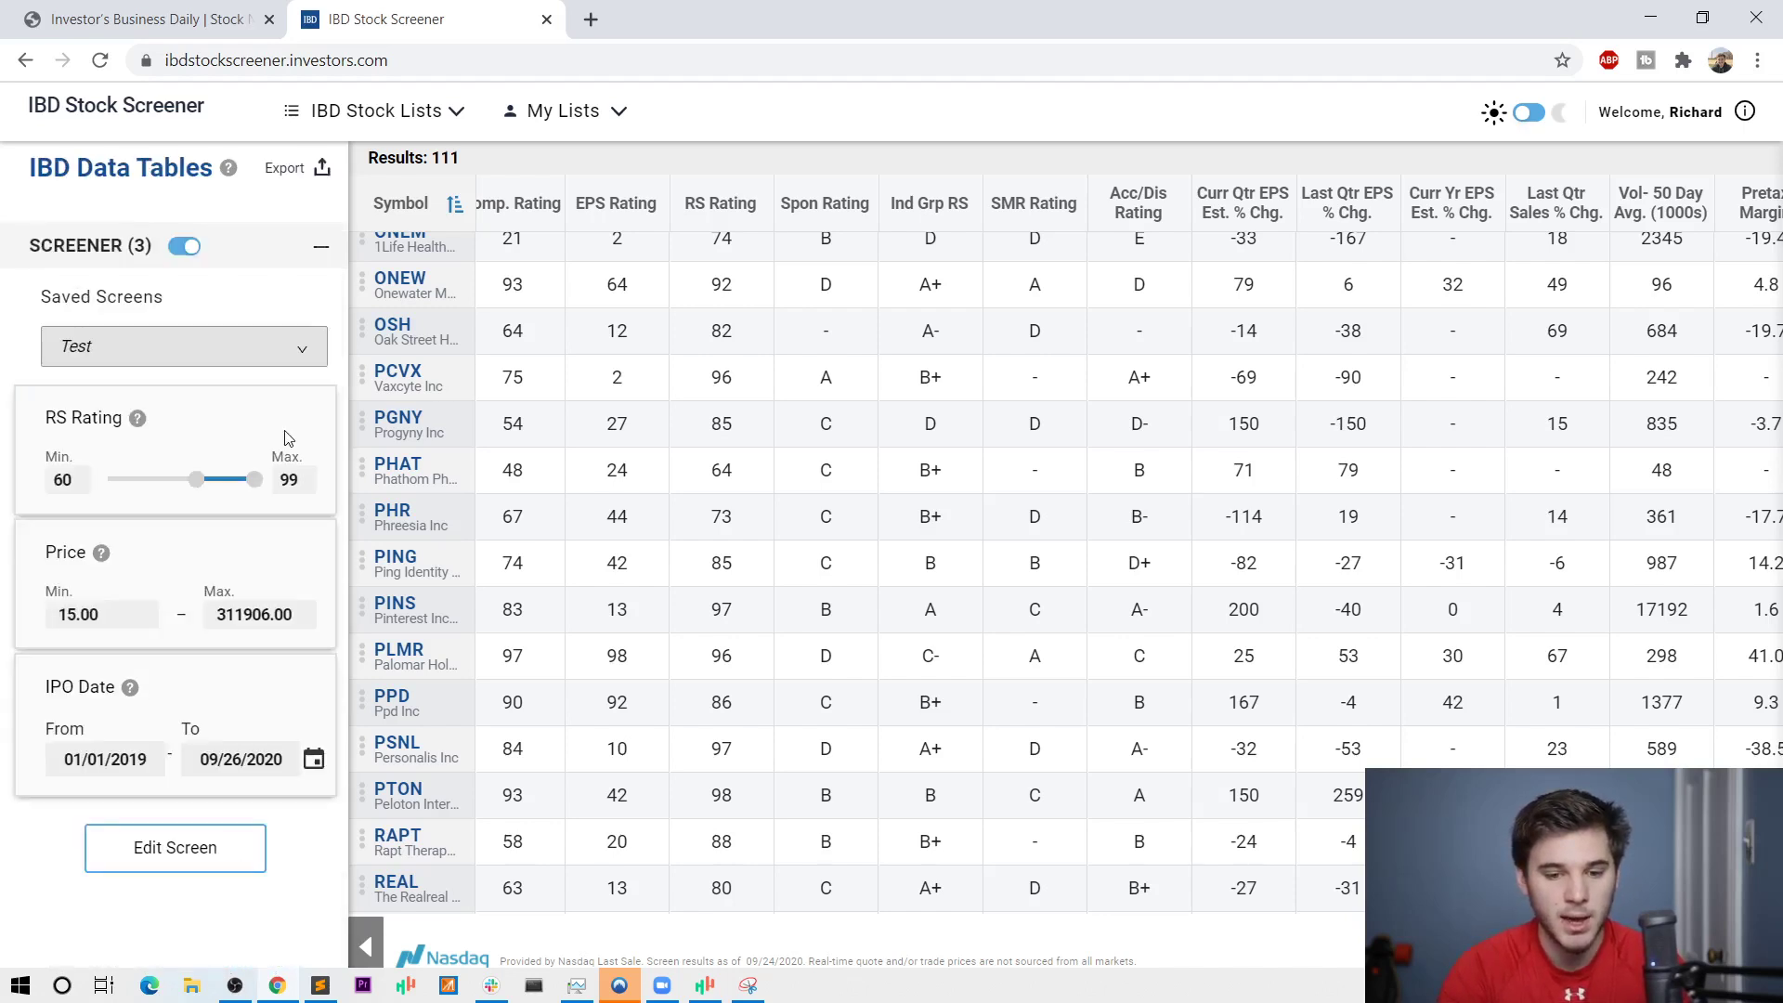
Export the filtered stock list and open the downloaded spreadsheet in Excel.
{"action": "left_click", "coordinate": [322, 173]}
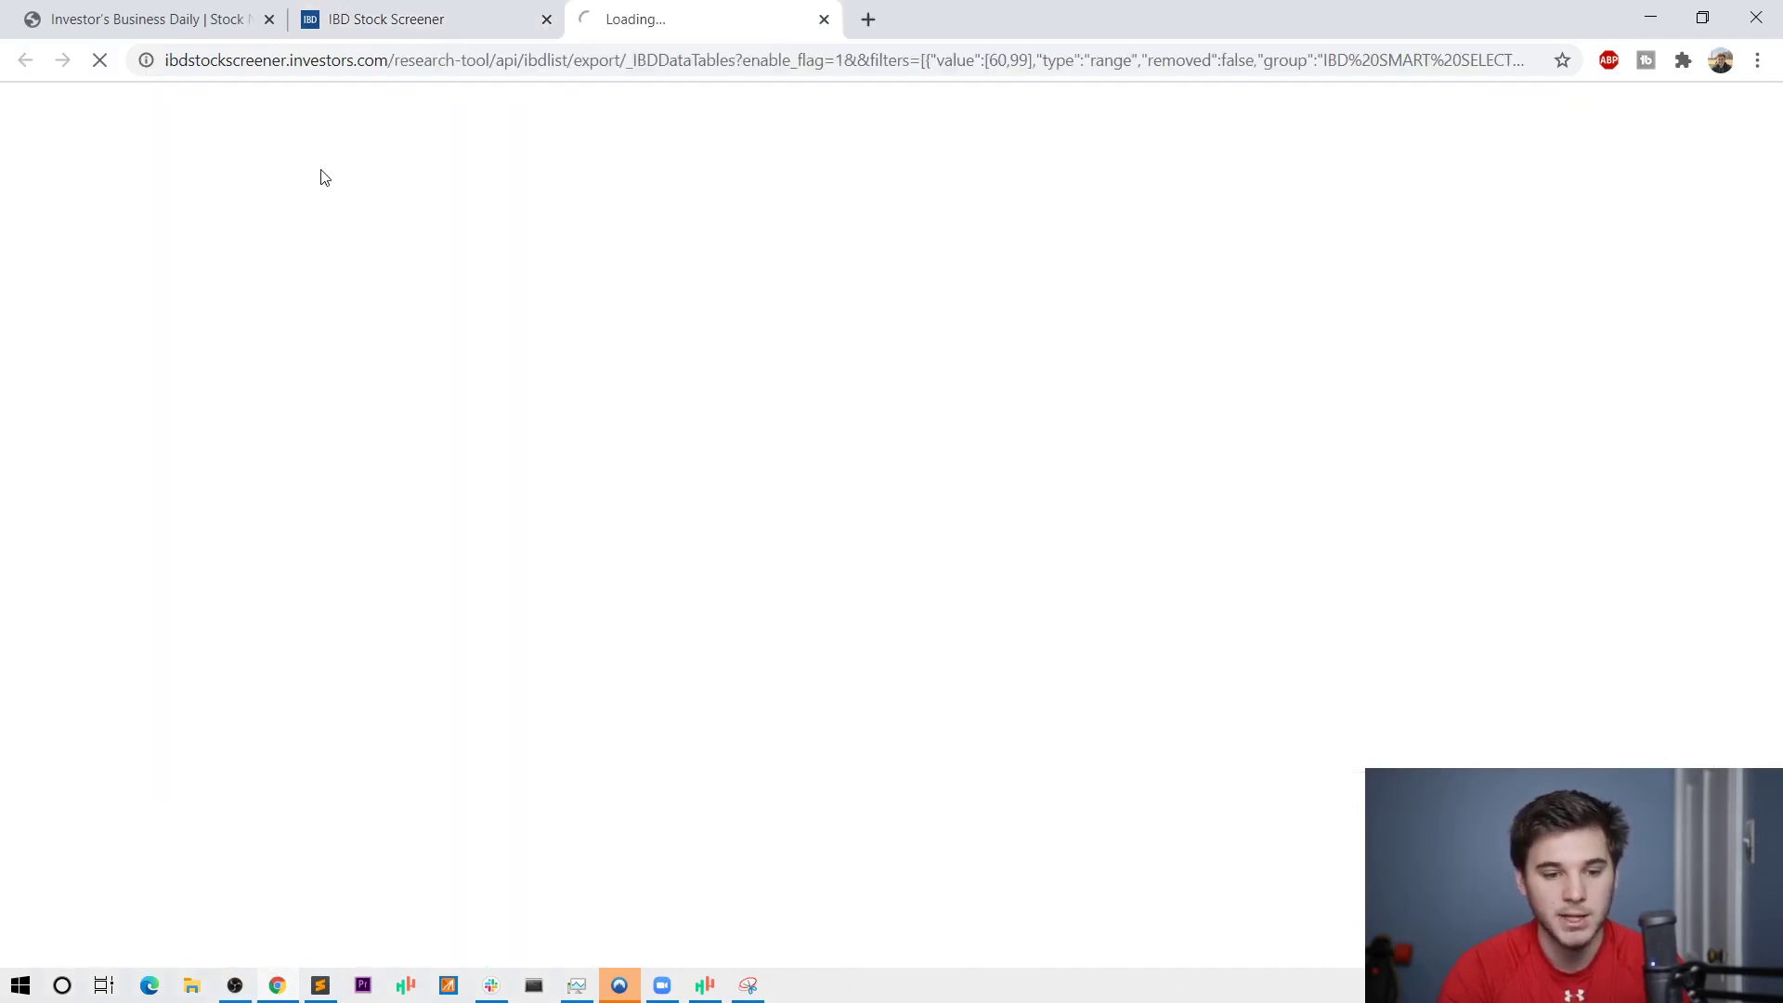
{"action": "left_click", "coordinate": [376, 110]}
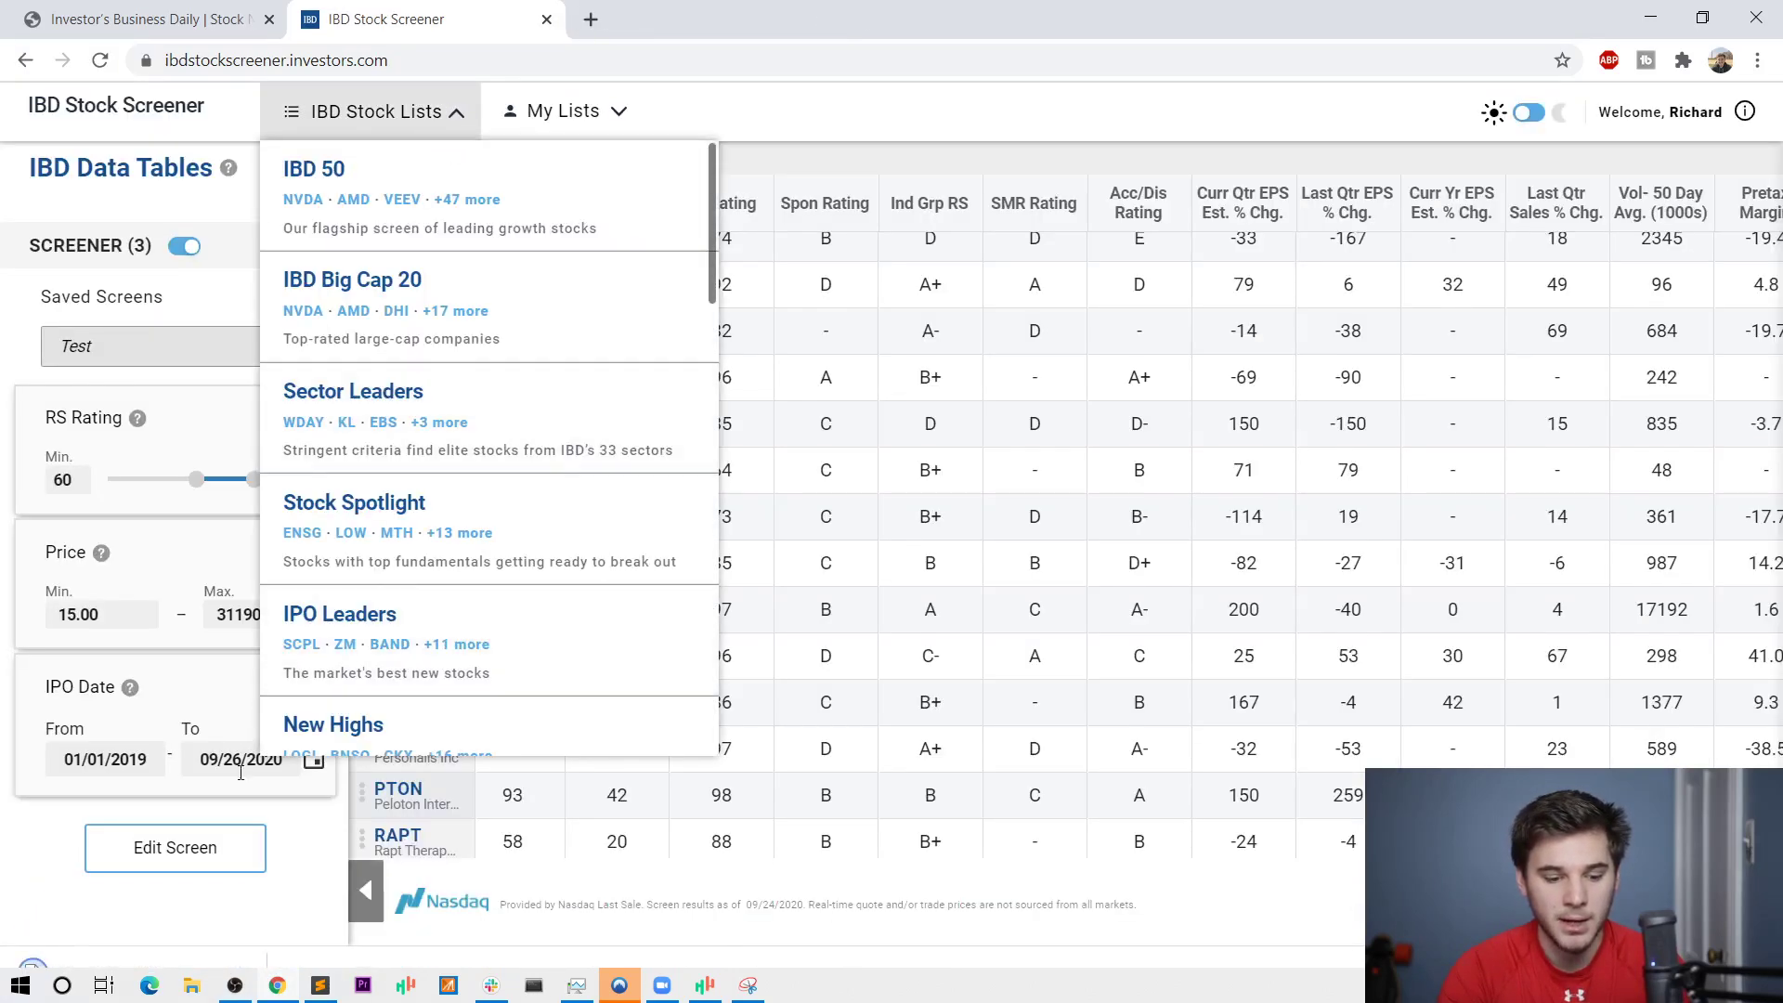
{"action": "left_click", "coordinate": [160, 965]}
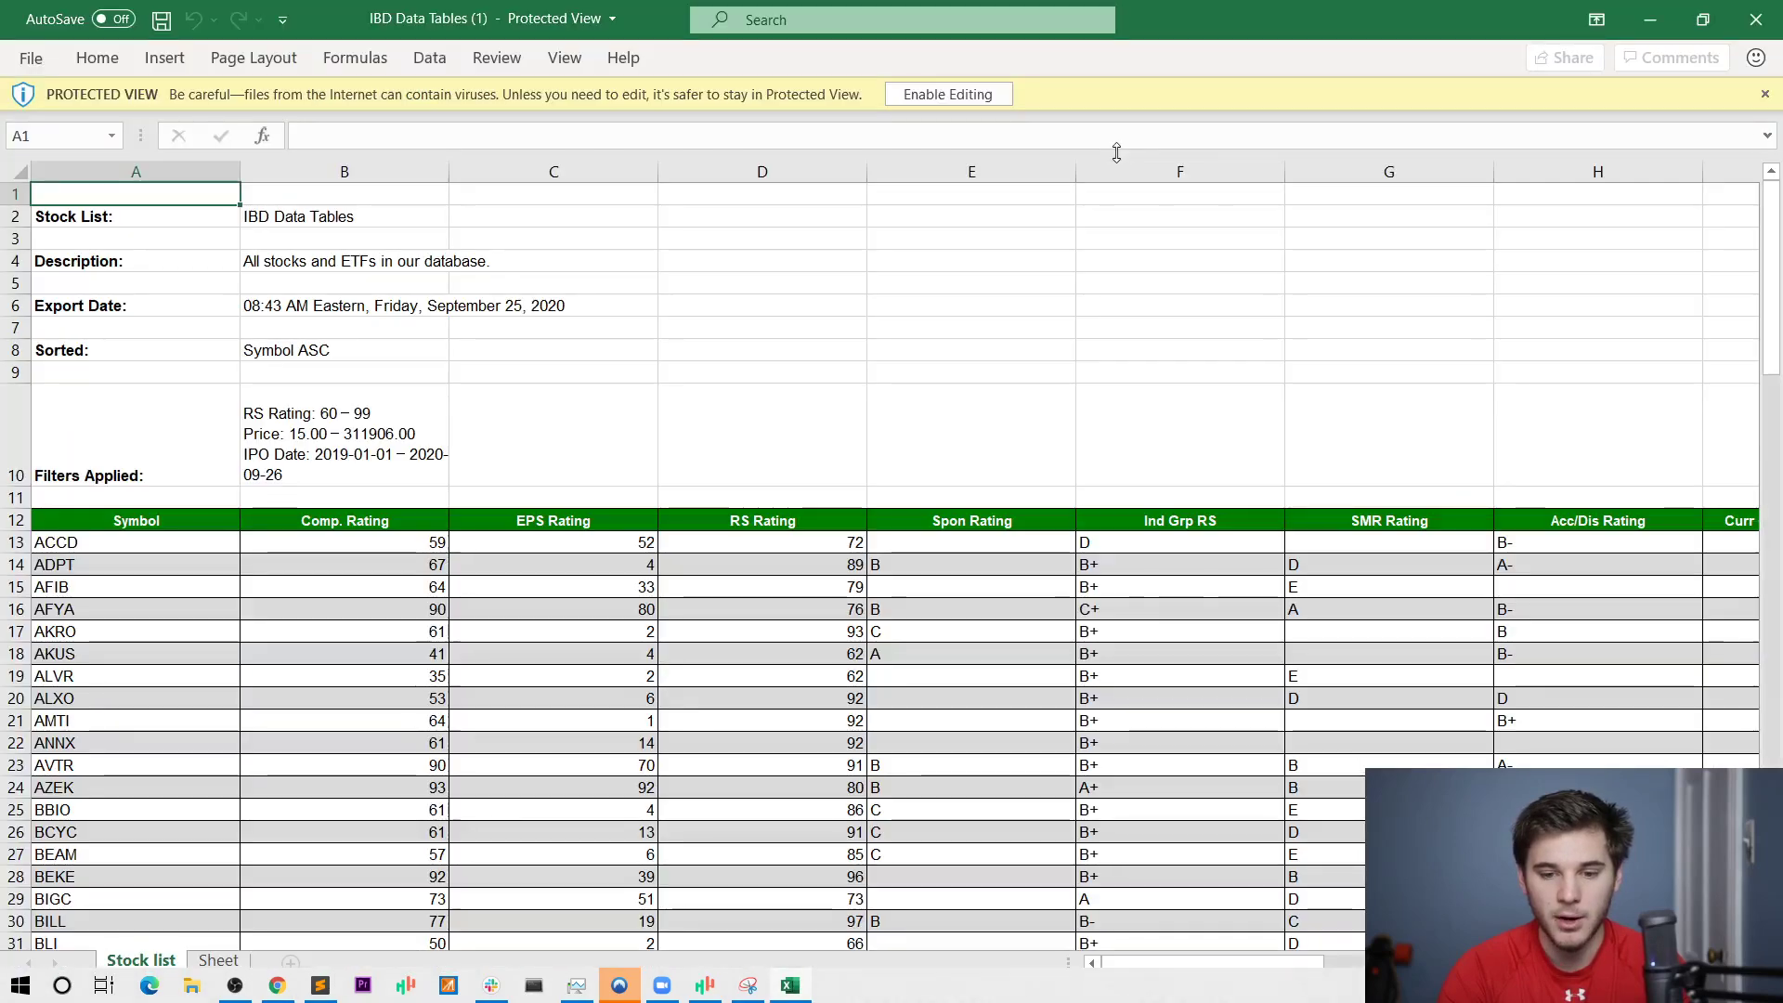
Return to the stock screener in Chrome, switch it to the dark theme and briefly view the PING stock details.
{"action": "key", "text": "alt+Tab"}
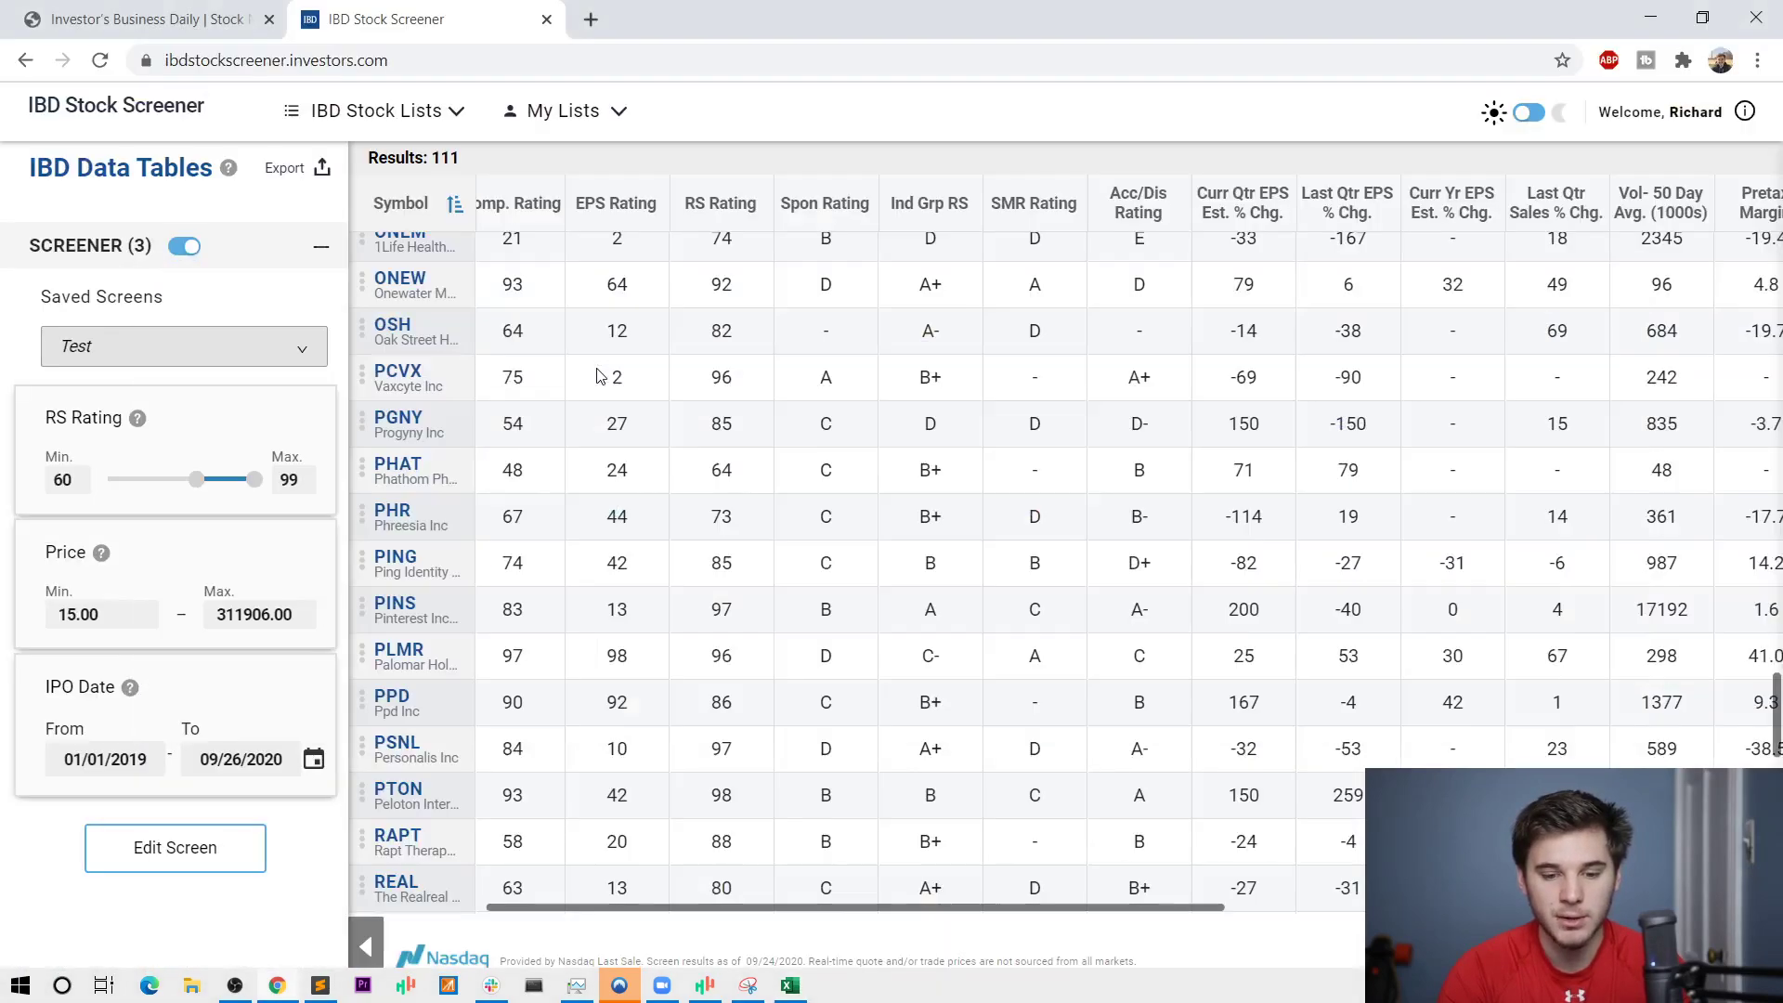
{"action": "left_click", "coordinate": [1523, 116]}
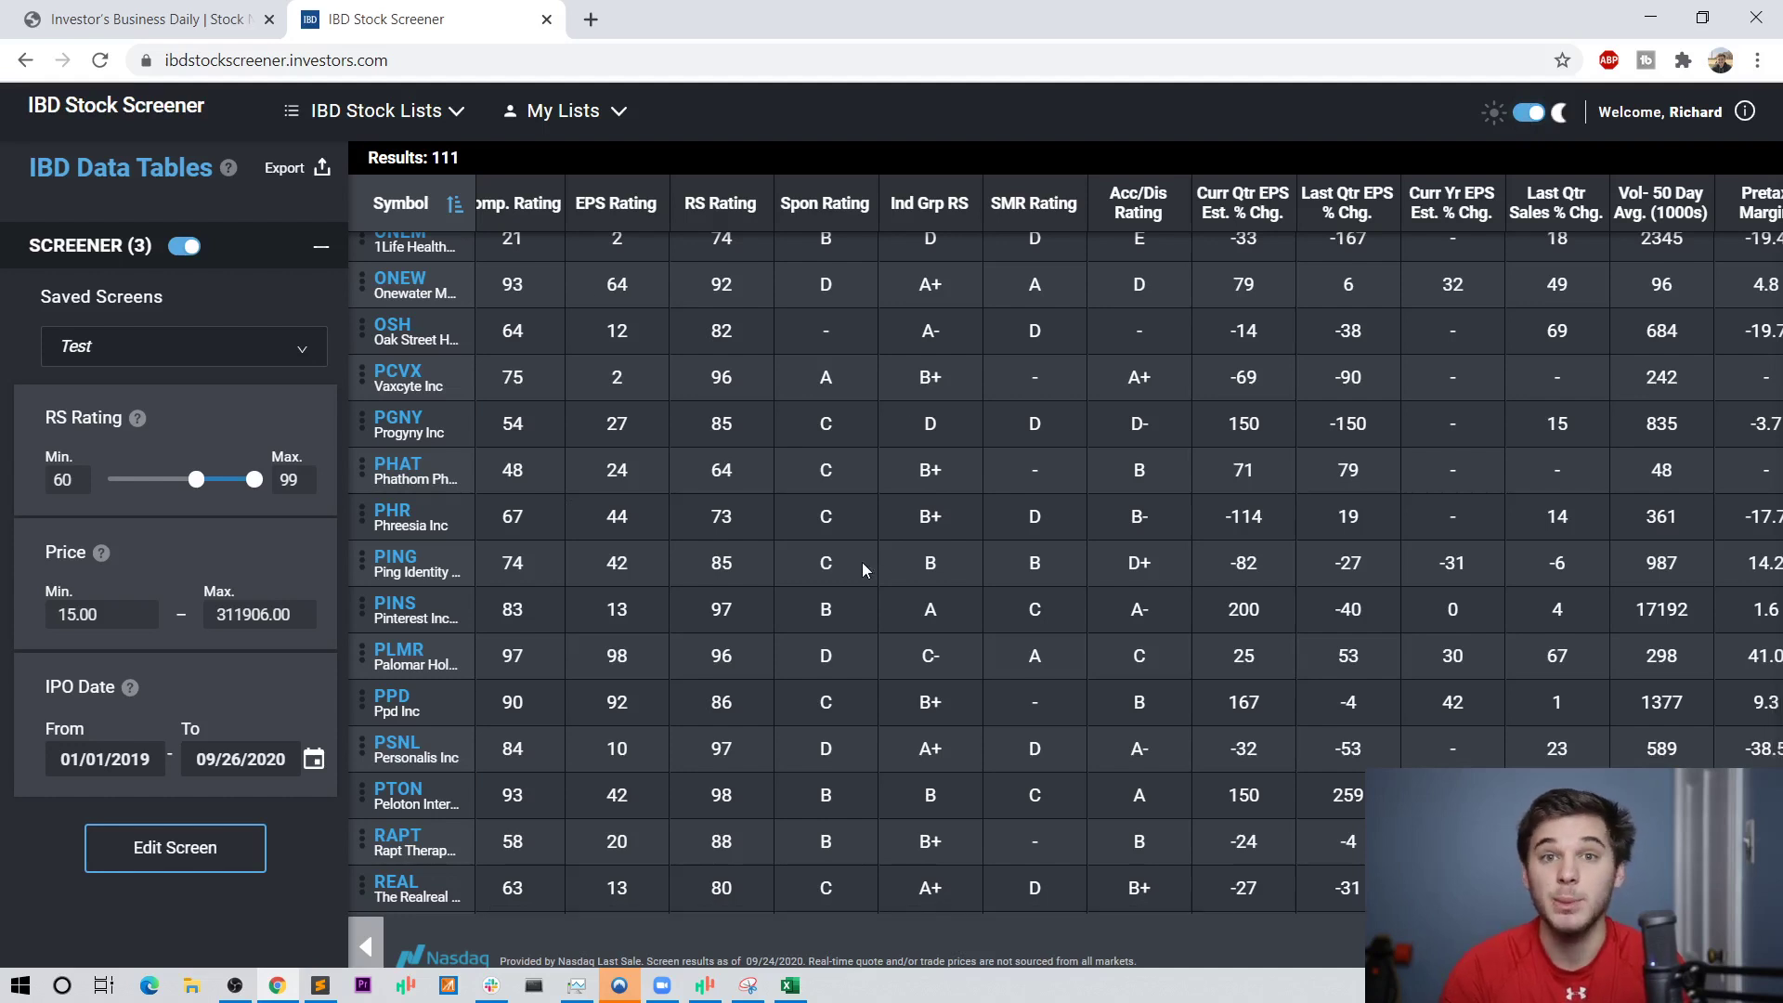
{"action": "left_click", "coordinate": [949, 561]}
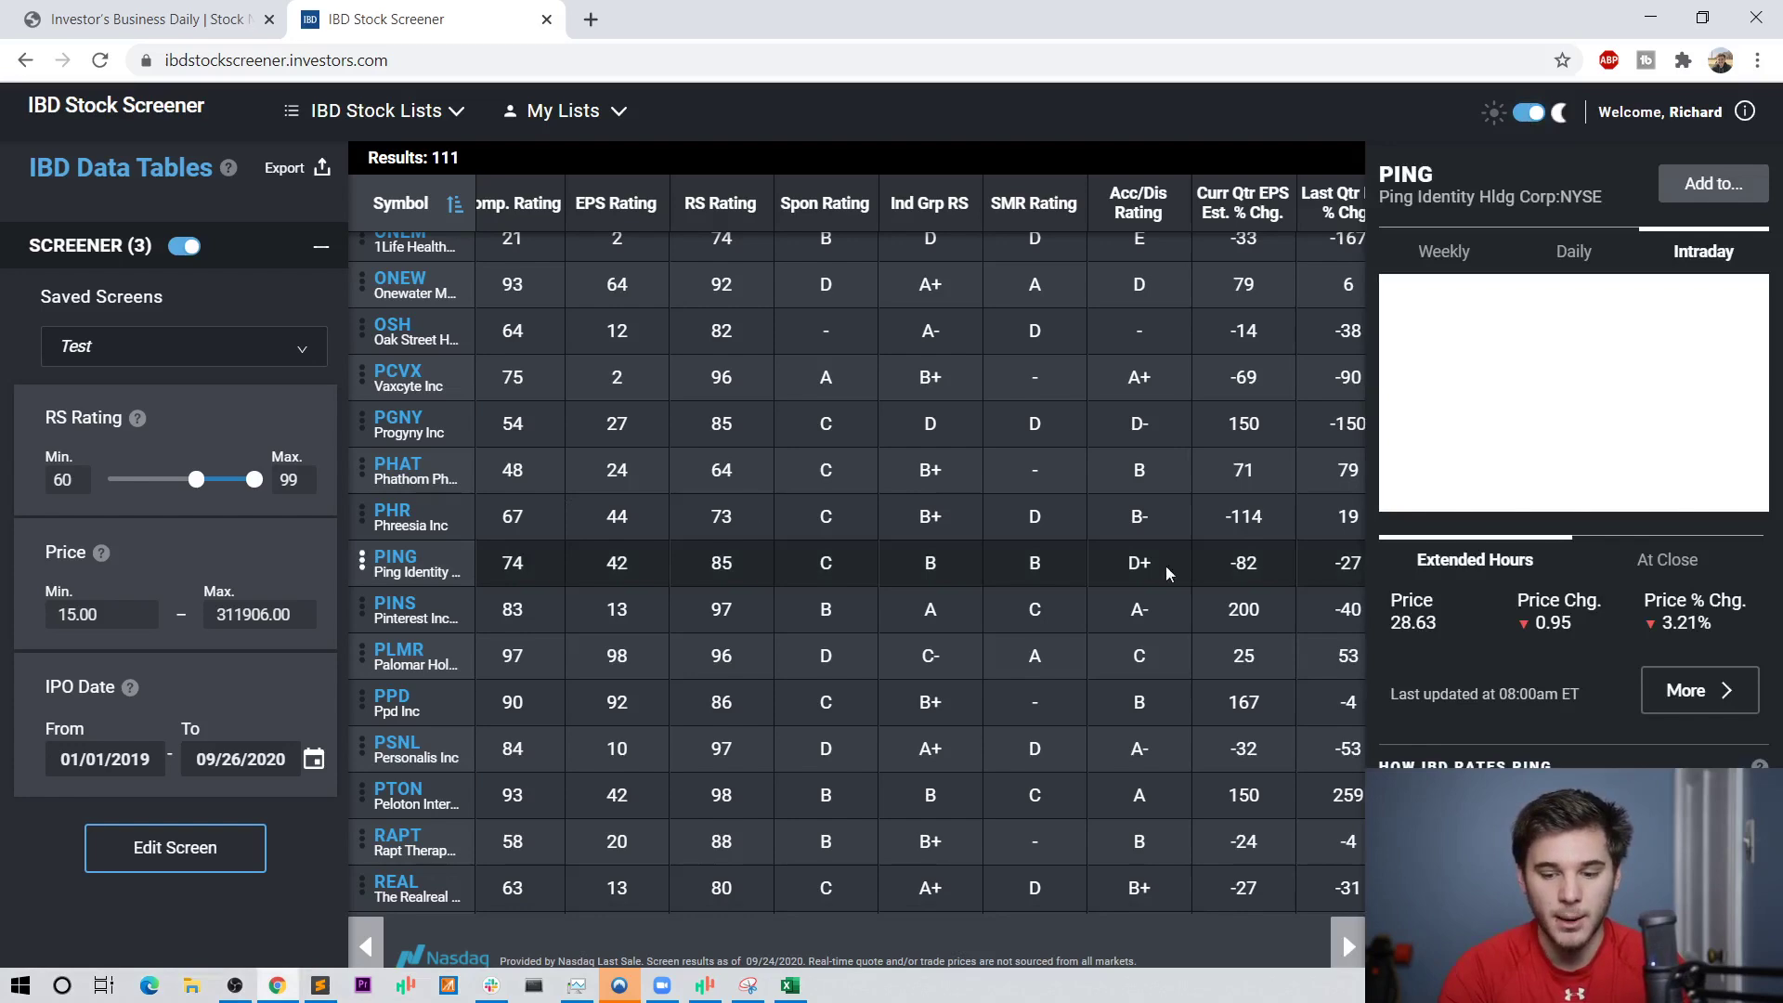
{"action": "left_click", "coordinate": [891, 590]}
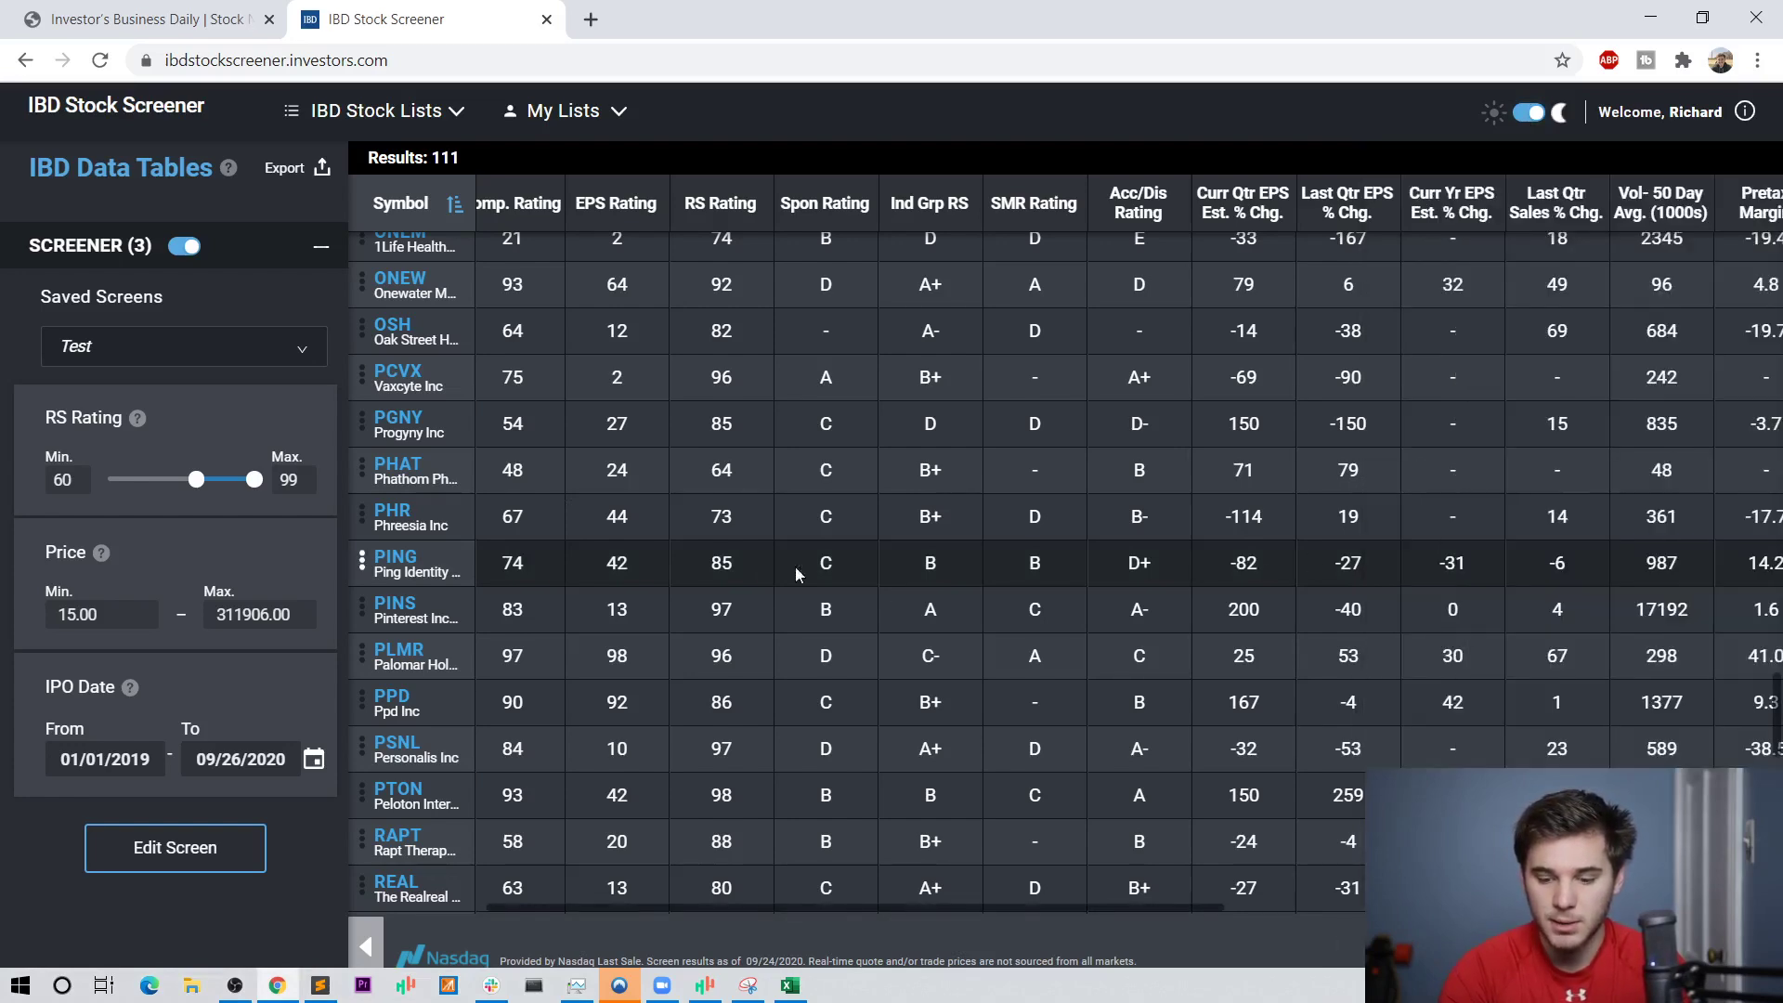
Switch to the exported Excel spreadsheet and copy all stock symbols from ACCD through ZM in column A.
{"action": "key", "text": "alt+Tab"}
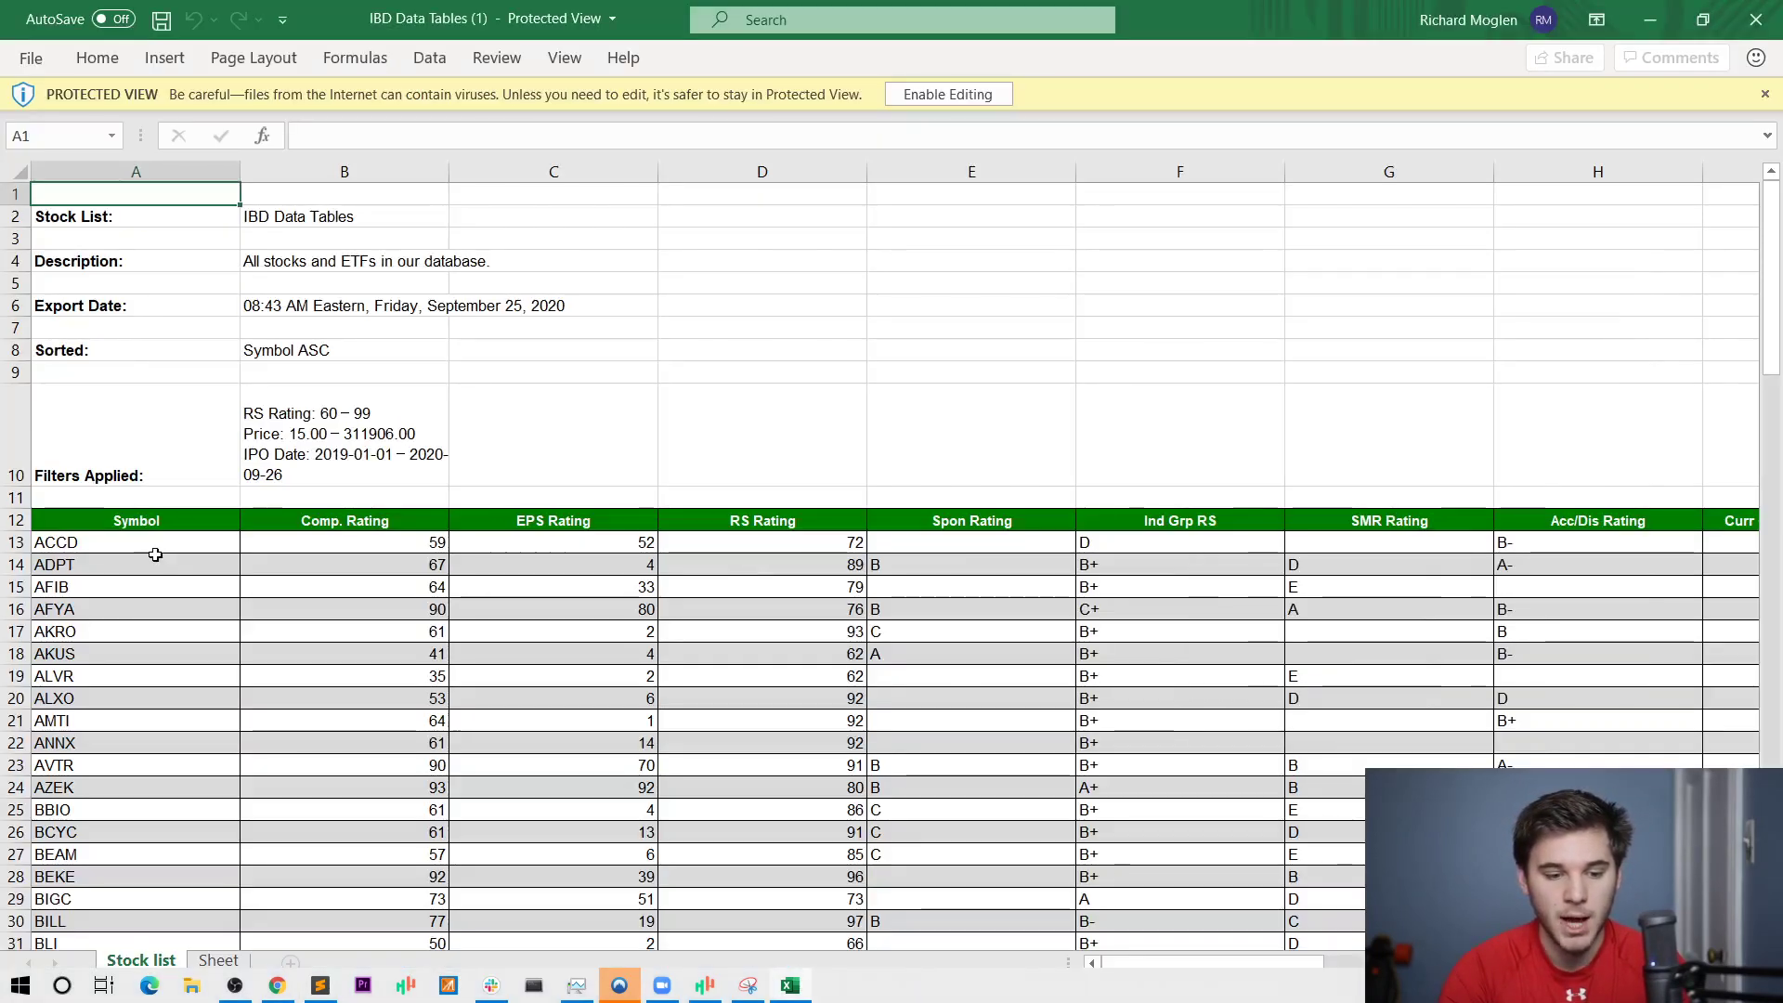
{"action": "left_click", "coordinate": [155, 554]}
{"action": "scroll", "coordinate": [177, 668], "scroll_direction": "down", "scroll_amount": 20}
{"action": "scroll", "coordinate": [180, 679], "scroll_direction": "down", "scroll_amount": 13}
{"action": "scroll", "coordinate": [167, 594], "scroll_direction": "up", "scroll_amount": 7}
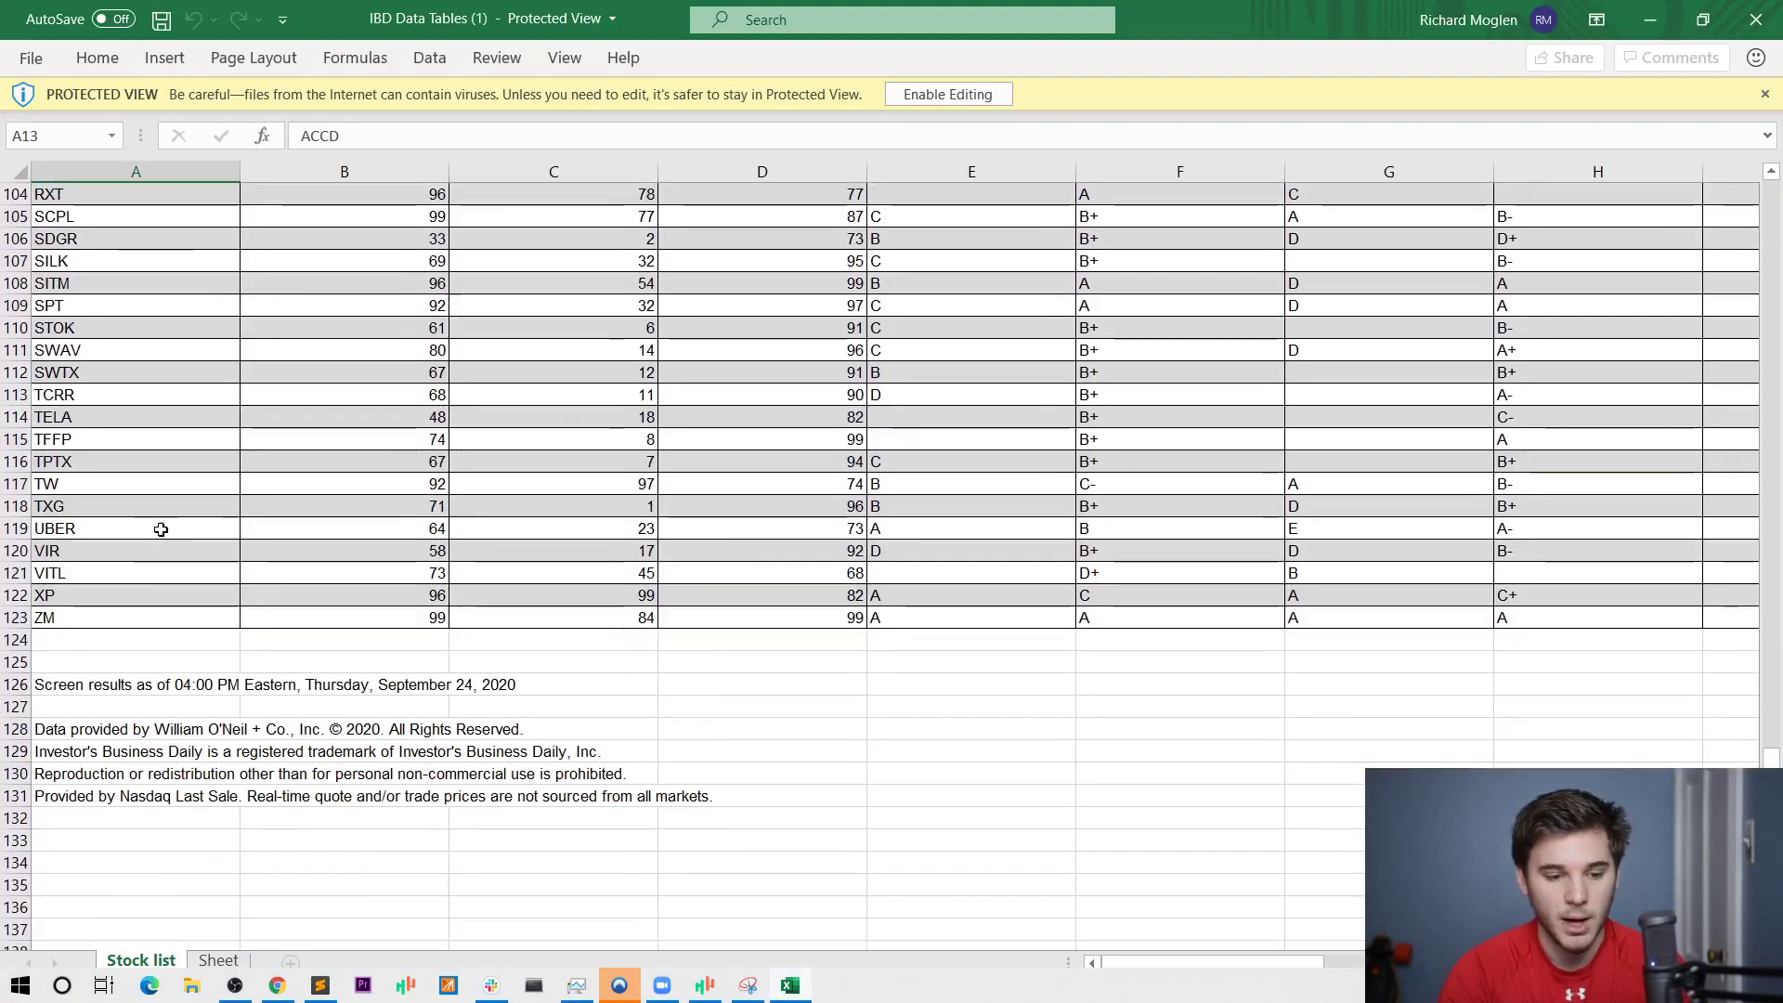
{"action": "left_click", "coordinate": [125, 617], "text": "shift"}
Switch to TC2000 and create a new personal watchlist named test.
{"action": "key", "text": "alt+Tab"}
{"action": "key", "text": "alt+Tab"}
{"action": "key", "text": "alt+Tab"}
{"action": "key", "text": "alt+Tab"}
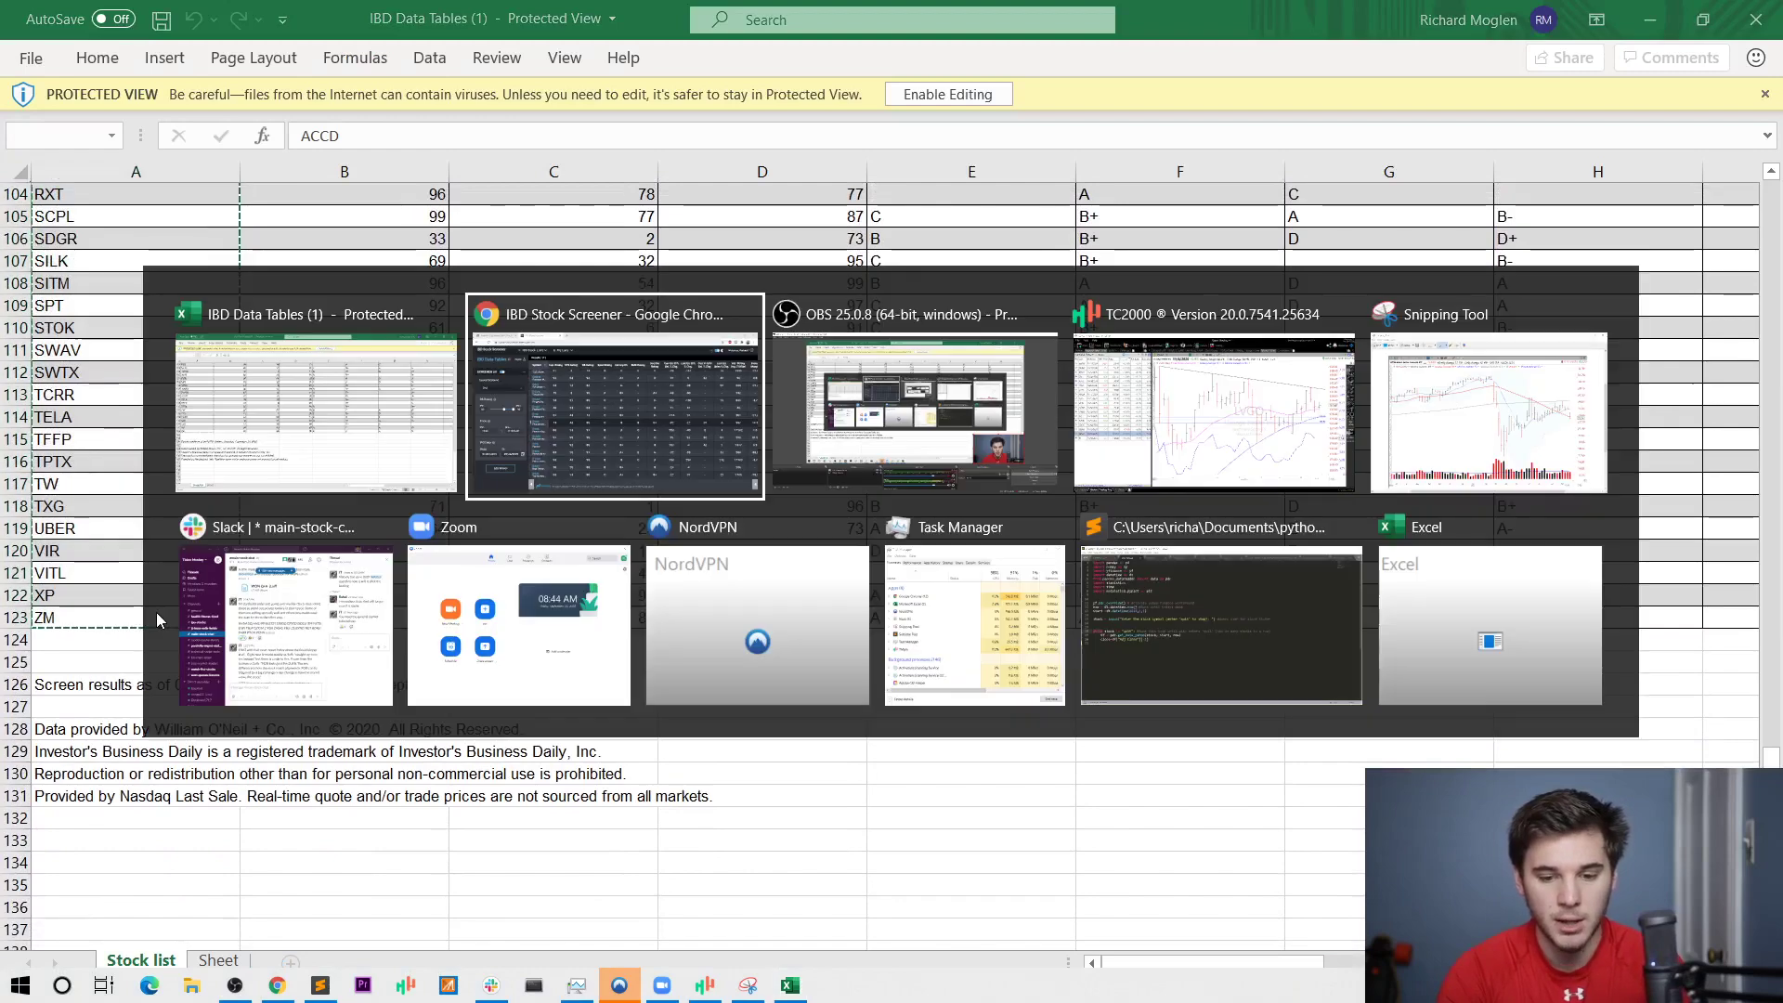
{"action": "key", "text": "alt+Tab"}
{"action": "key", "text": "alt+Tab"}
{"action": "key", "text": "alt+Tab"}
{"action": "key", "text": "alt+Tab"}
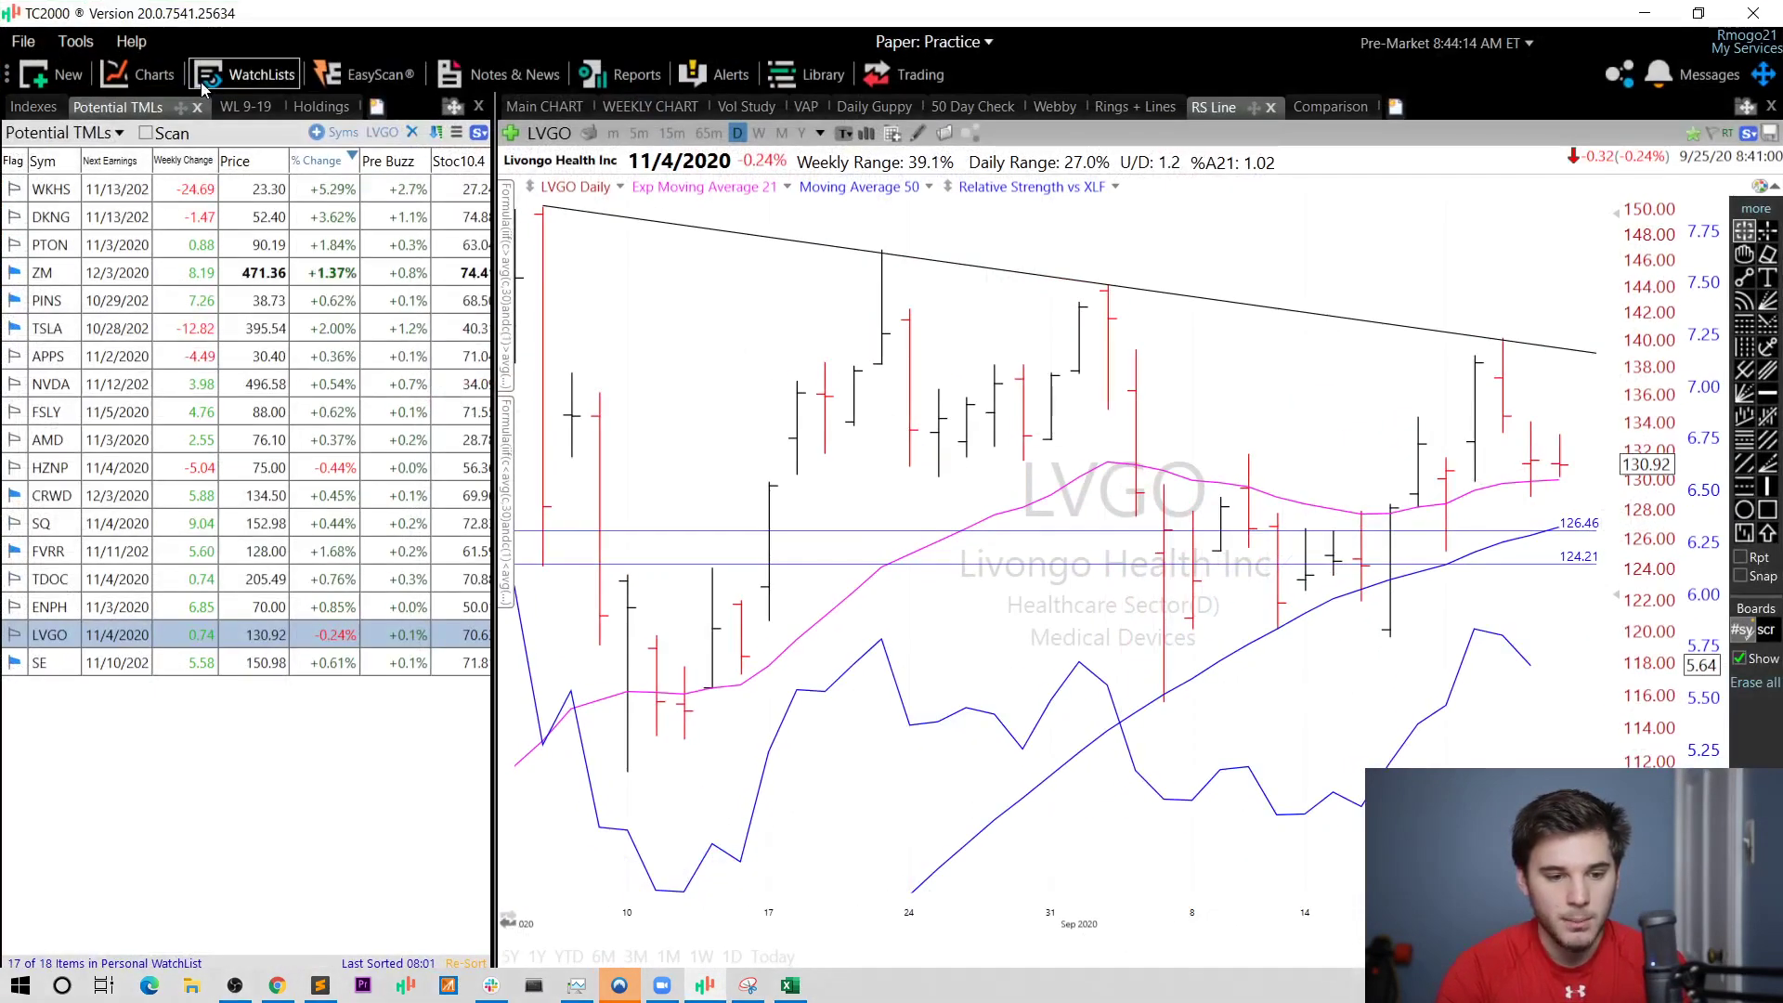
{"action": "left_click", "coordinate": [58, 74]}
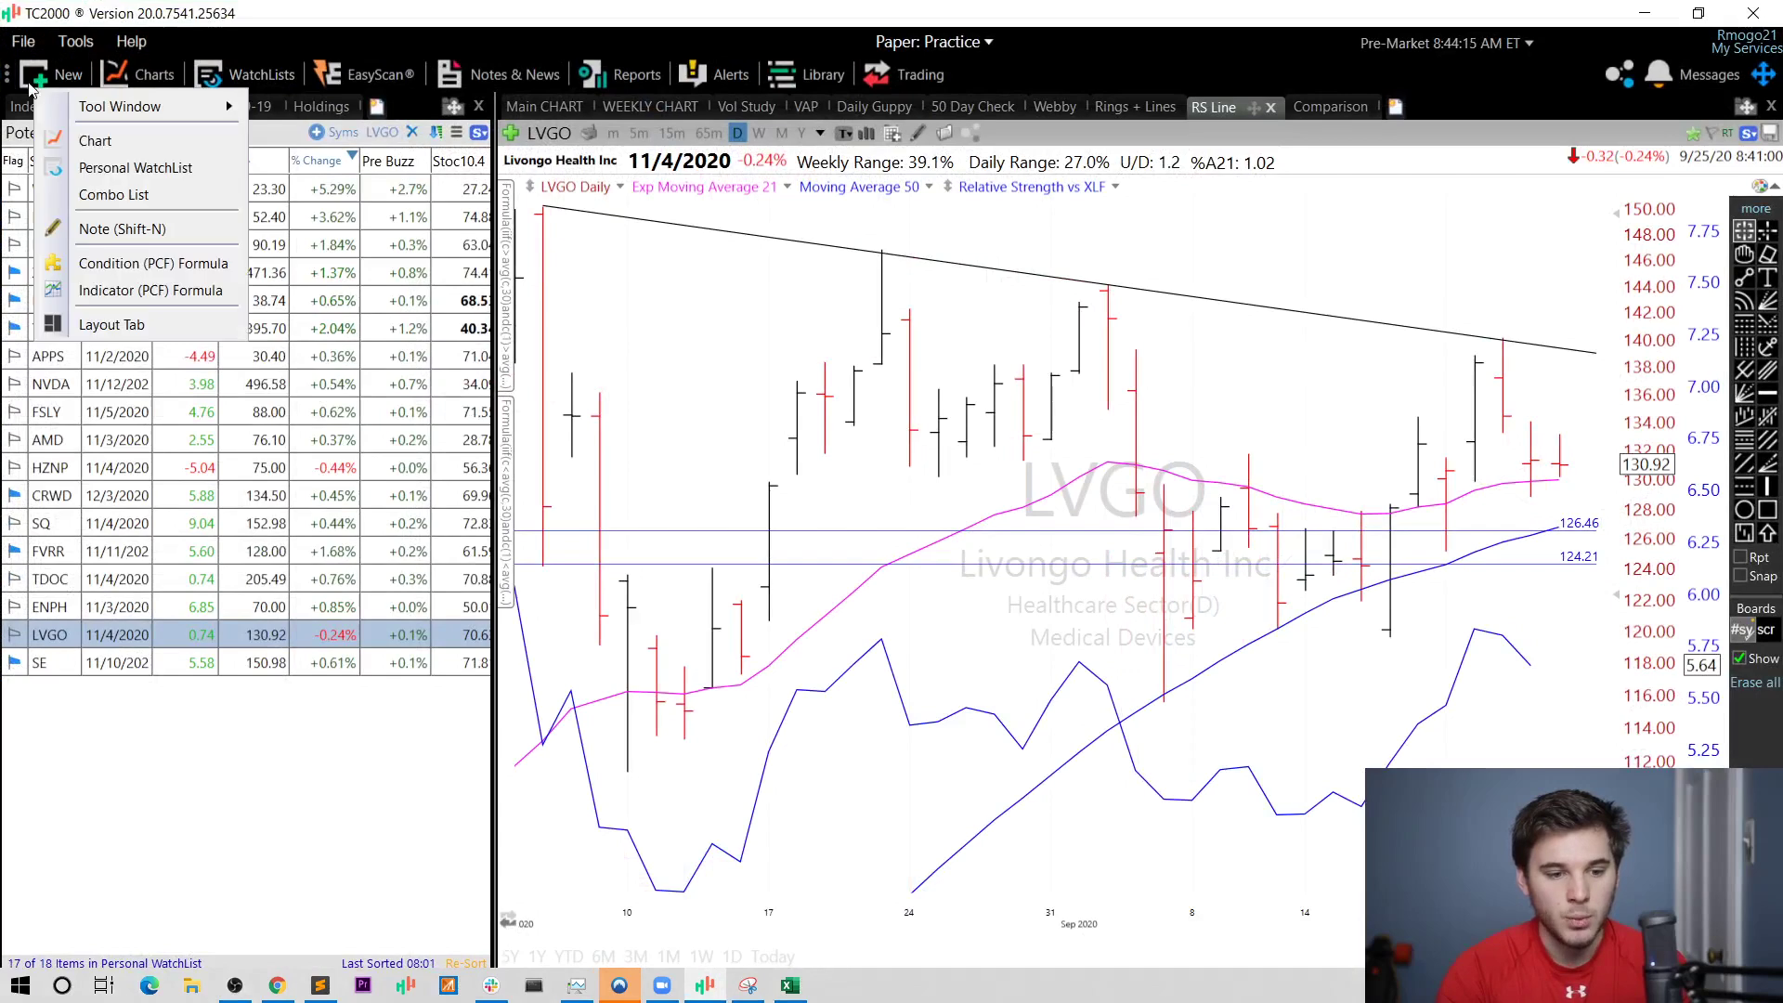
{"action": "left_click", "coordinate": [183, 167]}
{"action": "type", "text": "test"}
{"action": "key", "text": "Return"}
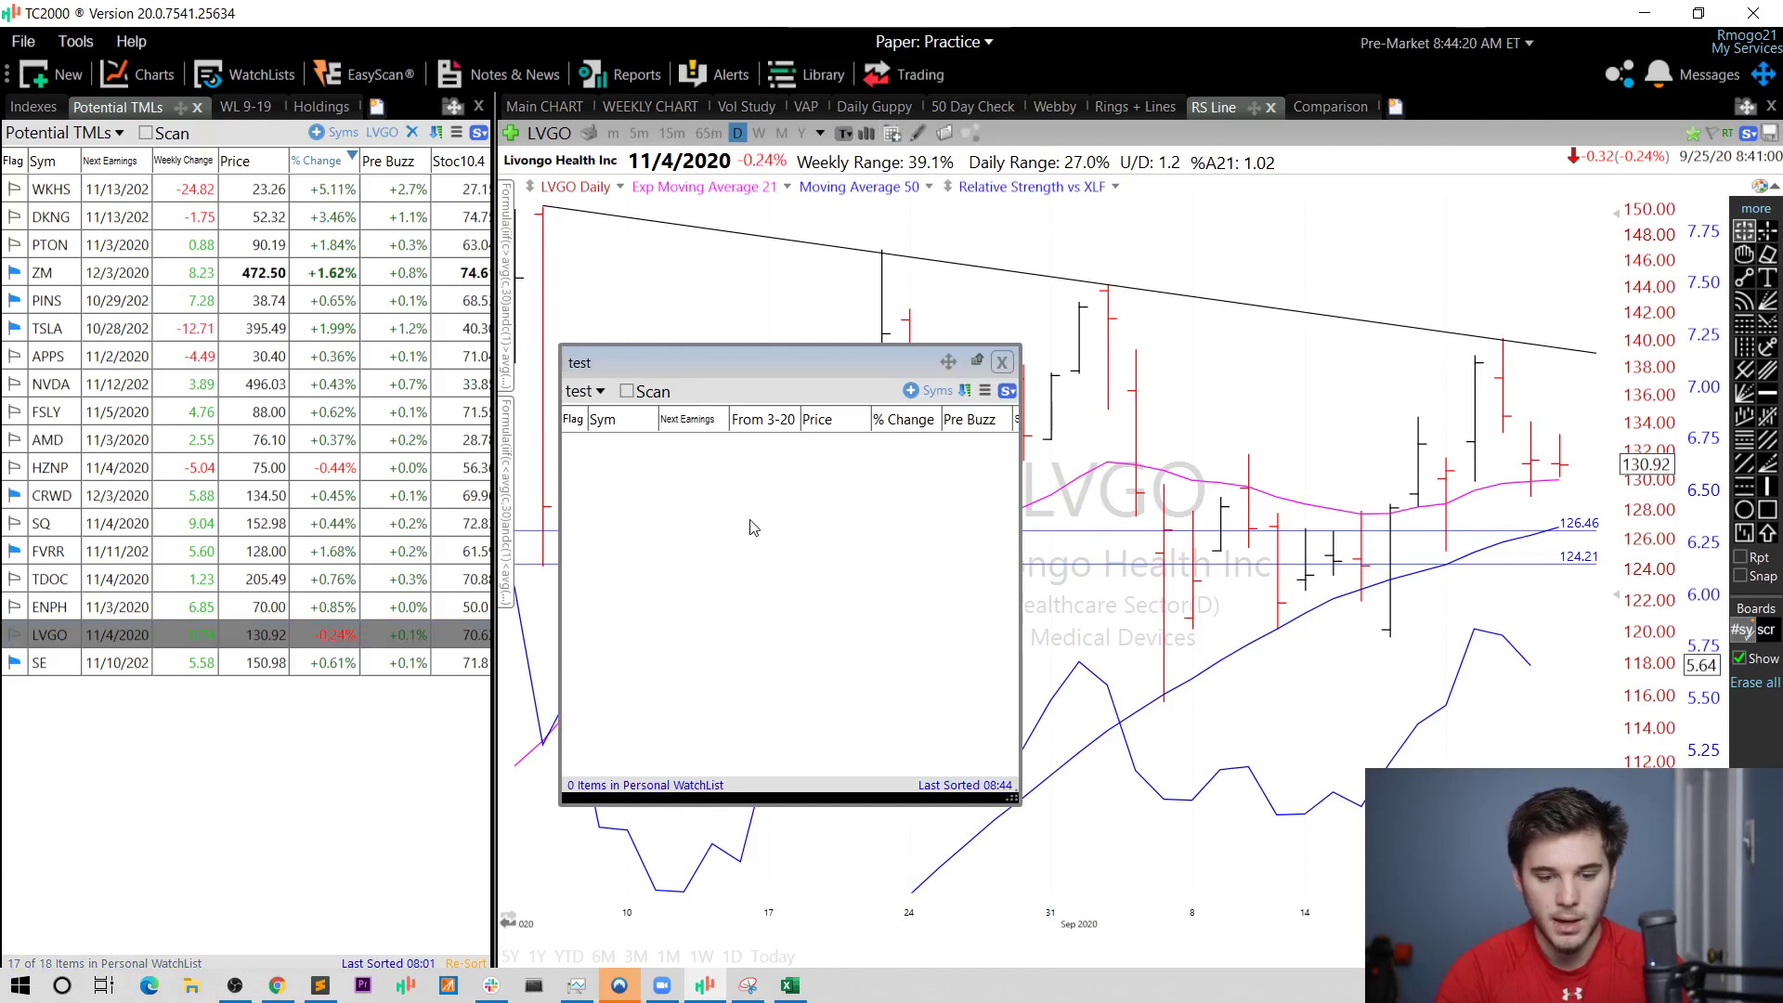
Import the copied symbols into the test watchlist and dock it alongside the existing watchlist tabs.
{"action": "right_click", "coordinate": [757, 525]}
{"action": "left_click", "coordinate": [876, 638]}
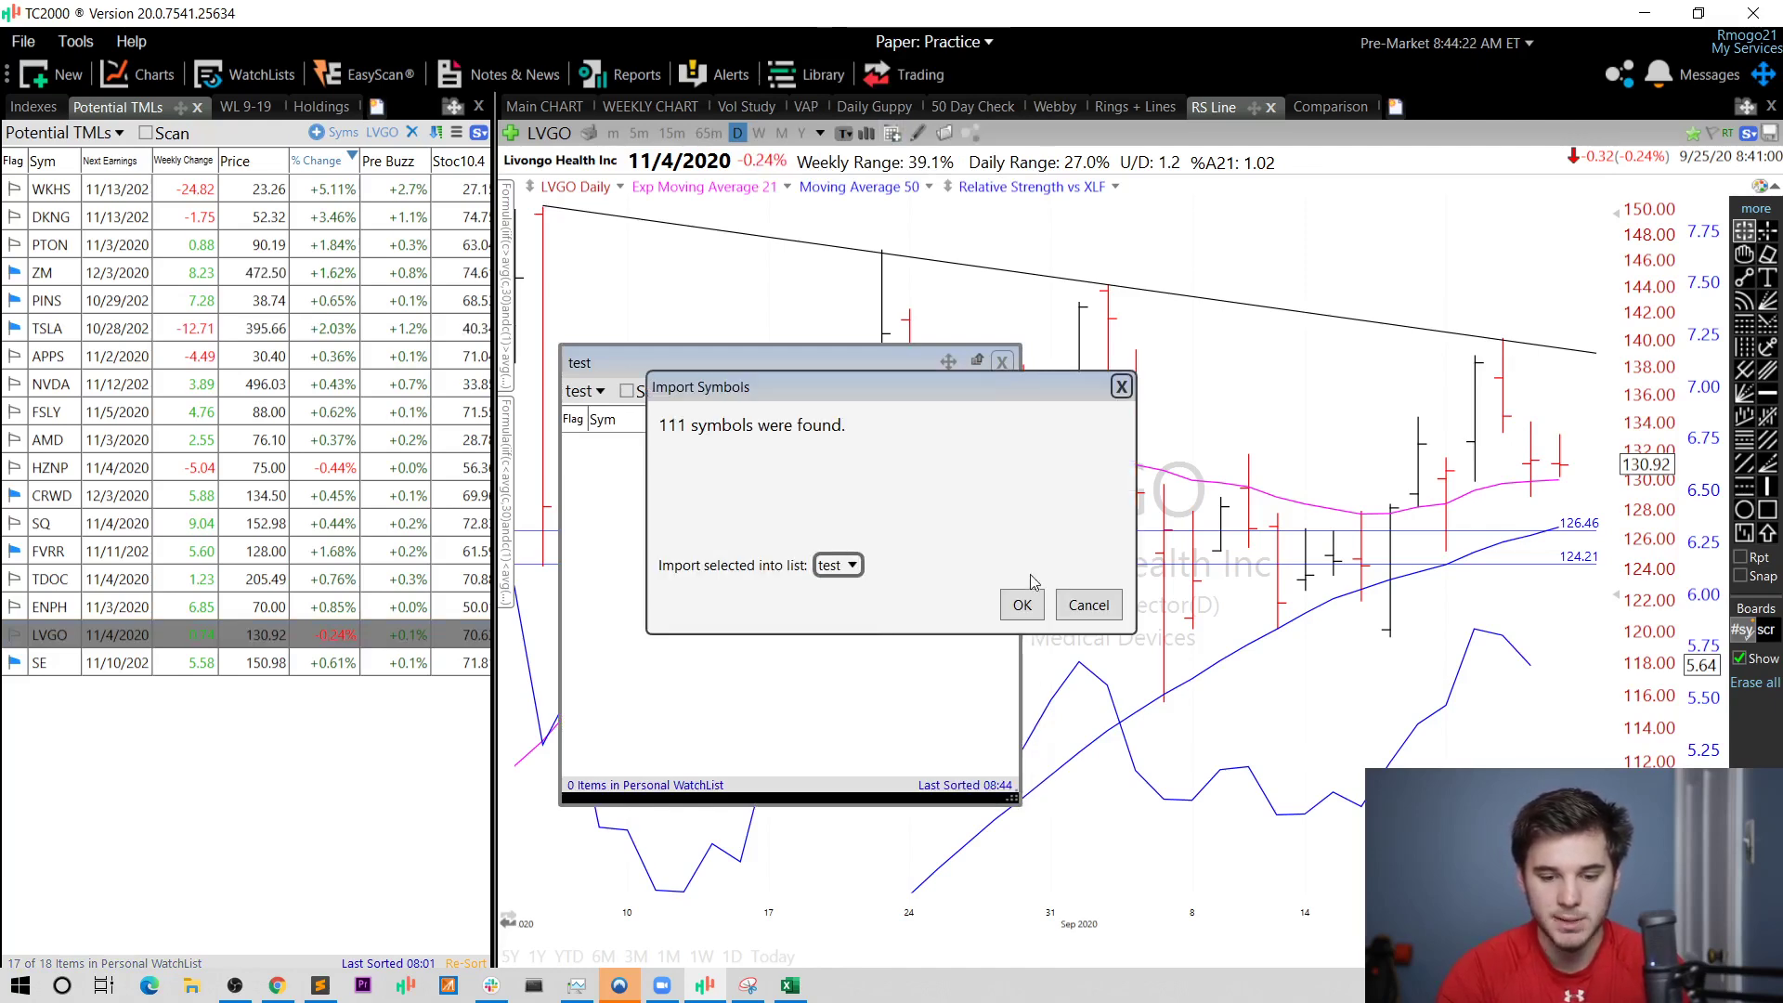
{"action": "left_click", "coordinate": [1023, 603]}
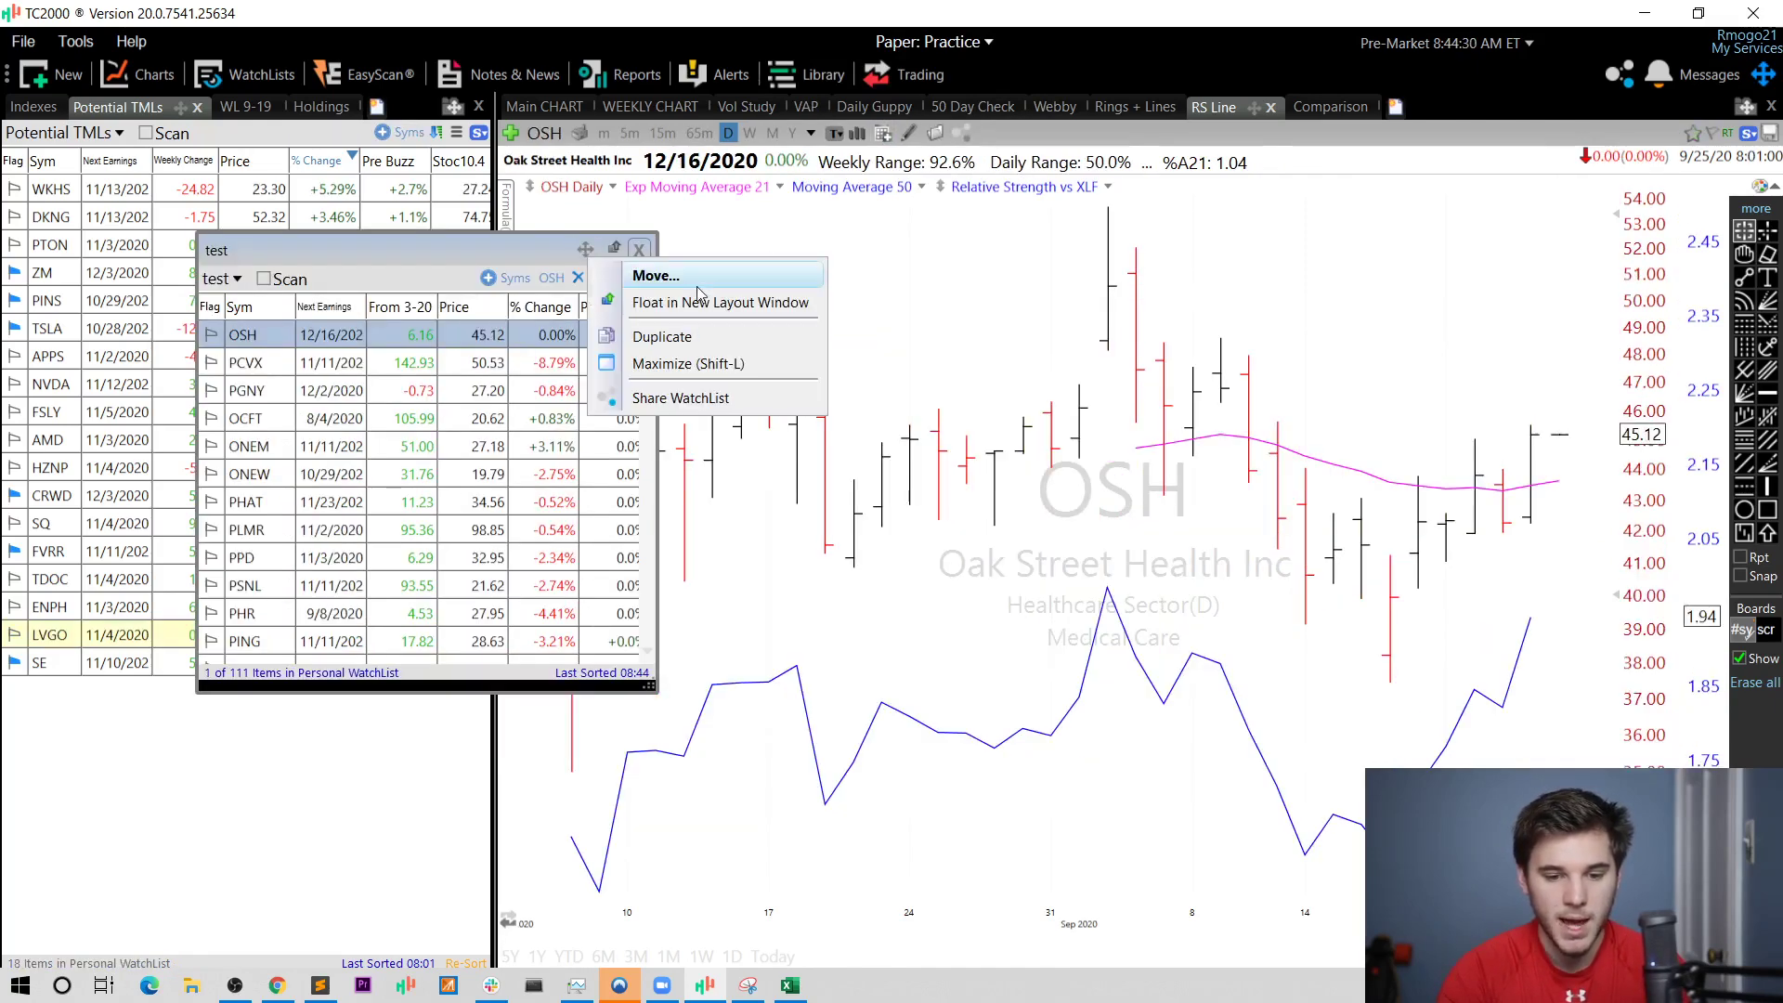
{"action": "left_click", "coordinate": [696, 276]}
{"action": "left_click", "coordinate": [263, 509]}
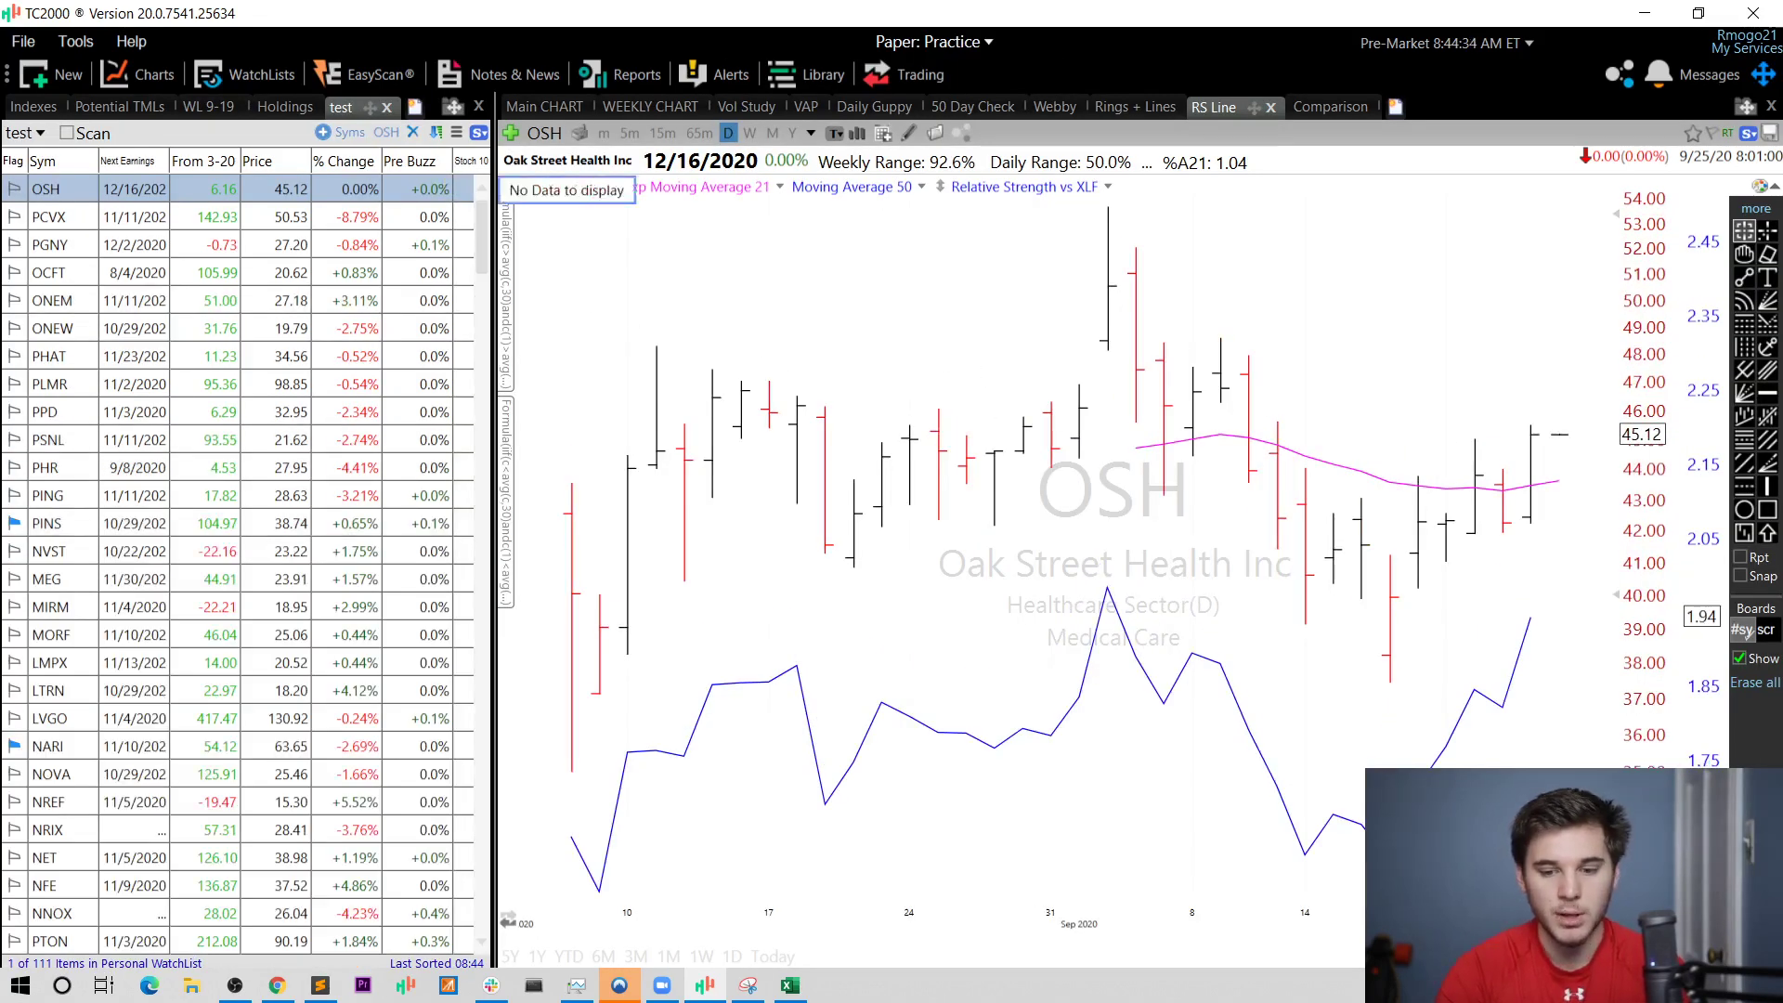
Advance through the test watchlist to PGNY and examine its daily chart up close.
{"action": "key", "text": "Down"}
{"action": "key", "text": "Down"}
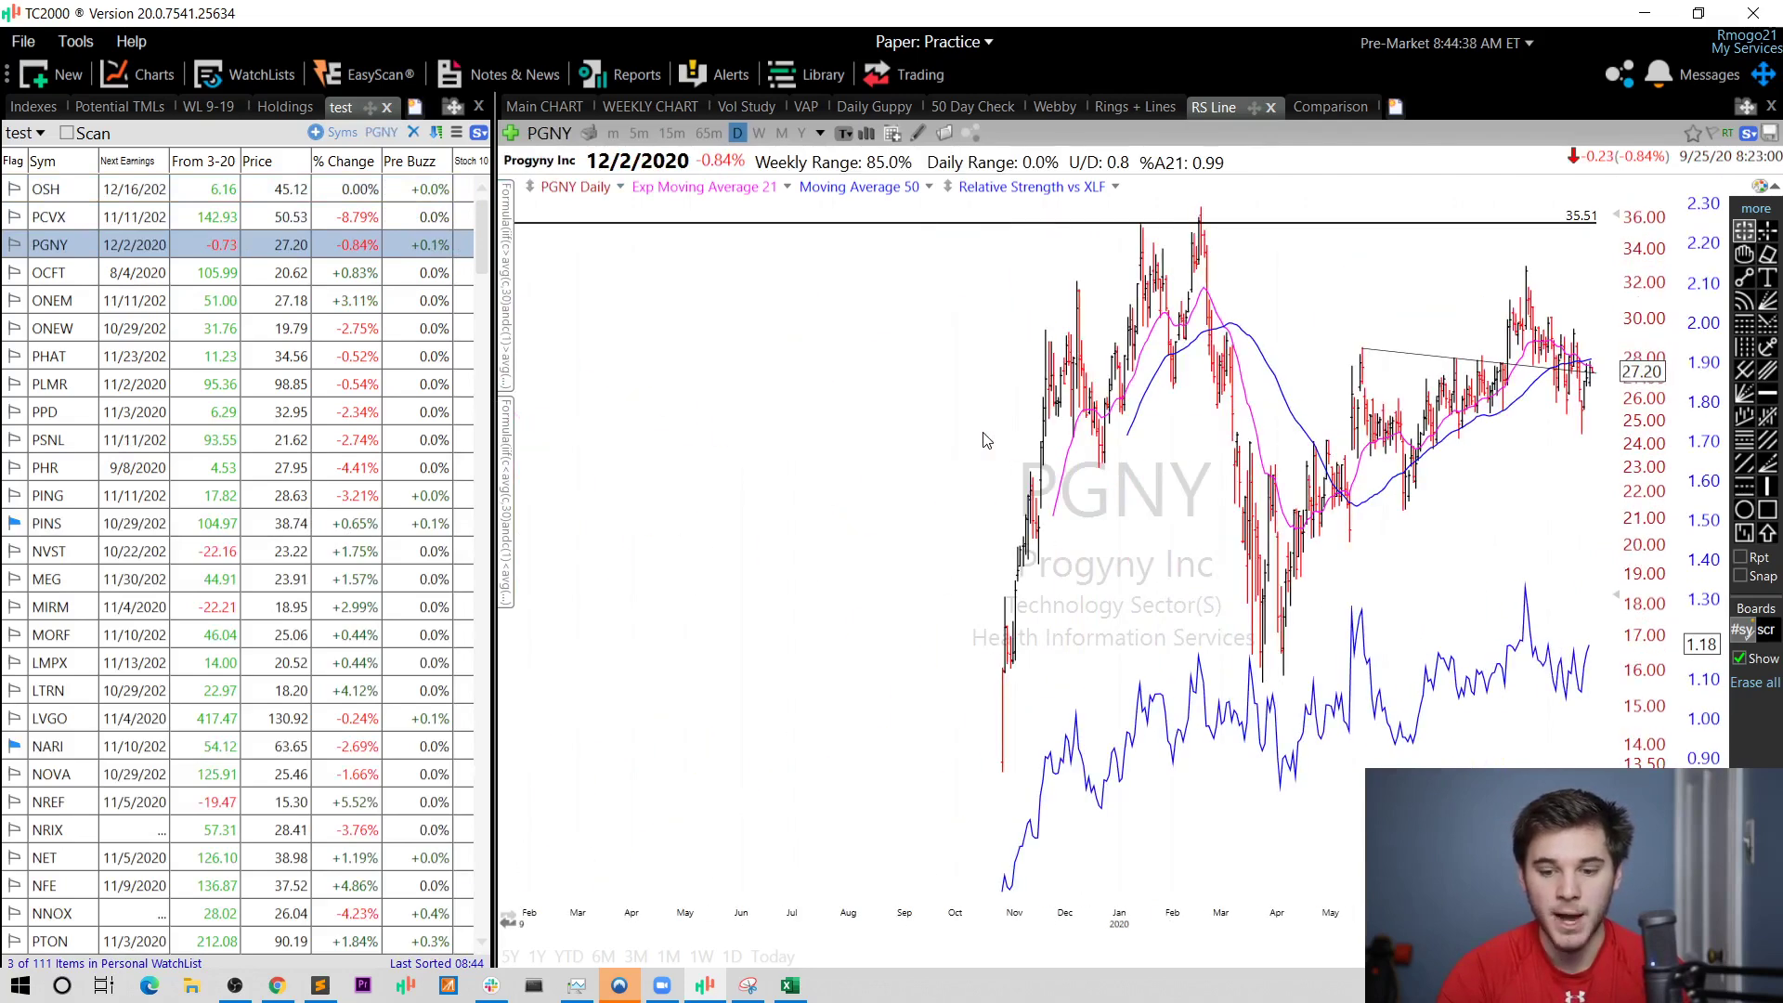
{"action": "scroll", "coordinate": [986, 439], "scroll_direction": "up", "scroll_amount": 3}
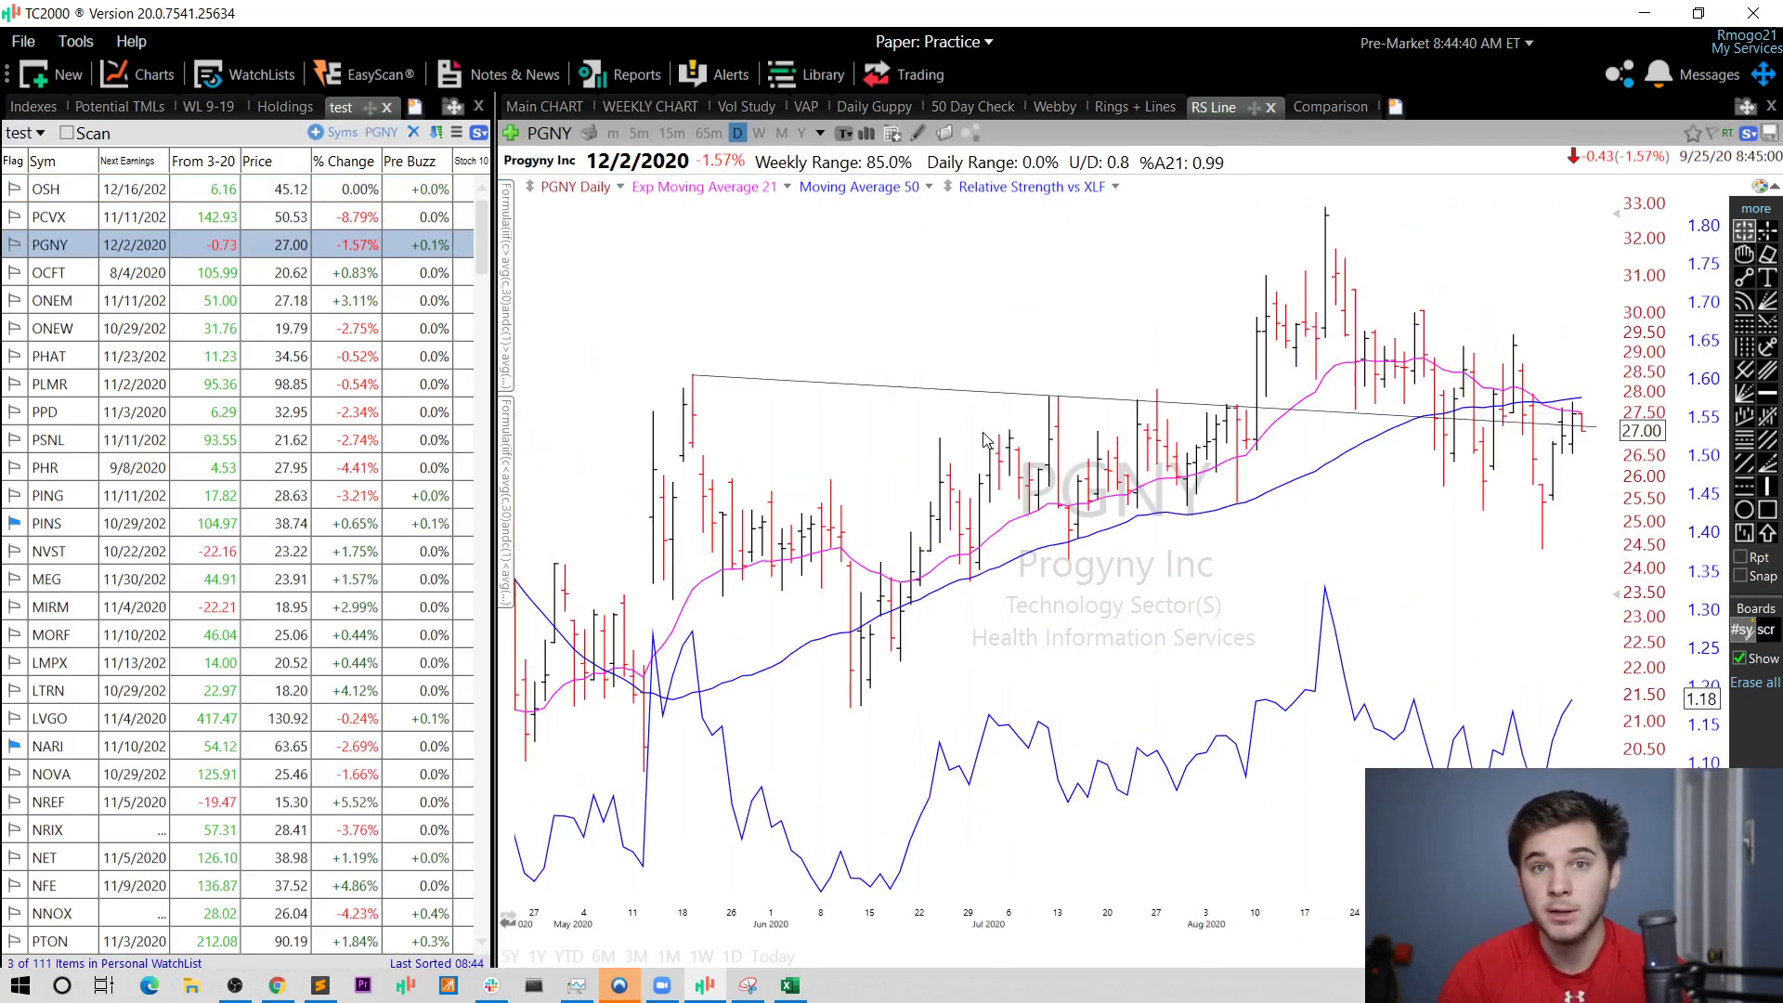